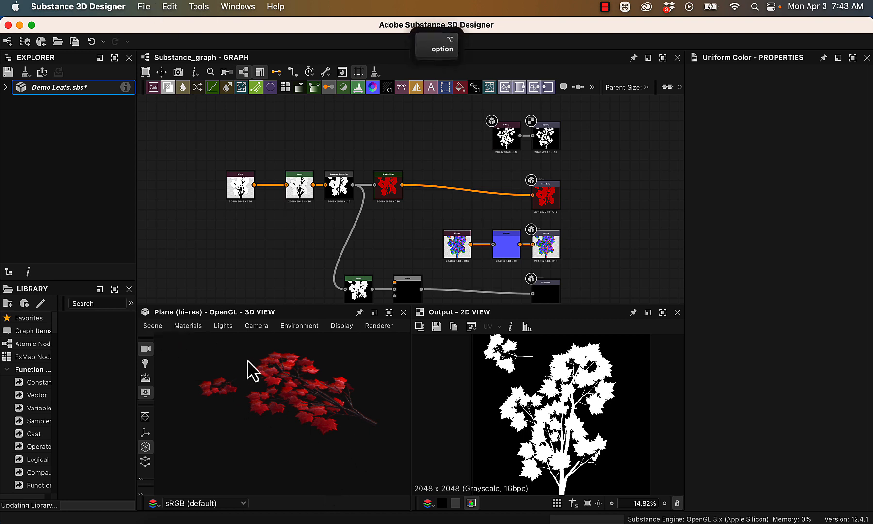
- Switch the 3D preview mesh from the high-resolution plane to a cylinder and check how the leaves wrap around it
left_click_drag(246, 364, 380, 436, "alt")
left_click(150, 329)
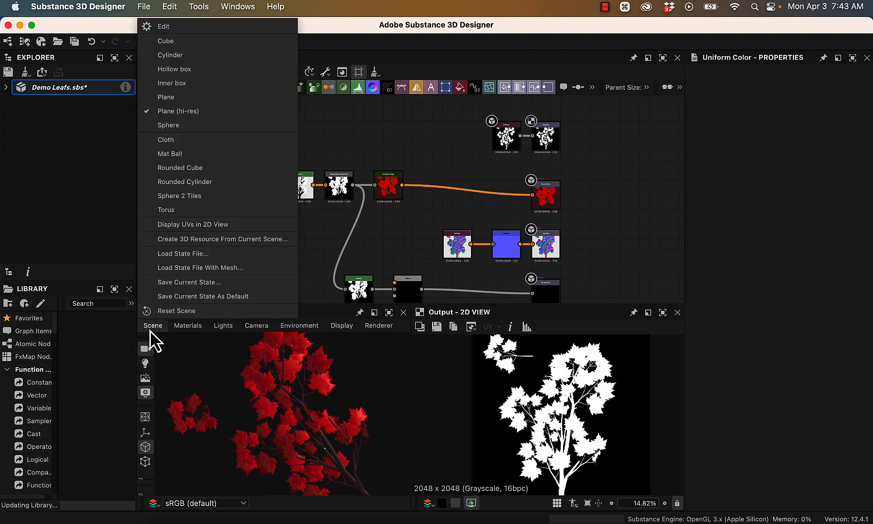
left_click(170, 54)
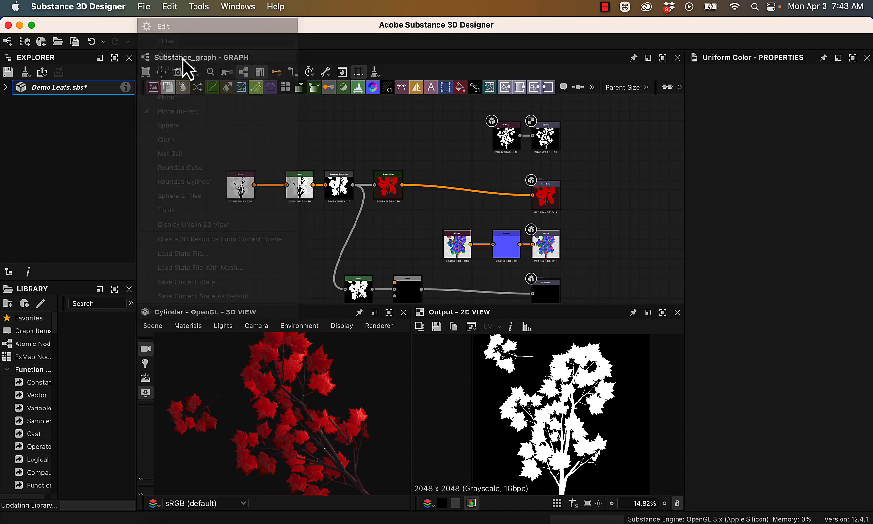
left_click_drag(392, 426, 362, 463, "alt")
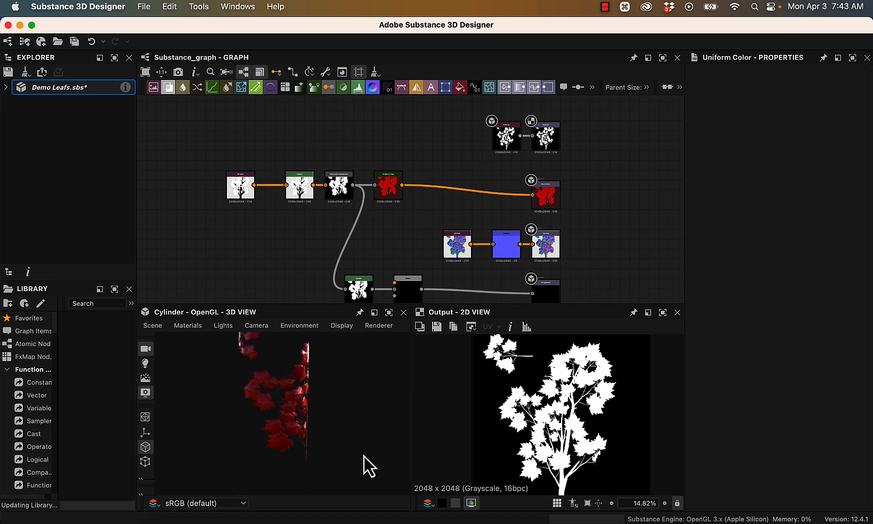
- Enlarge the 3D preview, examine the leaf material around the cylinder from several angles, and restore more room for the graph
left_click_drag(323, 303, 329, 148)
right_click_drag(317, 315, 548, 521, "alt")
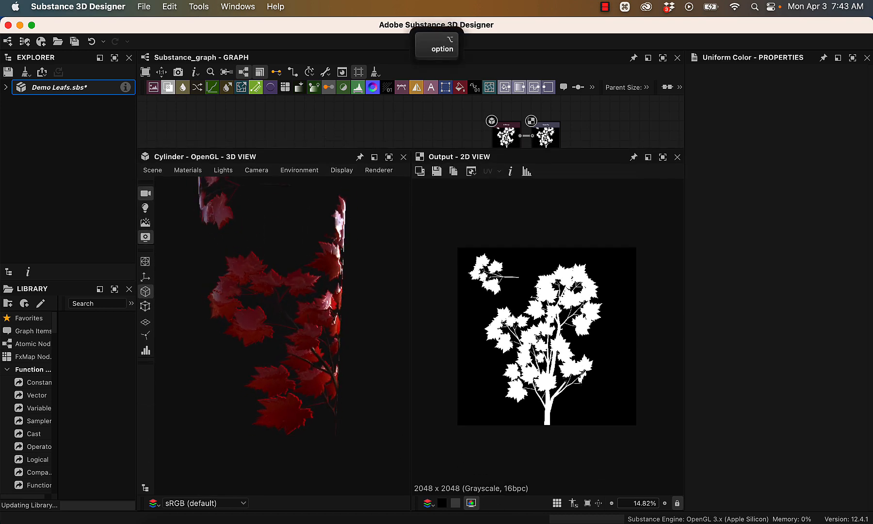
left_click_drag(399, 303, 275, 352, "alt")
right_click_drag(353, 360, 324, 316, "alt")
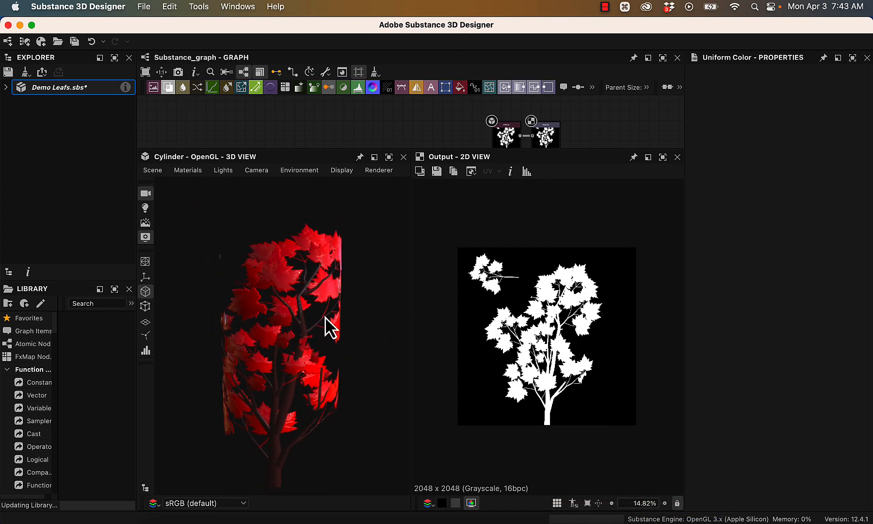
key("alt")
left_click_drag(337, 149, 359, 335)
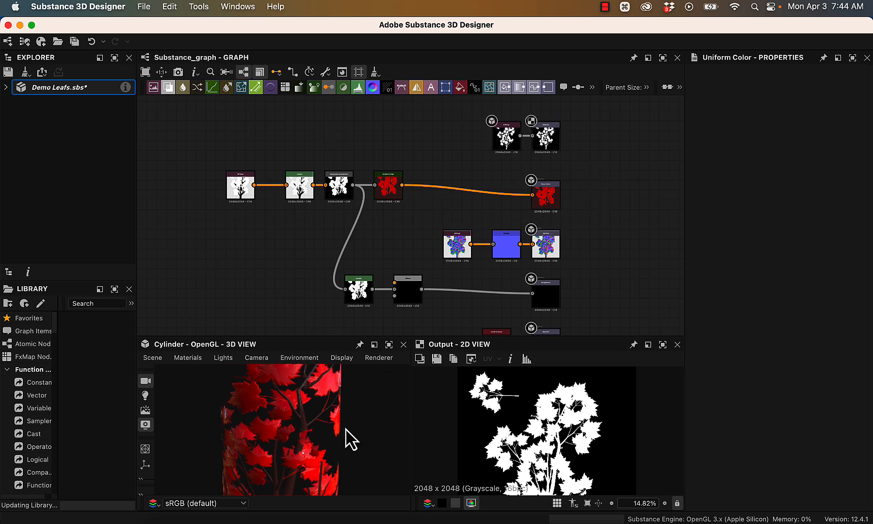
left_click_drag(294, 334, 288, 300)
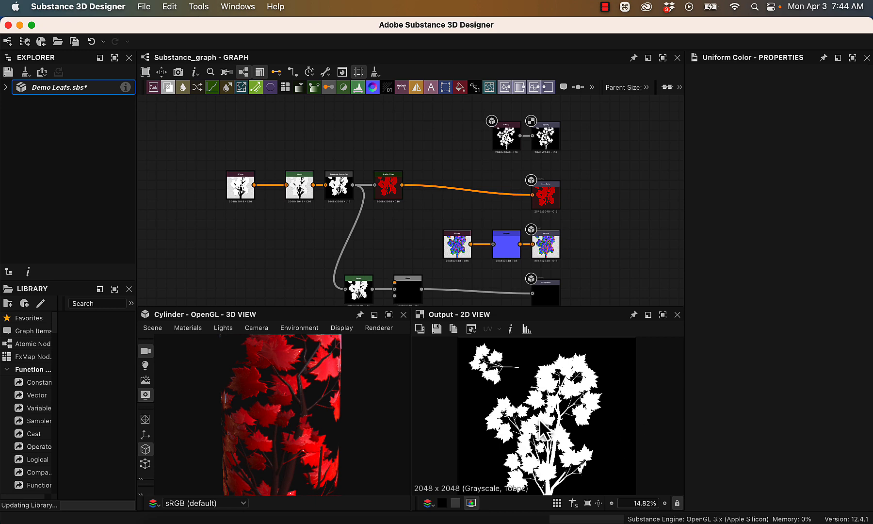
- Move the Bitmap node that feeds the Gradient Map branch slightly closer to its Levels node
left_click(35, 115)
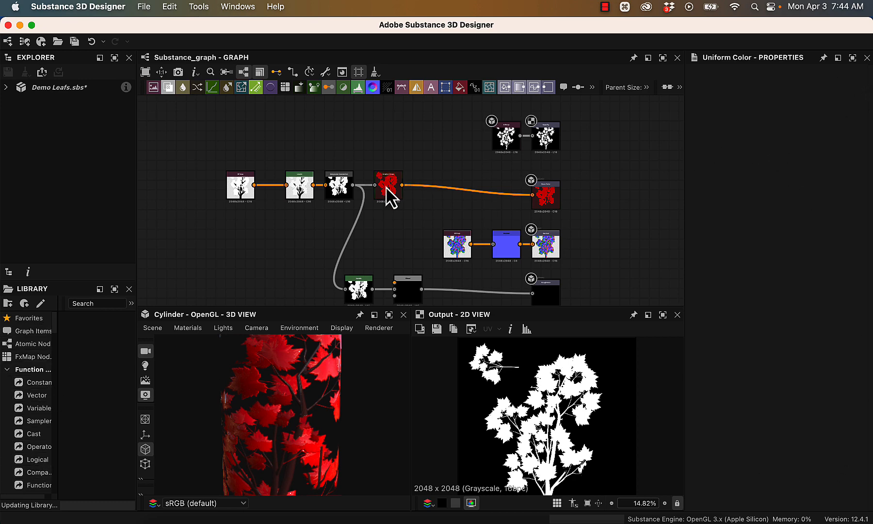
scroll(386, 196, "up", 4)
scroll(396, 212, "down", 3)
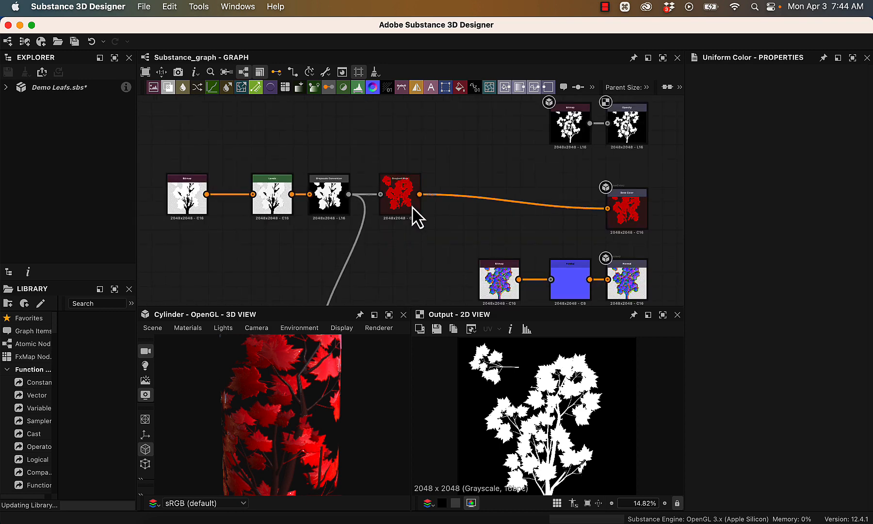
scroll(462, 198, "up", 3)
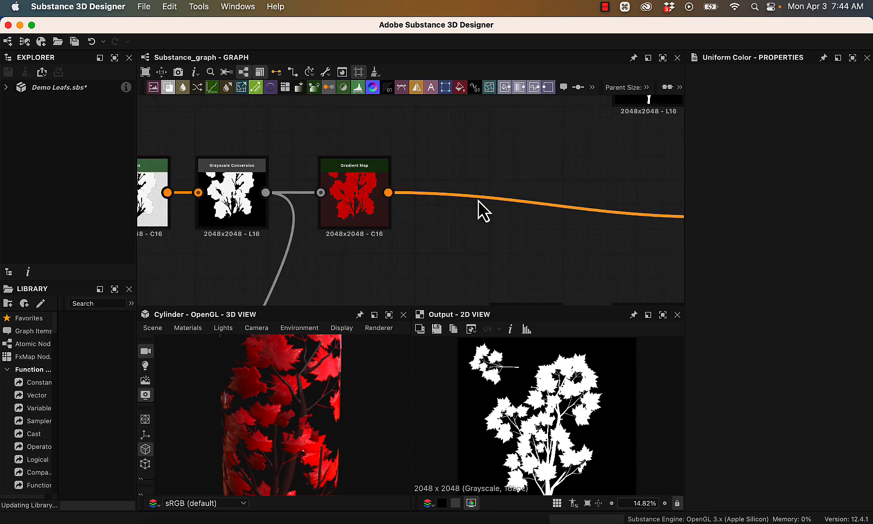
scroll(490, 199, "down", 3)
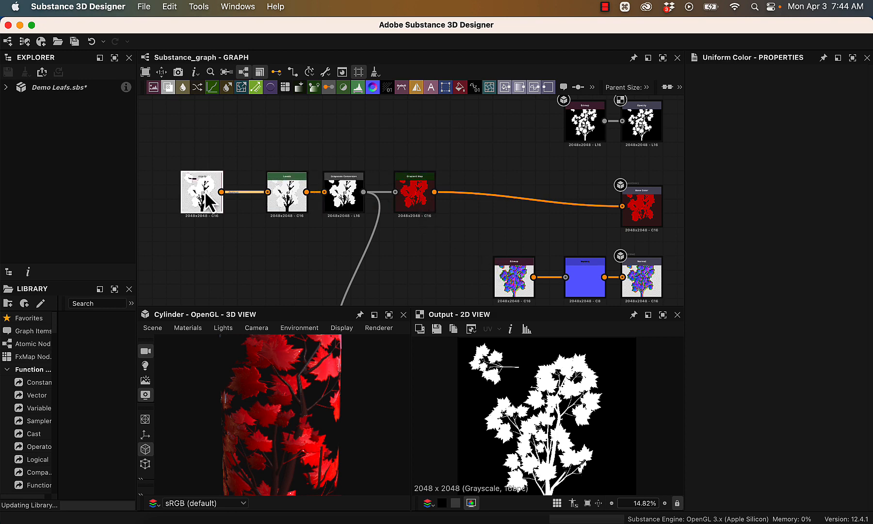
left_click_drag(205, 193, 217, 196)
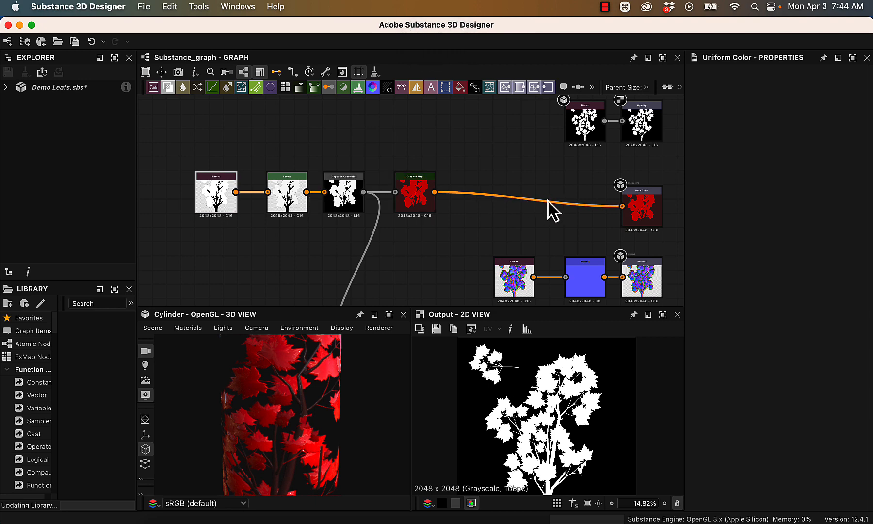
- Examine the connection from the Gradient Map node to the Base Color output
left_click_drag(528, 170, 471, 150, "super")
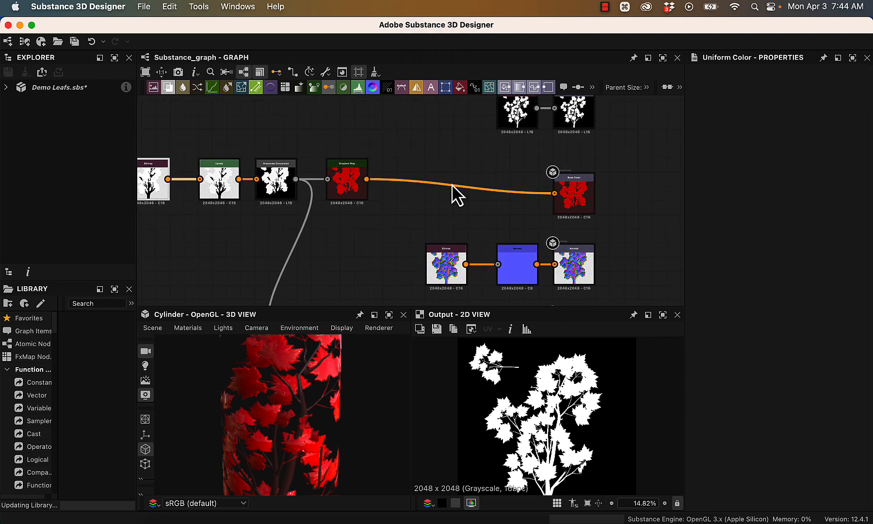
scroll(458, 195, "up", 3)
scroll(471, 190, "up", 4)
scroll(502, 201, "down", 3)
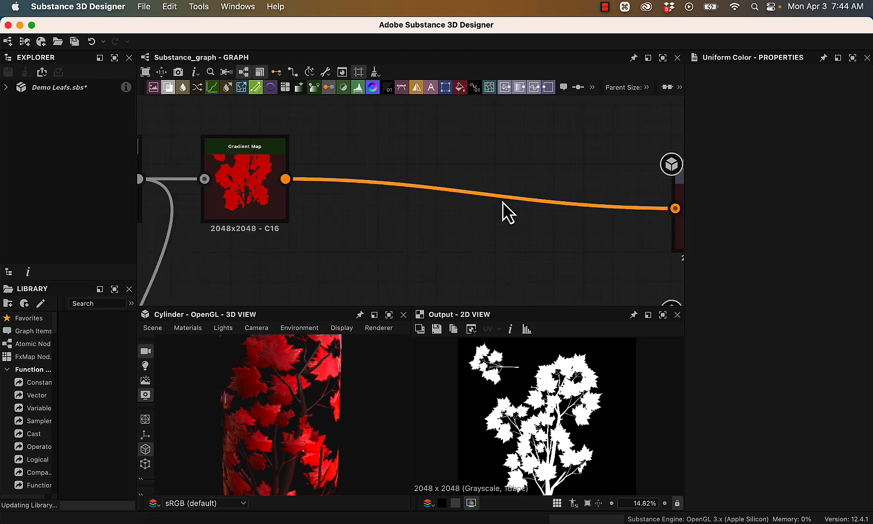
left_click_drag(571, 230, 372, 209, "super")
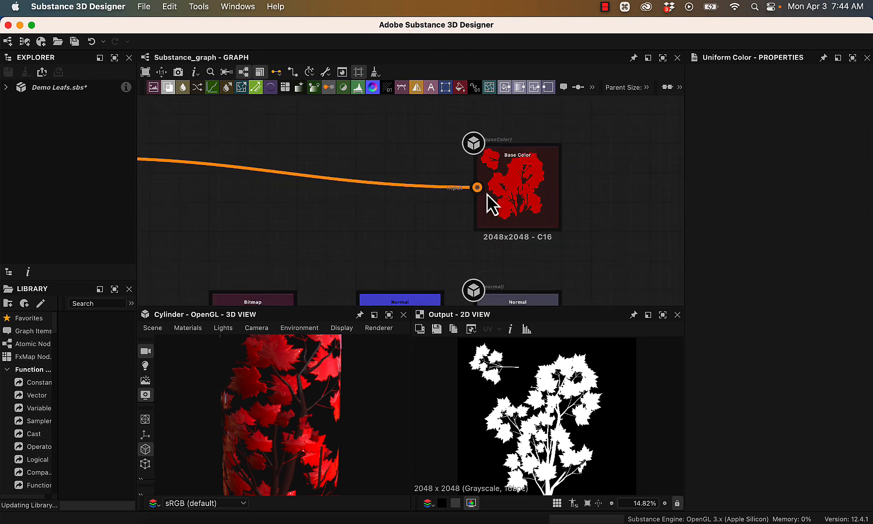
scroll(587, 209, "up", 3, "super")
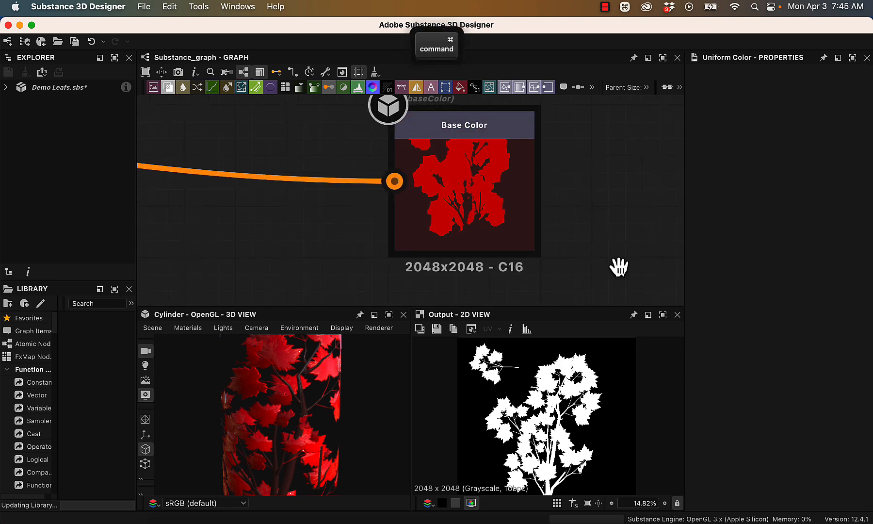
- Examine the Normal output and the Bitmap and Normal nodes feeding it, comparing it with Base Color and the 3D preview
left_click_drag(618, 265, 597, 72, "super")
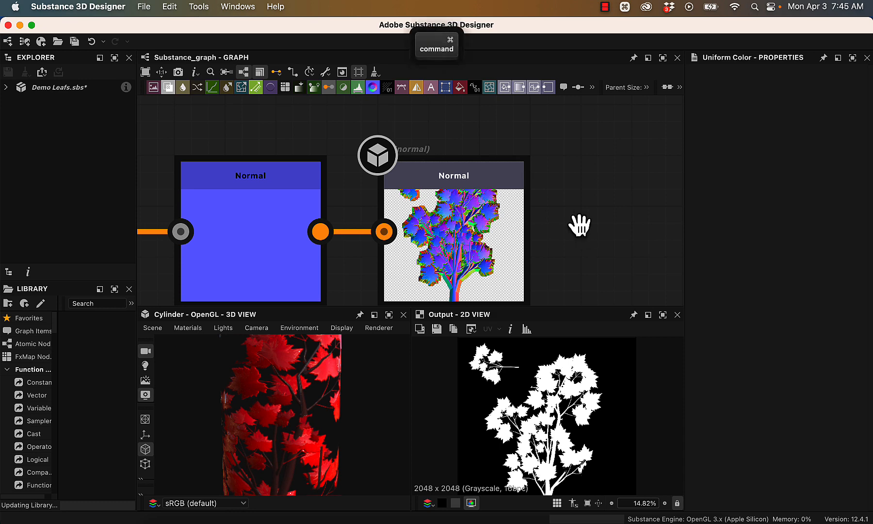
left_click_drag(578, 224, 590, 190, "super")
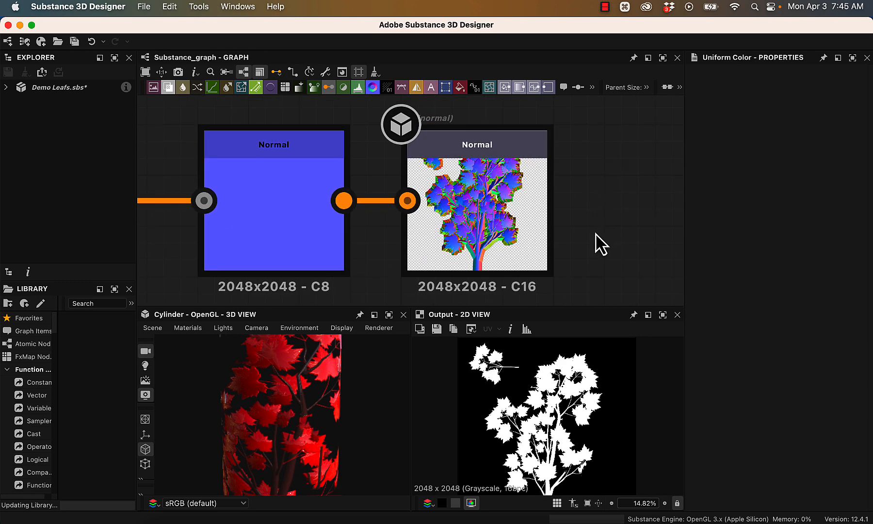
left_click_drag(309, 391, 572, 420, "alt")
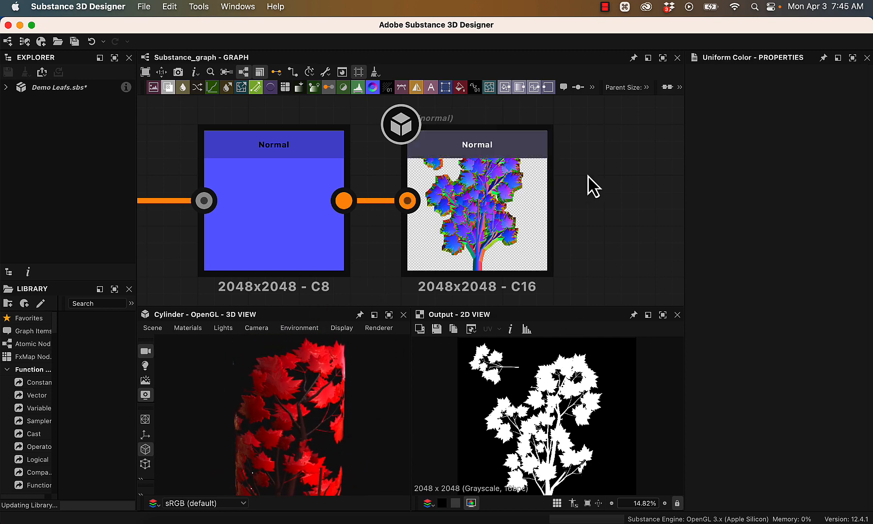
left_click_drag(604, 216, 627, 181, "alt")
left_click_drag(624, 222, 639, 261, "alt")
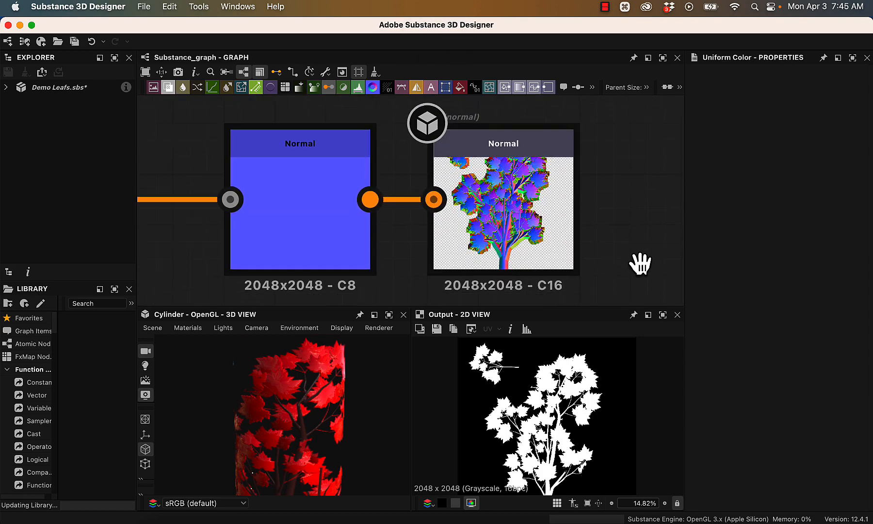
right_click_drag(641, 274, 621, 237, "alt")
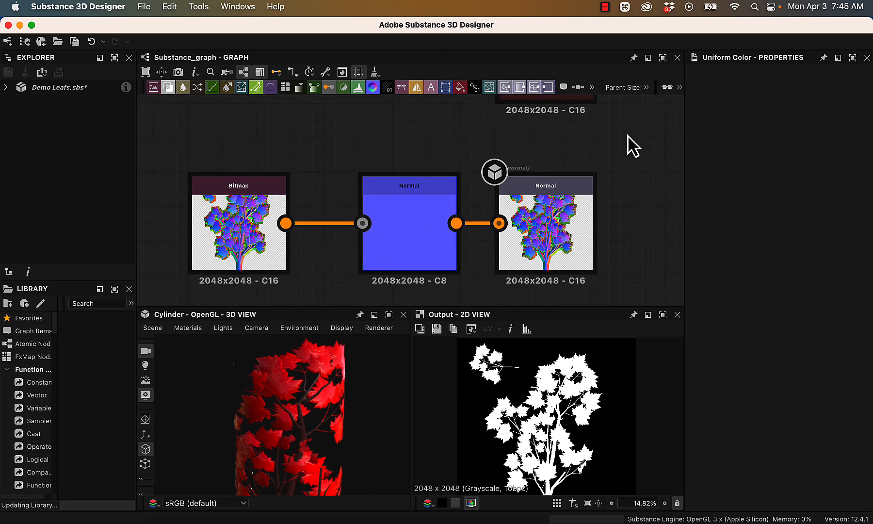
left_click_drag(631, 146, 579, 275, "alt")
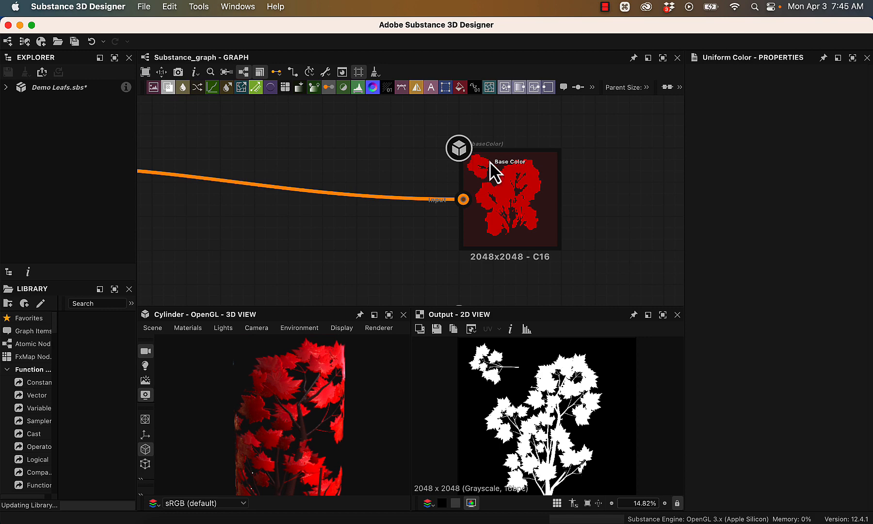
left_click_drag(616, 236, 598, 101, "alt")
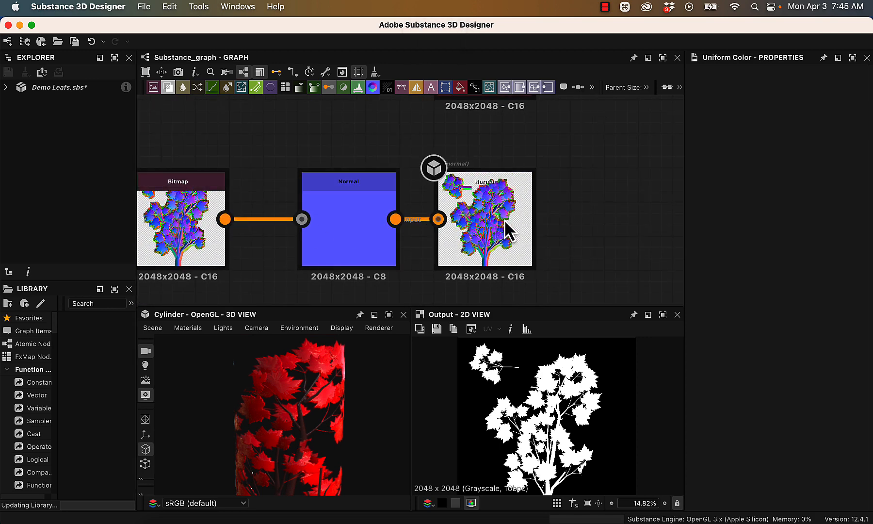
- Examine the Roughness, Metallic, Ambient Occlusion and Height outputs with the nodes that feed them
left_click_drag(600, 255, 614, 77, "alt")
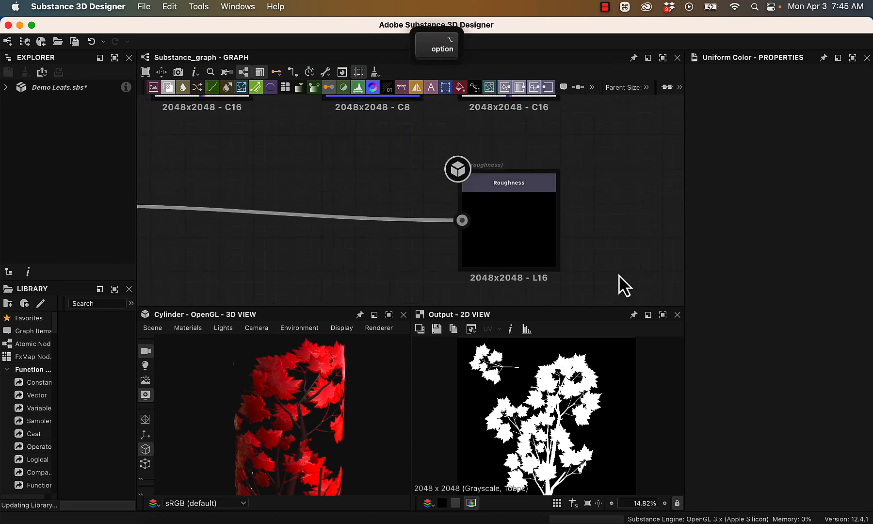
scroll(619, 282, "down", 2, "alt")
left_click_drag(614, 269, 608, 105, "alt")
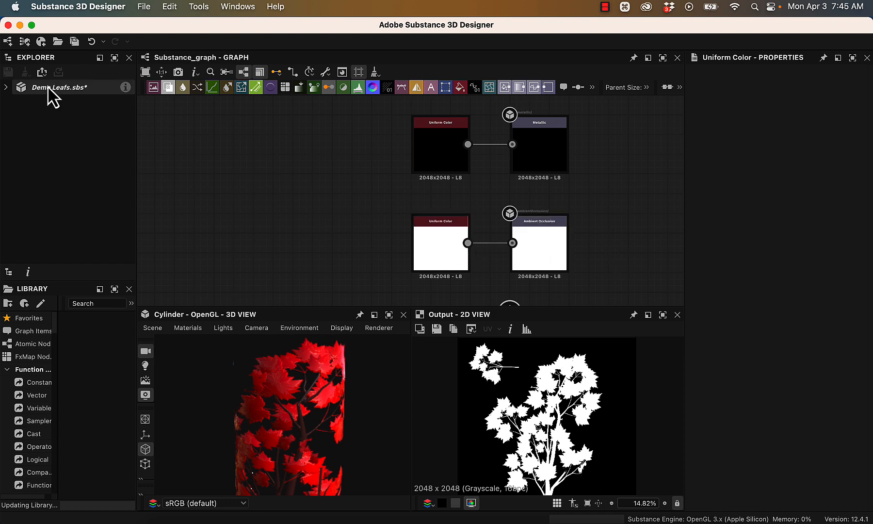
left_click_drag(616, 251, 563, 134, "alt")
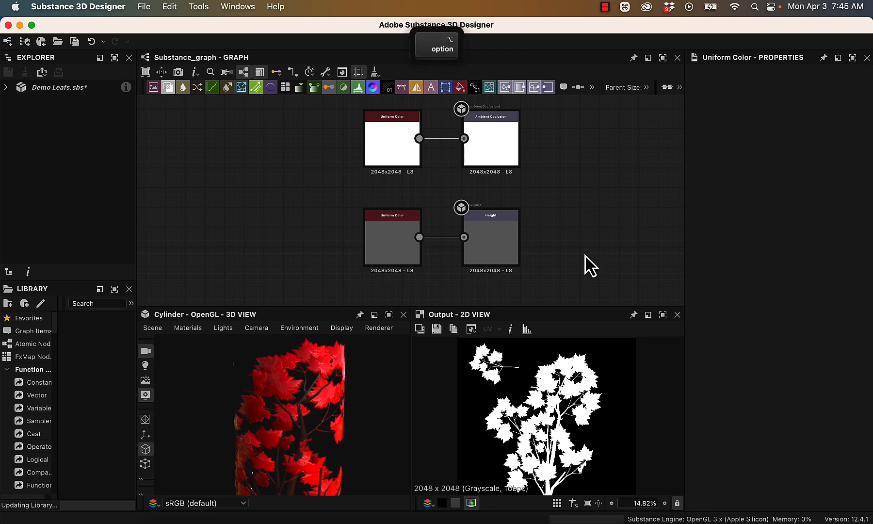
mouse_move(590, 262)
left_mouse_down("alt")
mouse_move(590, 175)
mouse_move(601, 274)
left_mouse_up("alt")
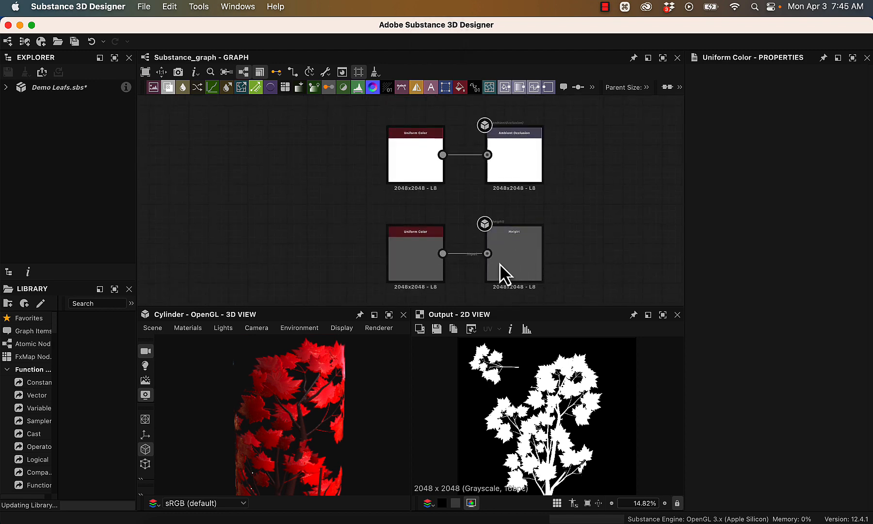
left_click_drag(596, 153, 677, 330, "alt")
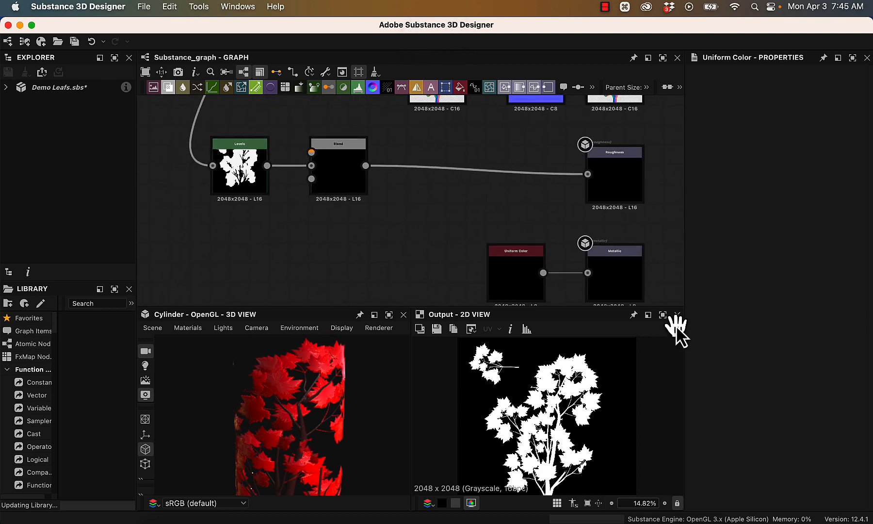
- Review the Bitmap, Levels and Grayscale Conversion chain and show the properties of the Gradient Map node
right_click_drag(403, 205, 382, 132, "alt")
left_click_drag(385, 170, 415, 287, "alt")
left_click_drag(297, 204, 371, 202, "alt")
scroll(390, 228, "up", 5)
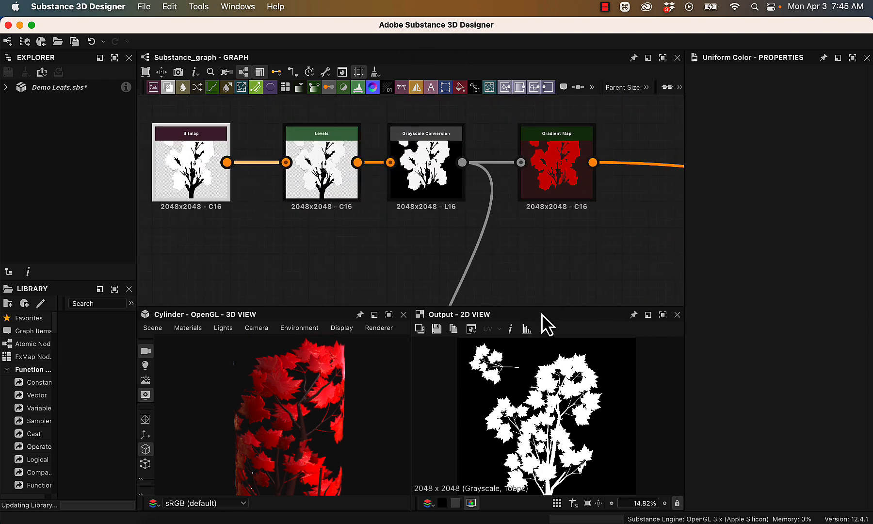
scroll(299, 245, "up", 2)
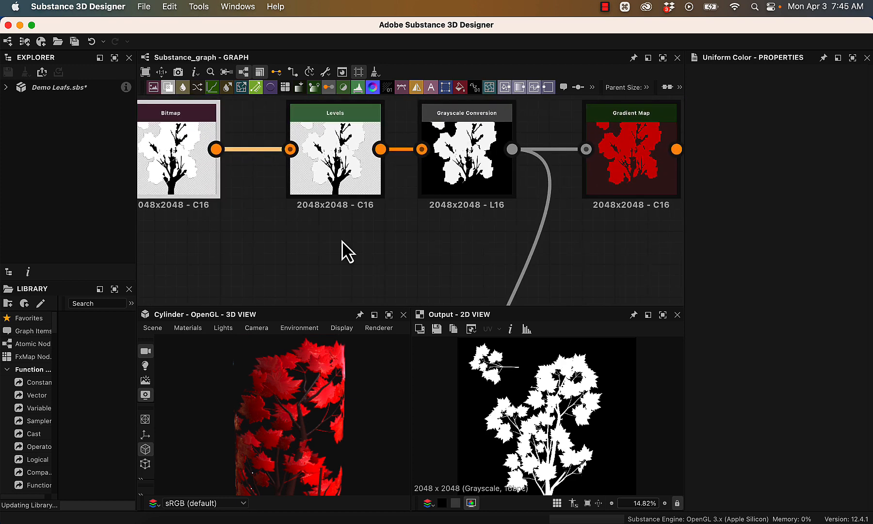
scroll(348, 243, "down", 1)
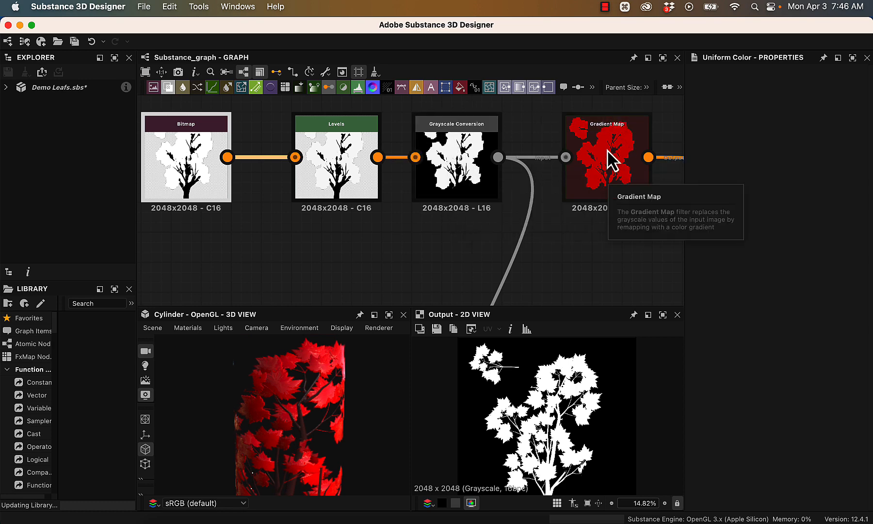
left_click(610, 162)
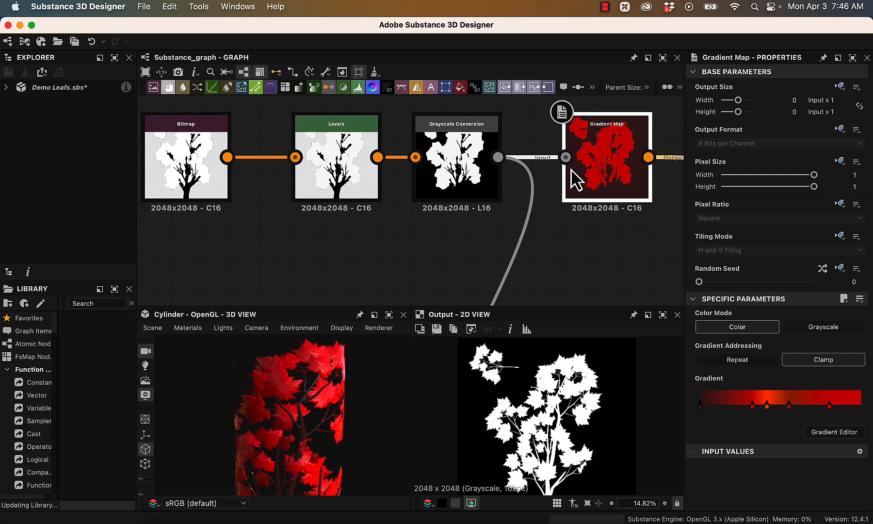
- Examine the Base Color, Normal and Roughness outputs with their feeding nodes, comparing the roughness with the cylinder preview
left_click_drag(643, 272, 286, 260, "alt")
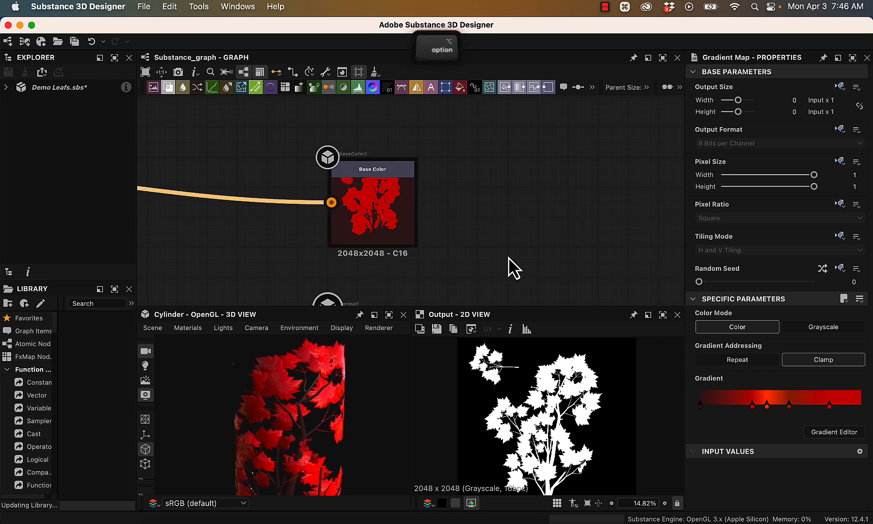
left_click_drag(512, 266, 701, 130, "alt")
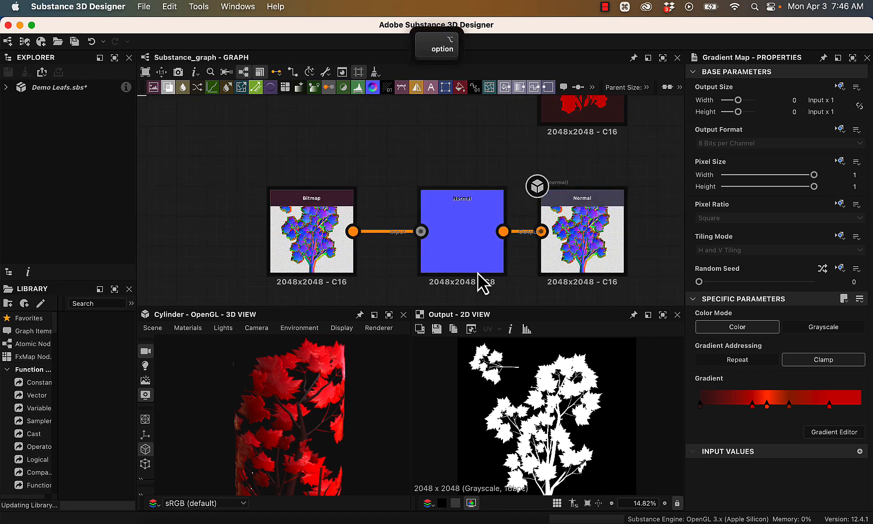
left_click_drag(658, 284, 706, 156, "alt")
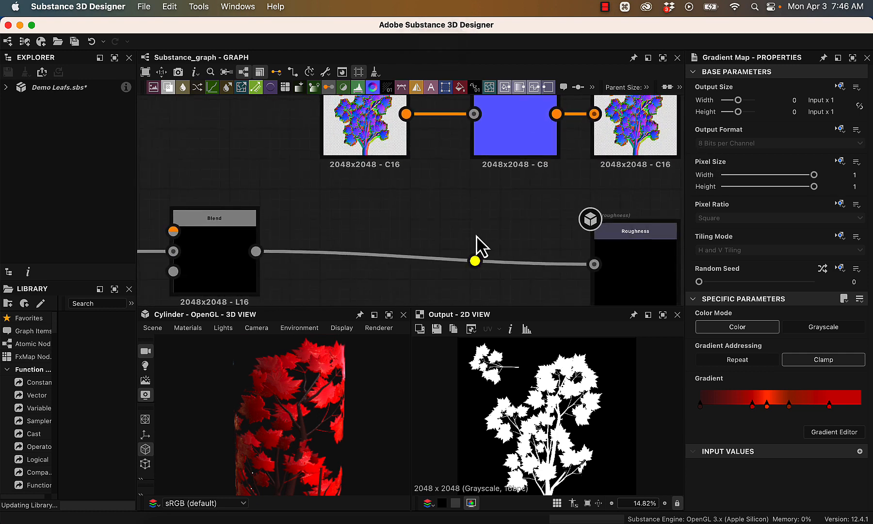
right_click_drag(476, 237, 426, 101, "alt")
left_click_drag(450, 228, 466, 183, "alt")
right_click_drag(458, 199, 559, 331, "alt")
left_click_drag(579, 250, 521, 239, "alt")
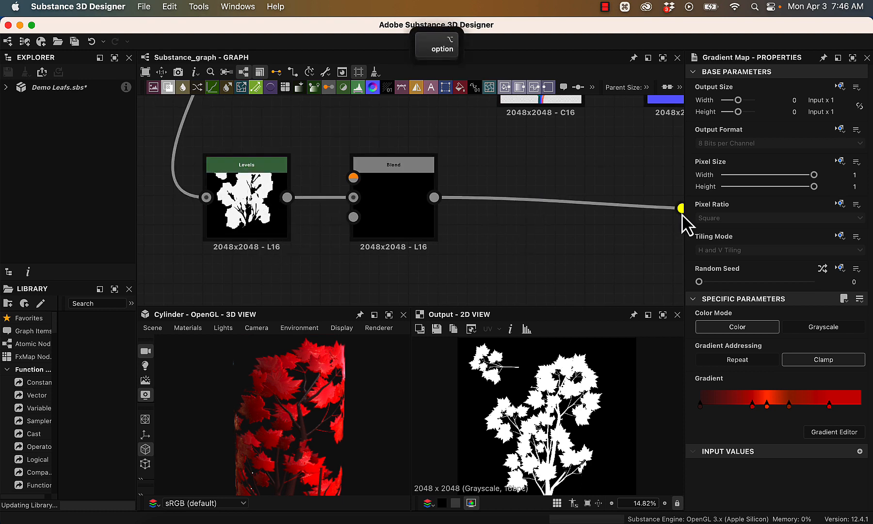
left_click_drag(607, 194, 255, 161, "alt")
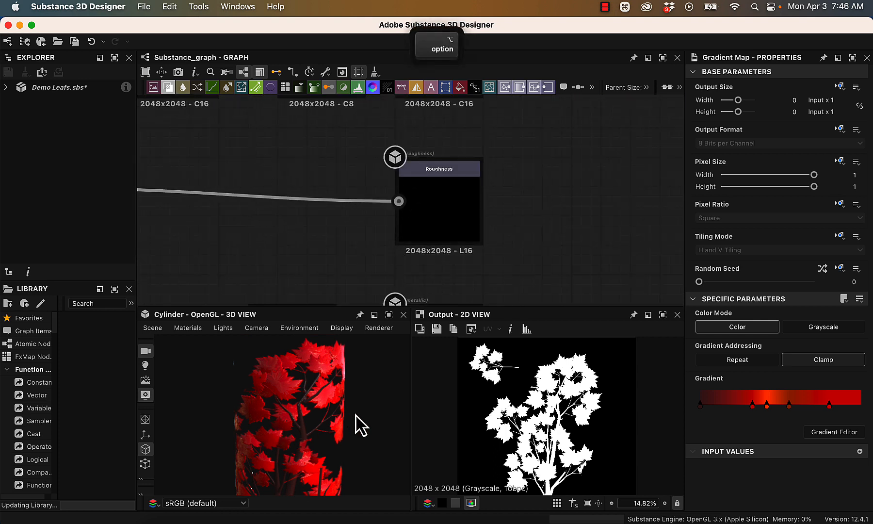
left_click_drag(356, 424, 311, 409, "alt")
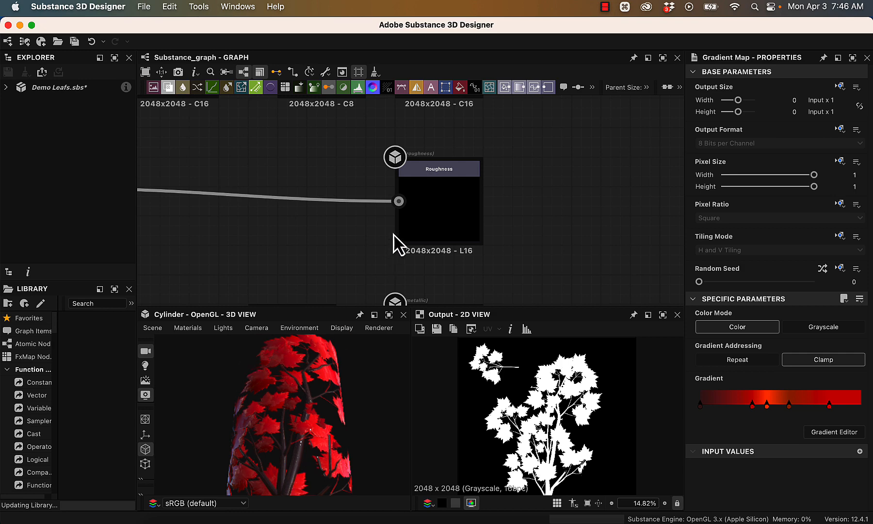
scroll(566, 269, "down", 5)
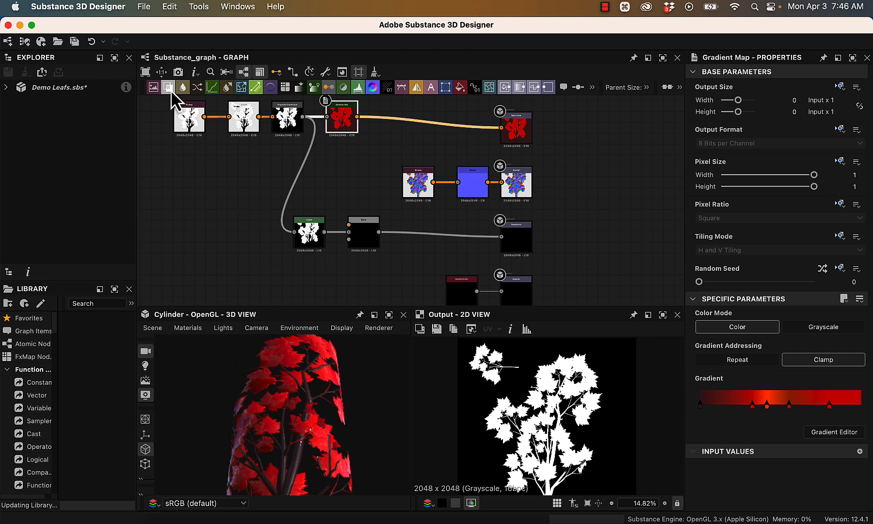
right_click(22, 92)
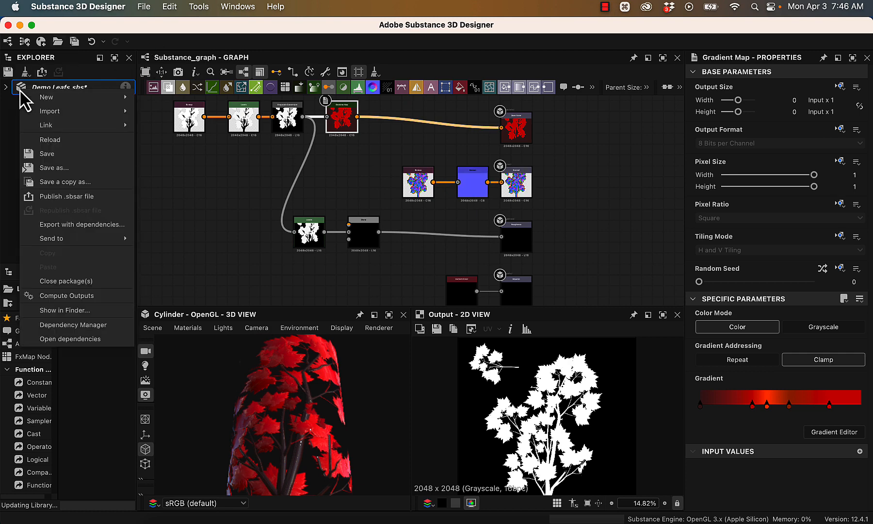
left_click(167, 141)
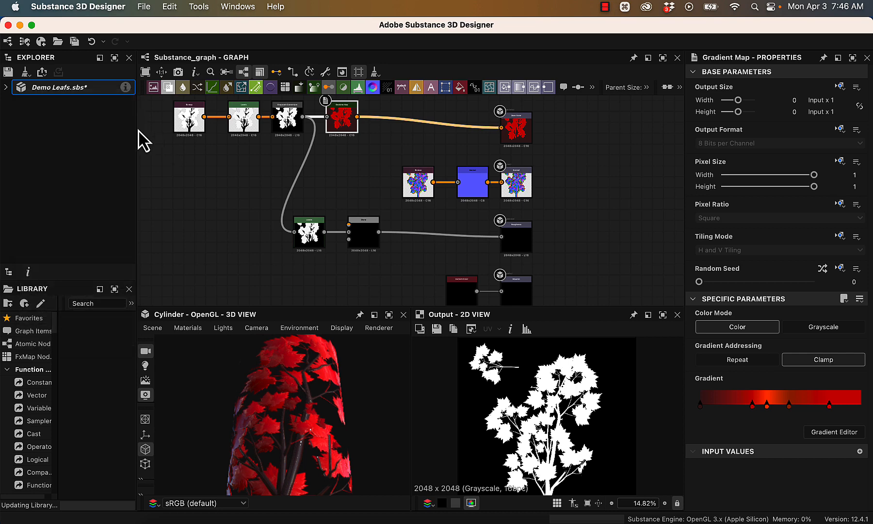
left_click(69, 126)
- Start a new Substance graph and name it MyBranches
left_click(142, 7)
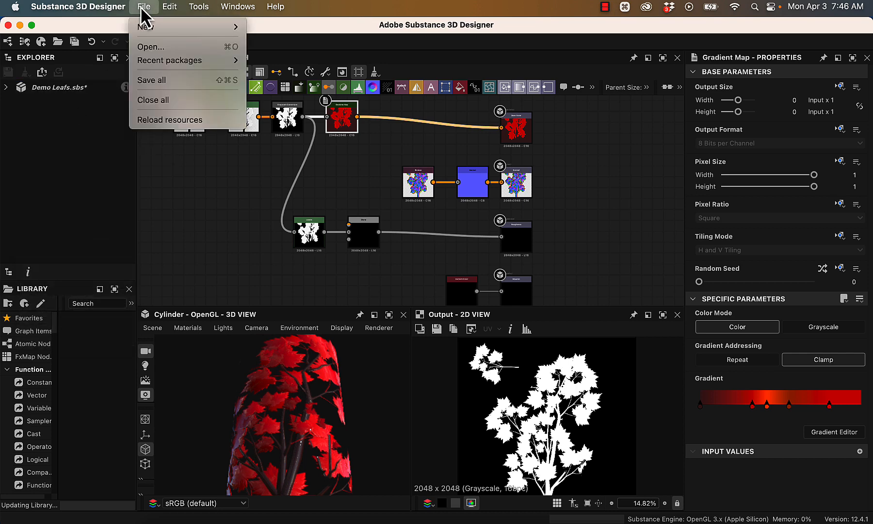
mouse_move(149, 26)
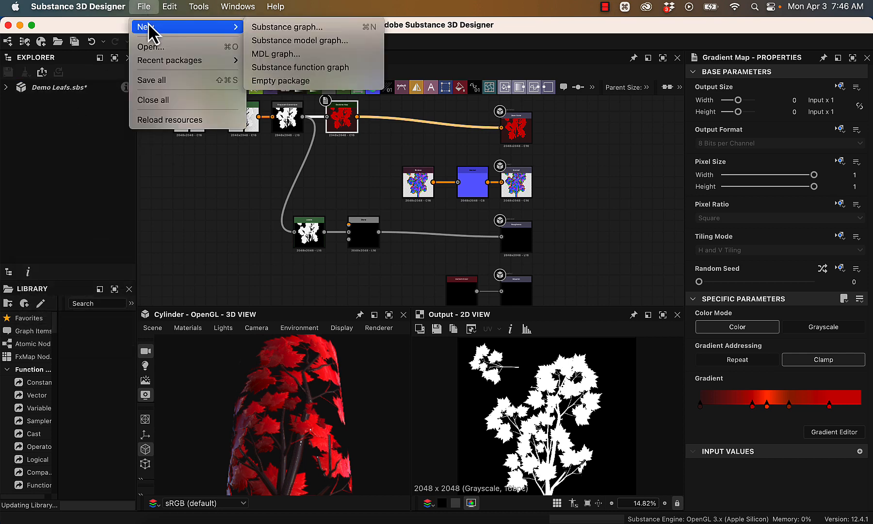
left_click(291, 27)
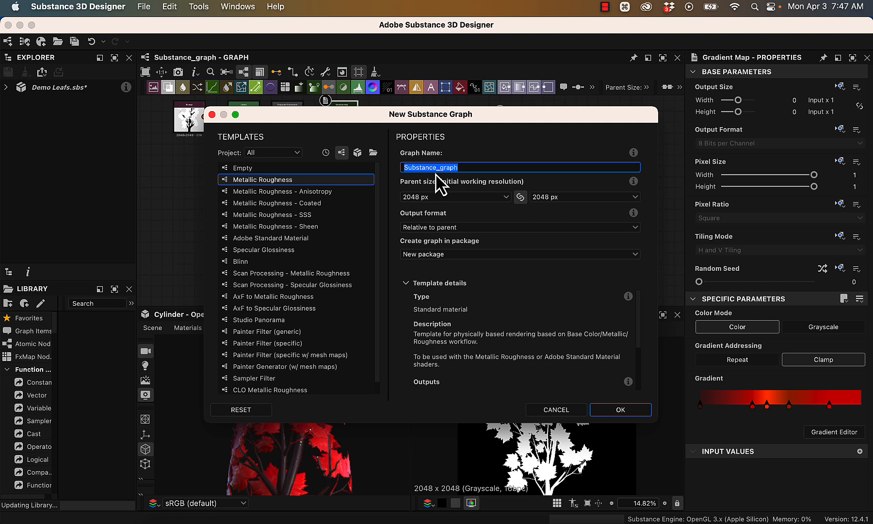
type("MyB")
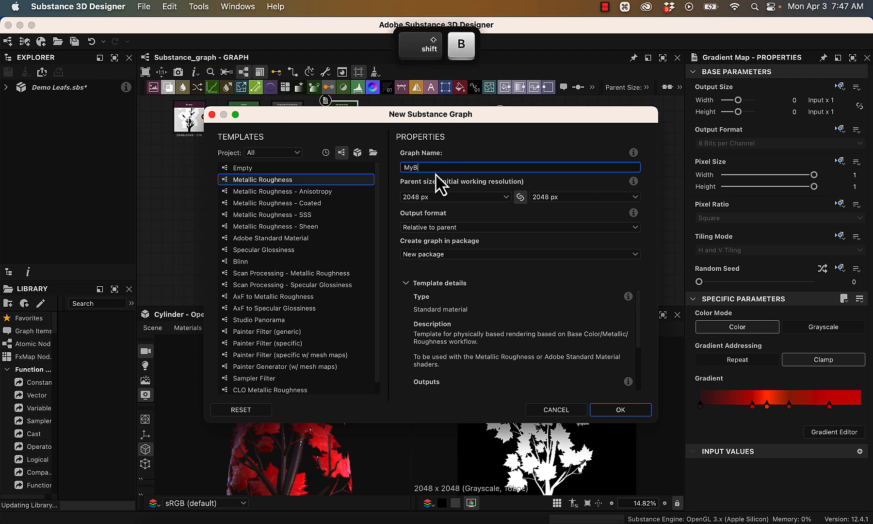
type("ranches")
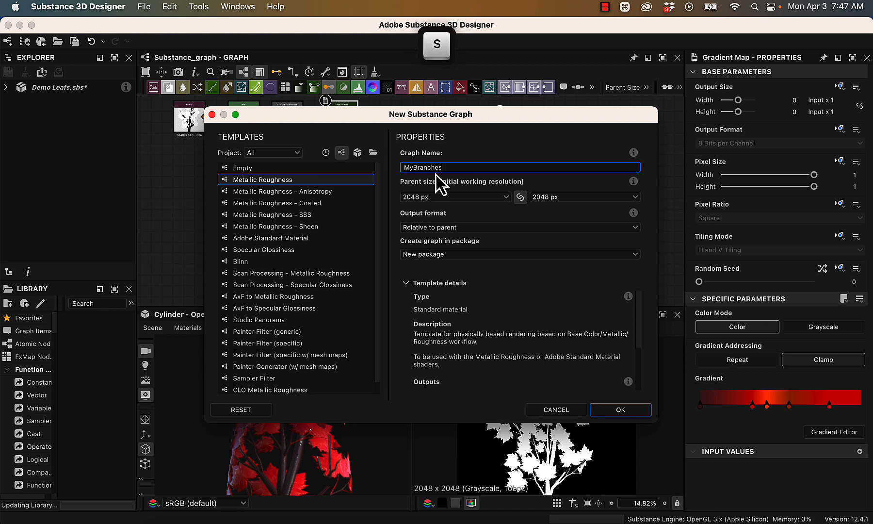
- Create the graph from the Metallic Roughness template in a new package, at 2048 px with output format Relative to parent
left_click(432, 196)
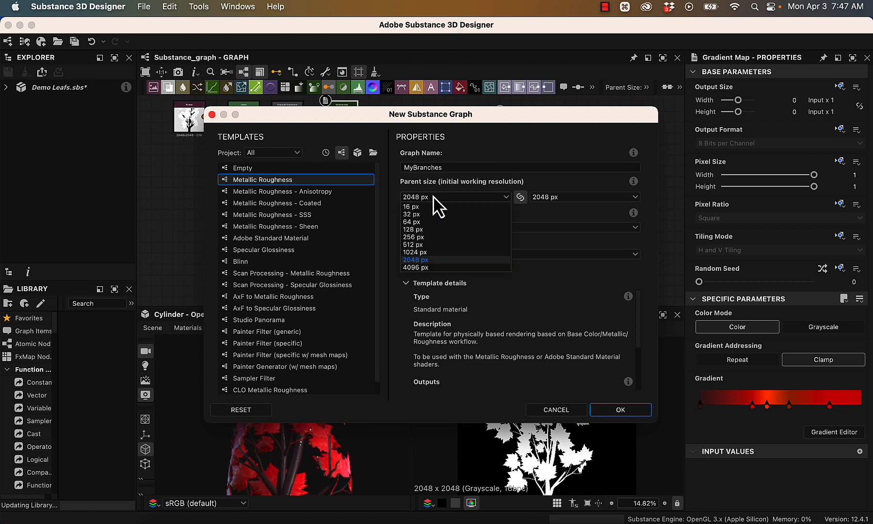
left_click(430, 200)
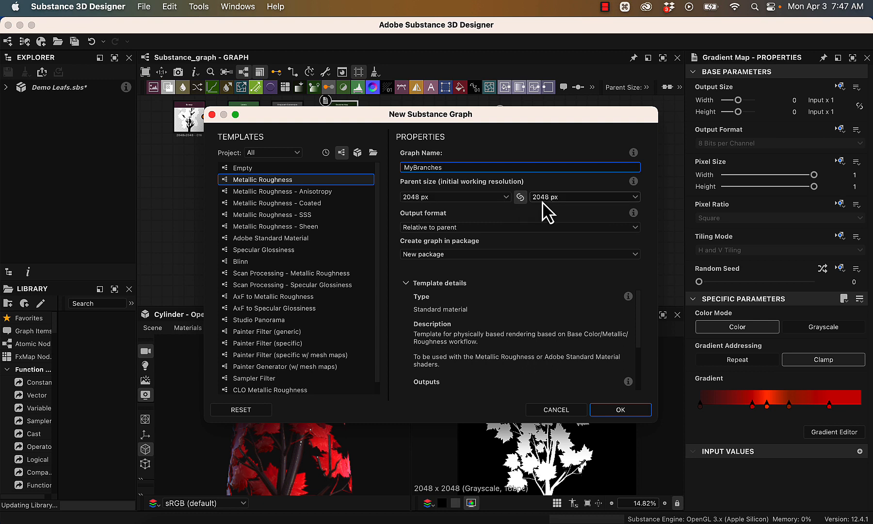
left_click(479, 227)
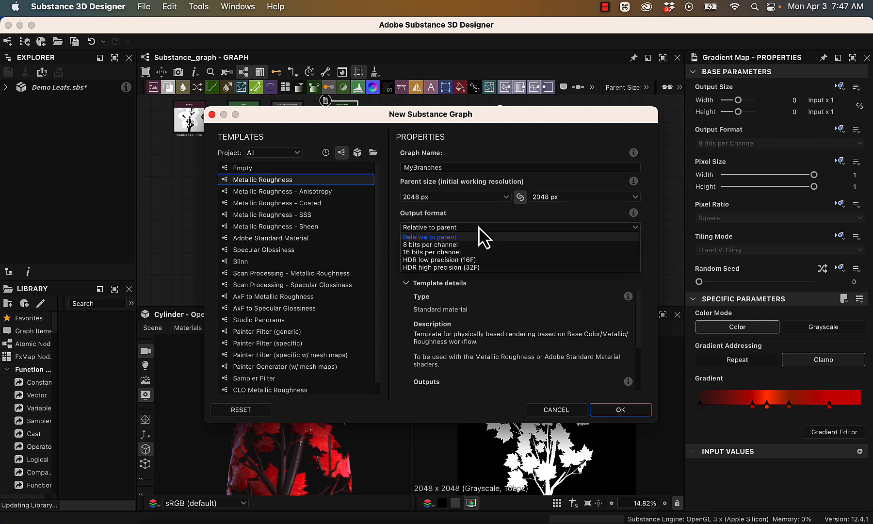
left_click(477, 237)
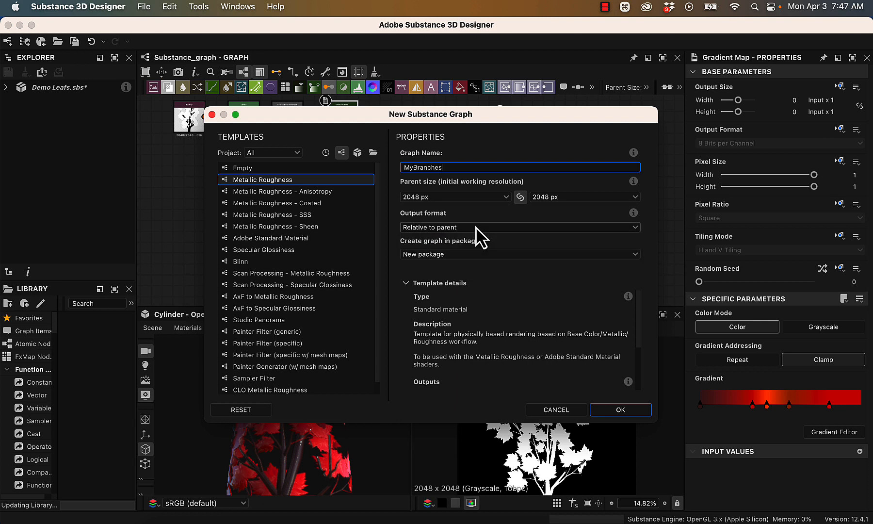
left_click(453, 254)
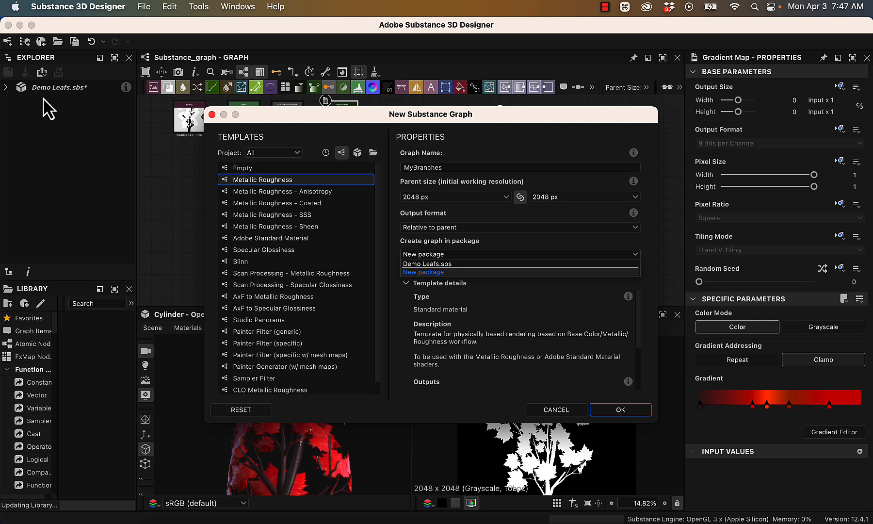
left_click(545, 285)
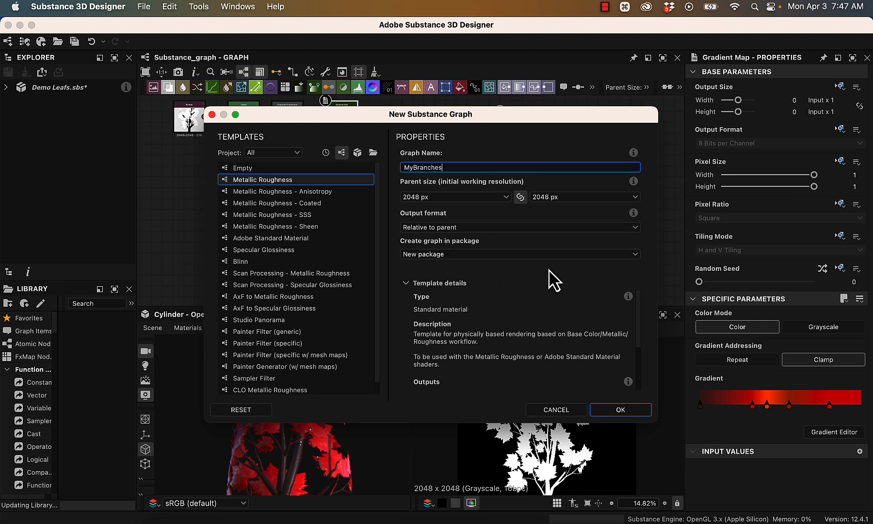
left_click(240, 181)
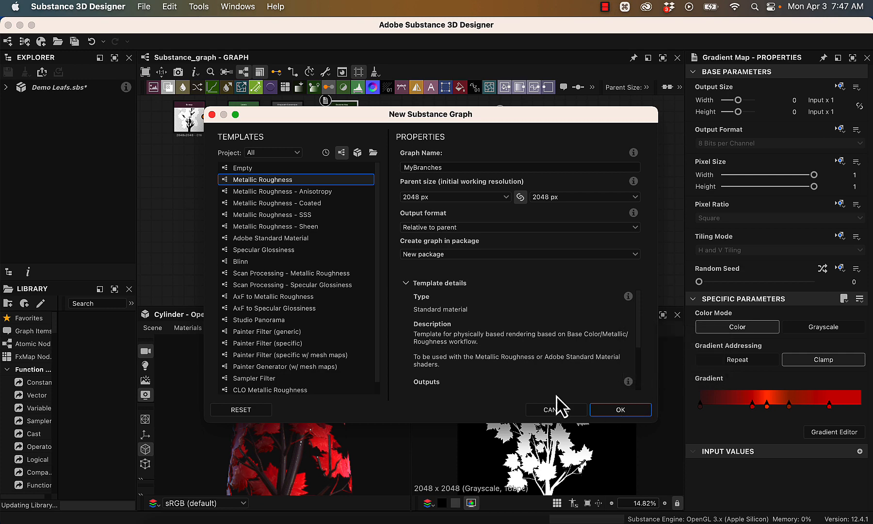
left_click(642, 413)
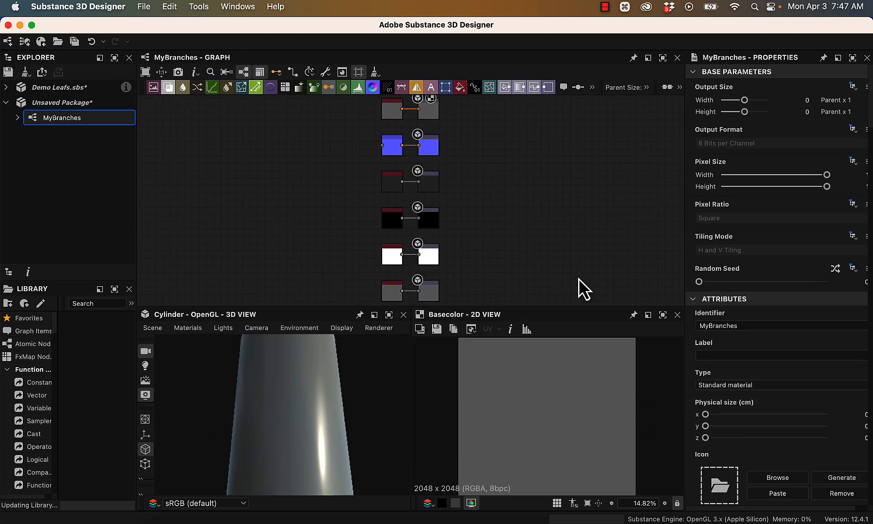
- Try the Cube and the Plane as preview meshes in the 3D view
mouse_move(315, 383)
left_mouse_down("alt")
mouse_move(362, 409)
mouse_move(382, 436)
mouse_move(349, 317)
mouse_move(339, 403)
mouse_move(334, 369)
left_mouse_up("alt")
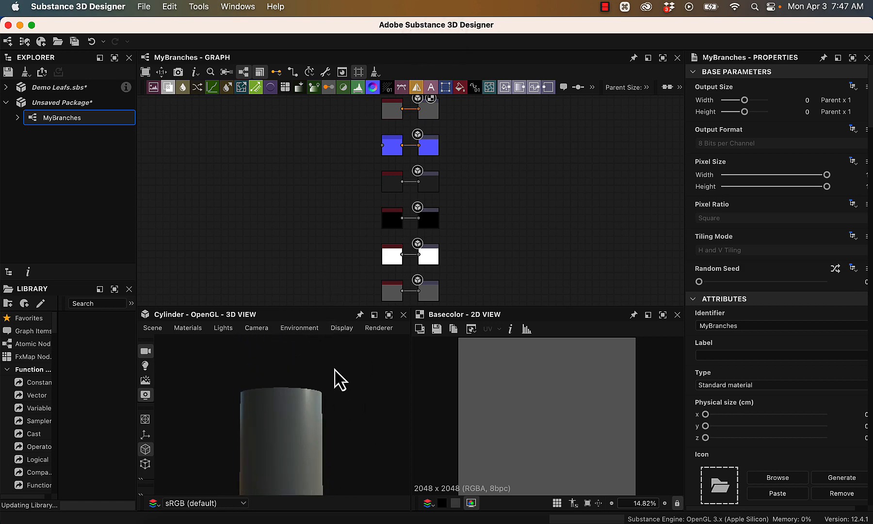
mouse_move(226, 376)
left_mouse_down("alt")
mouse_move(396, 432)
mouse_move(379, 503)
mouse_move(351, 381)
mouse_move(353, 409)
mouse_move(360, 386)
left_mouse_up("alt")
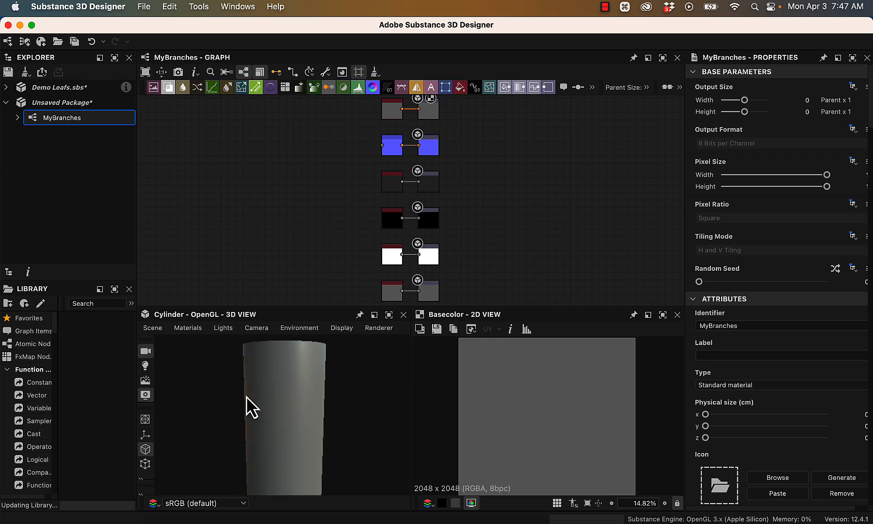
left_click(152, 328)
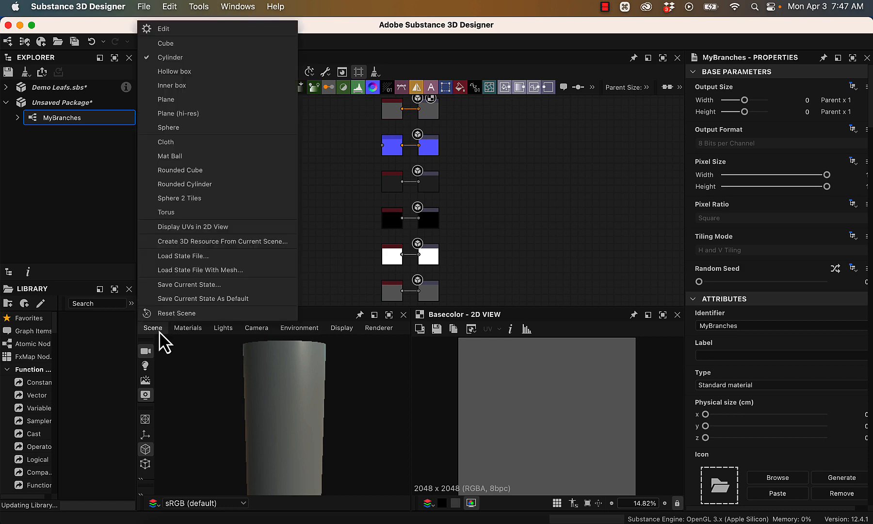
left_click(180, 43)
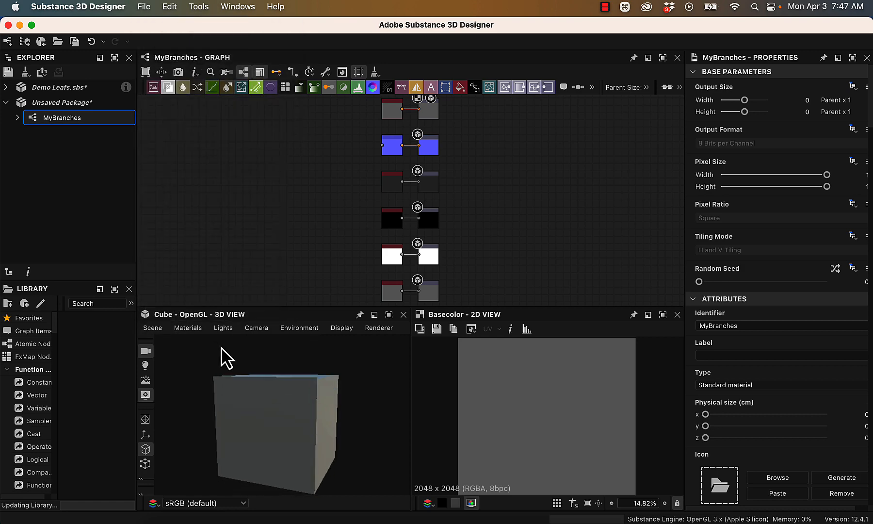
left_click(151, 328)
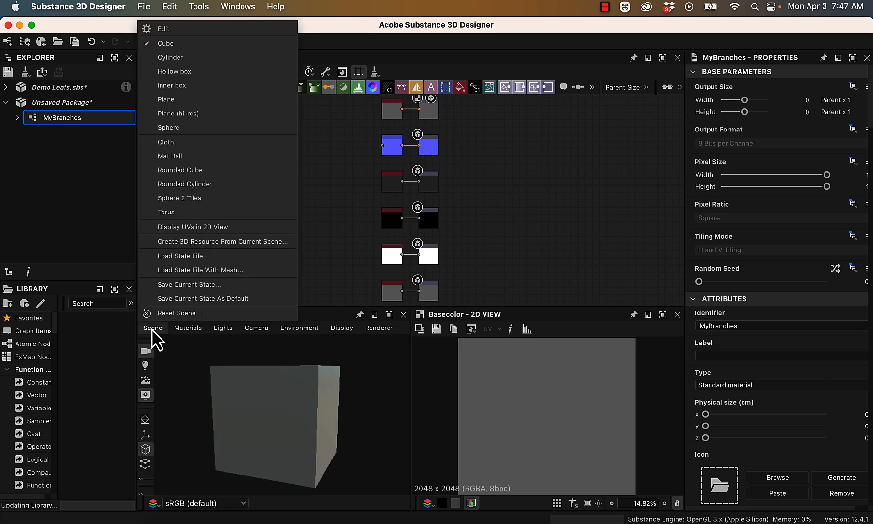
left_click(172, 100)
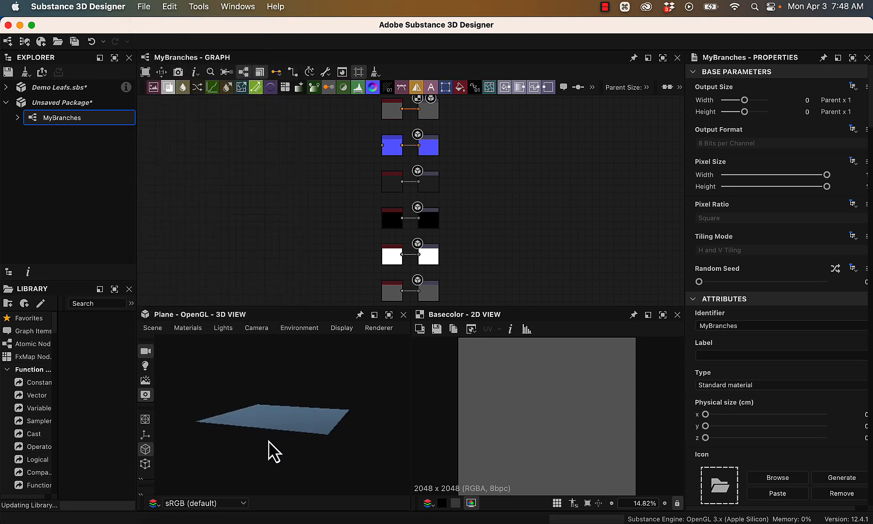
- Set the 3D view's preview mesh to Rounded Cube
left_click(154, 329)
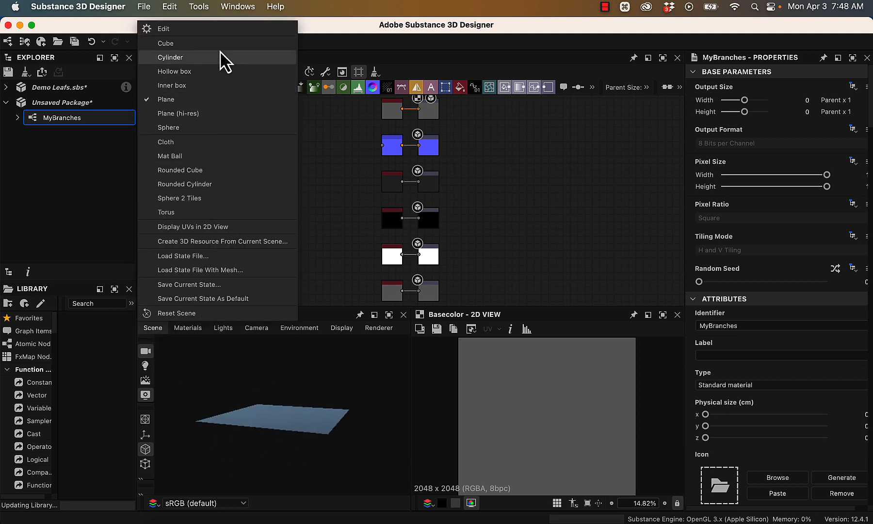
left_click(244, 170)
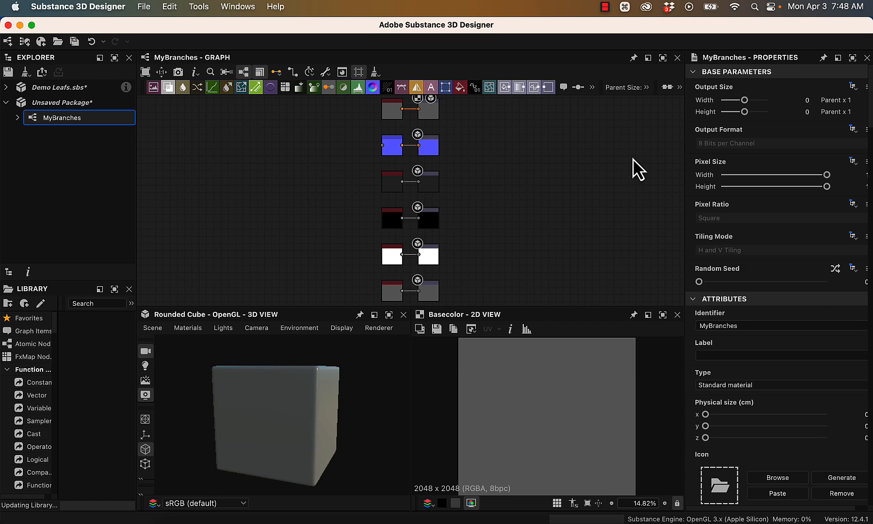
- Examine the new graph's default output nodes, ending at the Uniform Color node connected to the Base Color output
scroll(469, 214, "up", 8)
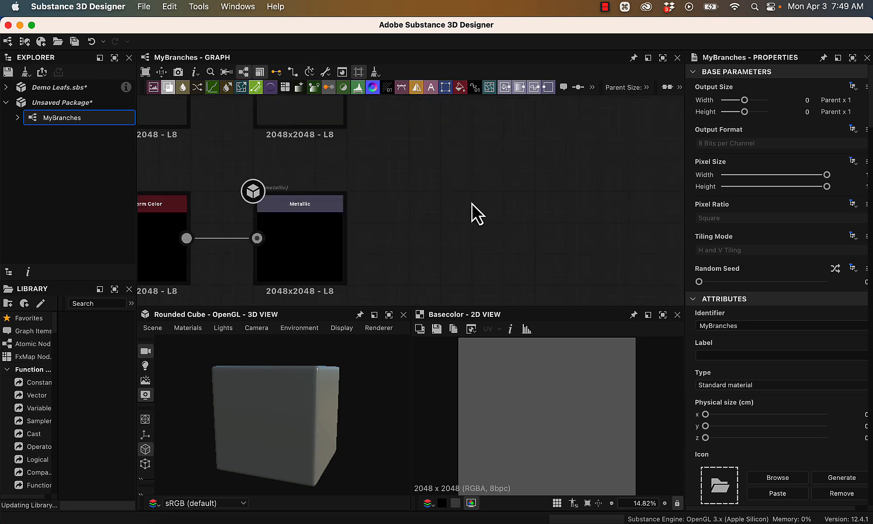
middle_click_drag(472, 191, 620, 365)
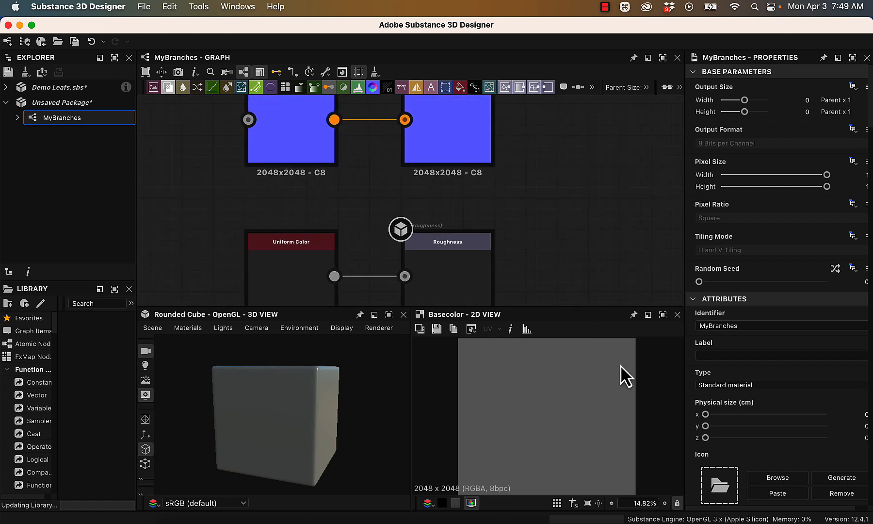
middle_click_drag(542, 128, 603, 328)
scroll(617, 239, "up", 1)
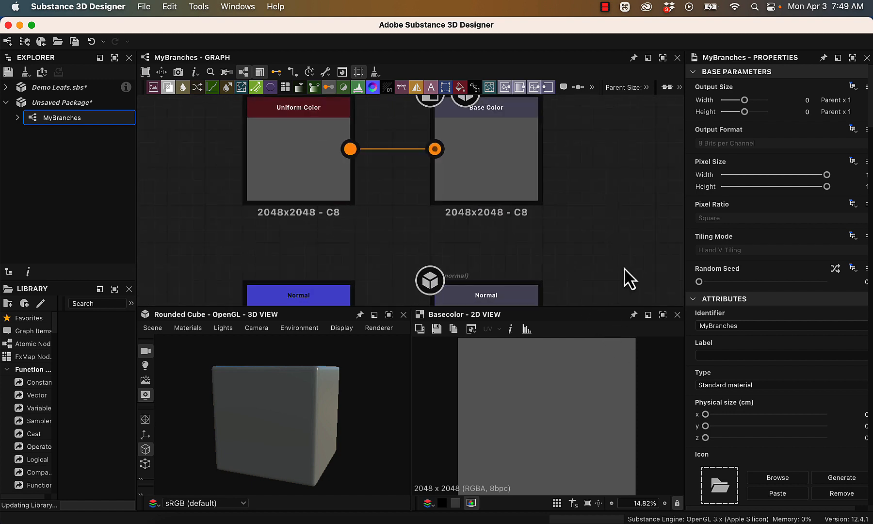
middle_click_drag(616, 206, 600, 226)
scroll(651, 254, "down", 2)
scroll(600, 230, "up", 2)
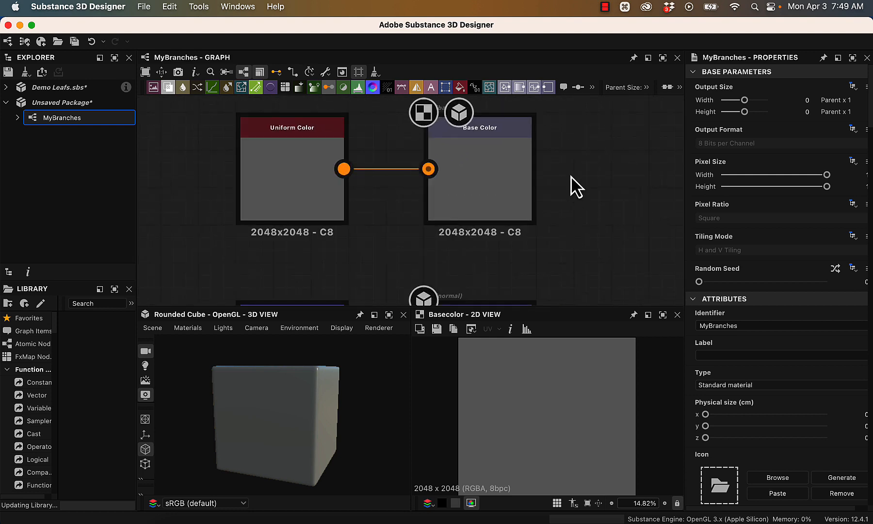
middle_click_drag(574, 187, 637, 206)
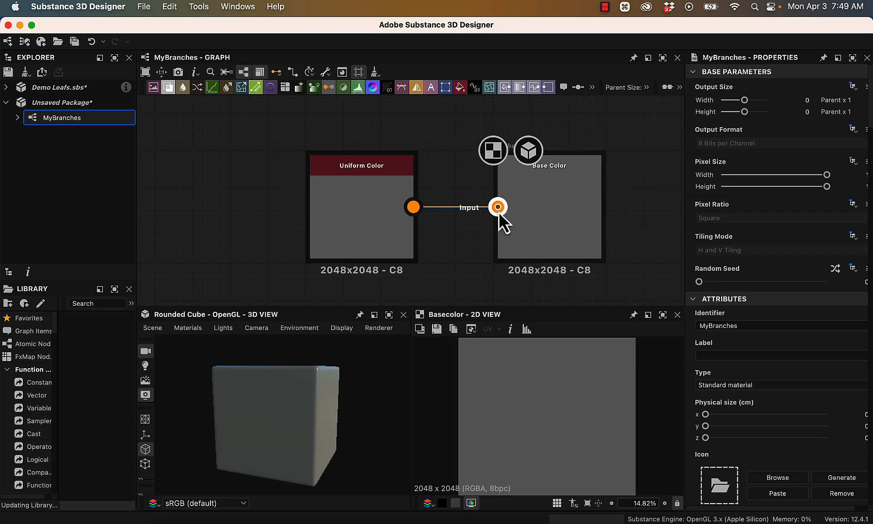
- Import the bitmap Color Map from Mesh branches.png from the textures folder into the unsaved package
scroll(529, 226, "down", 2)
middle_click_drag(606, 266, 606, 92)
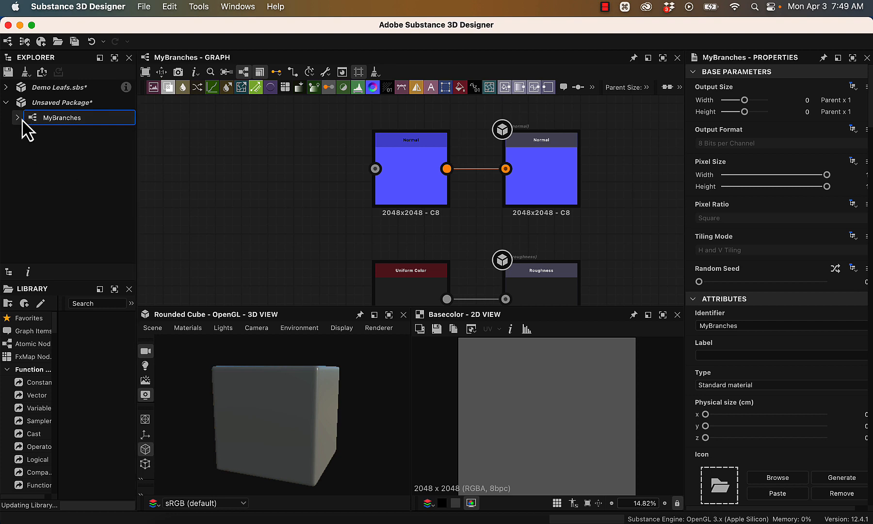
right_click(47, 120)
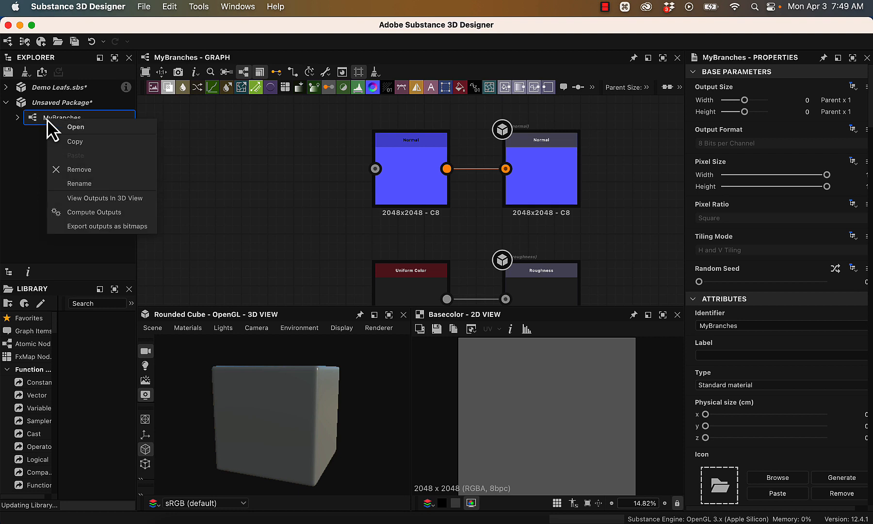
left_click(48, 102)
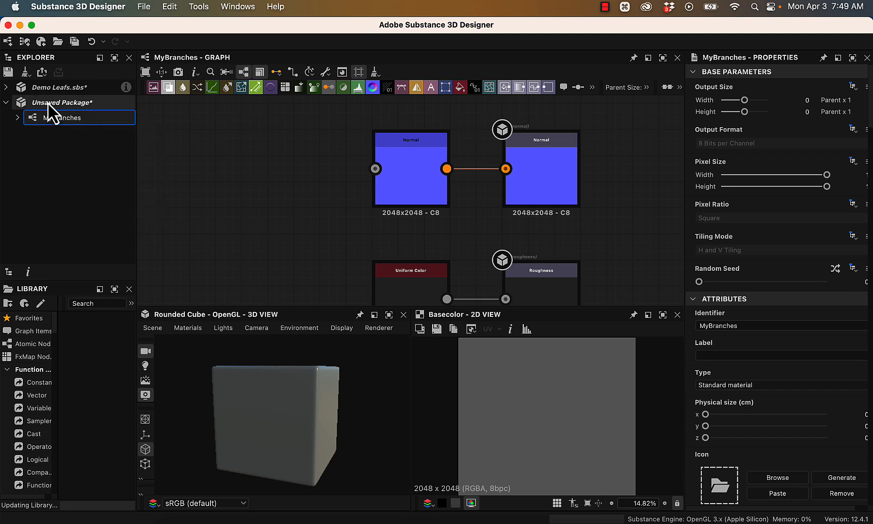
left_click(47, 102)
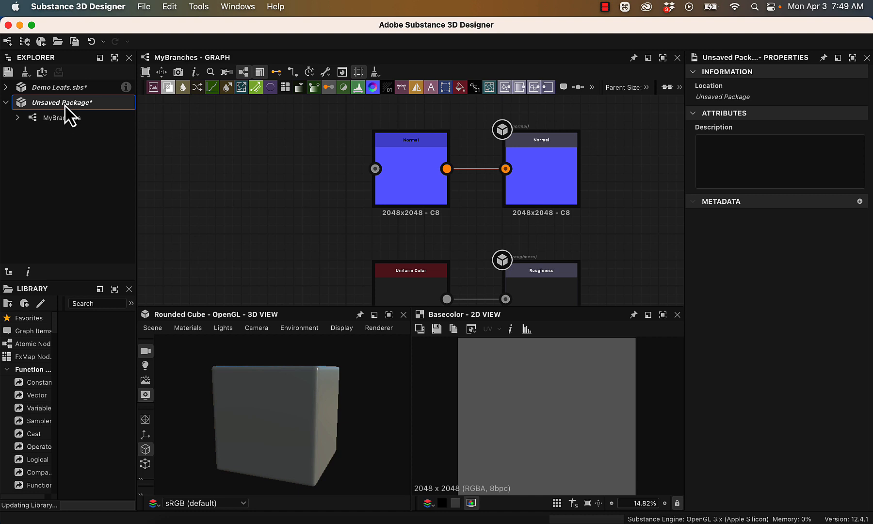
right_click(65, 104)
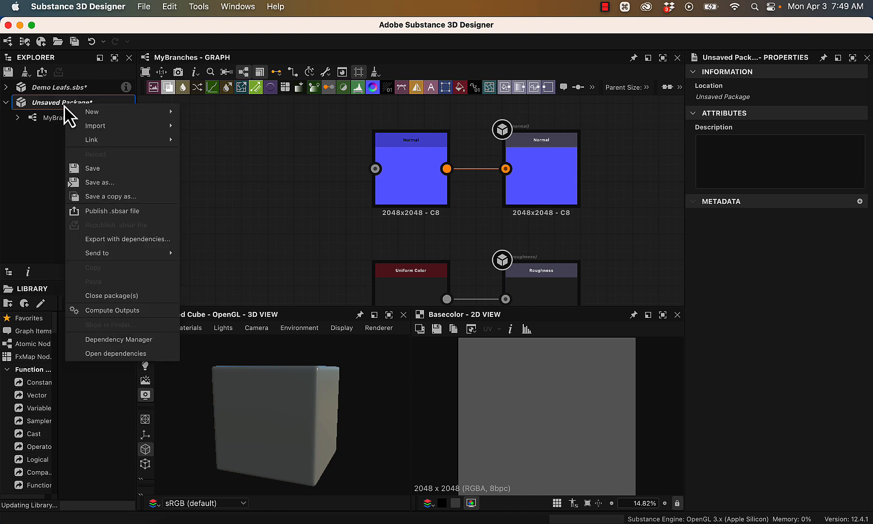
mouse_move(107, 125)
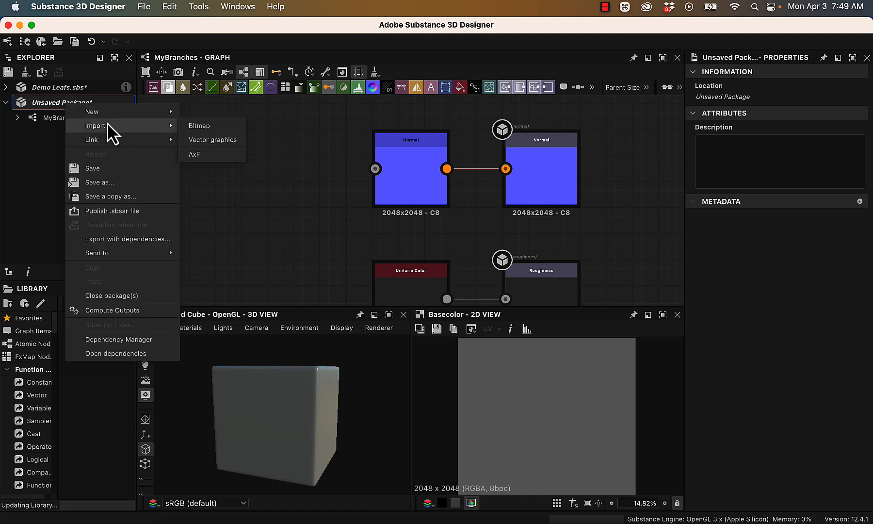
left_click(228, 130)
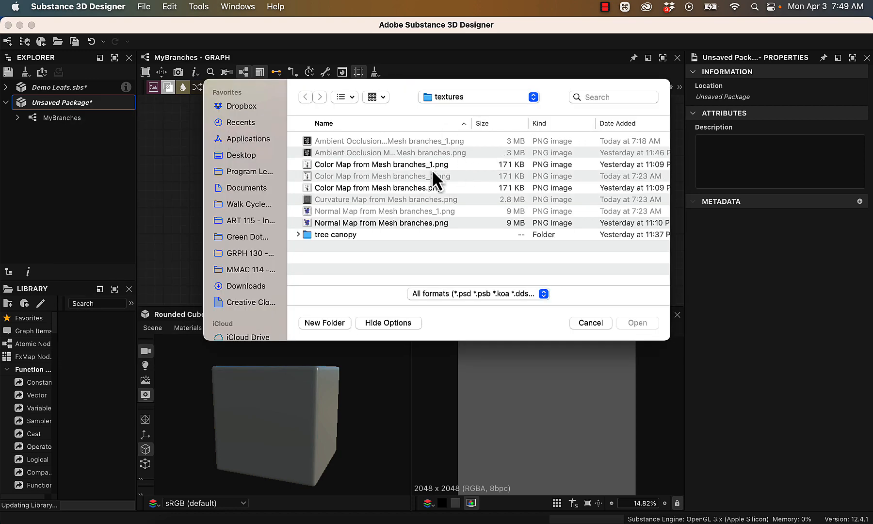
left_click(337, 188)
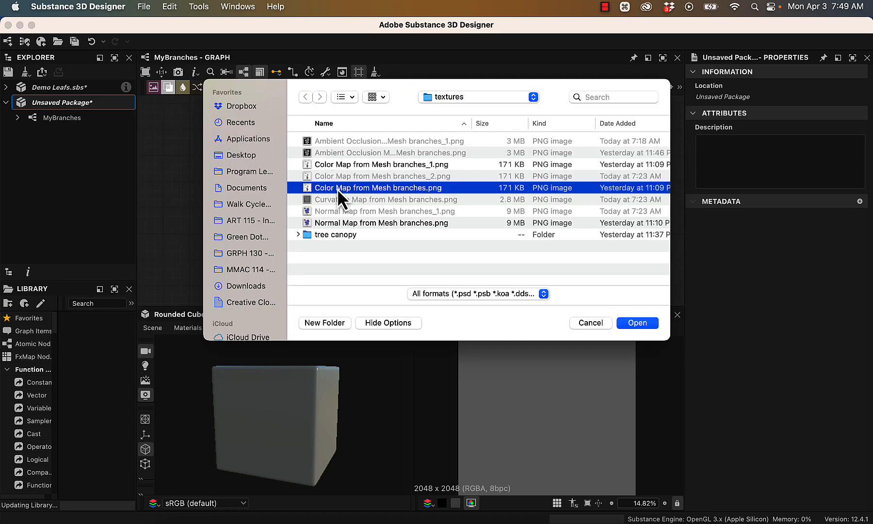
left_click(392, 221, "shift")
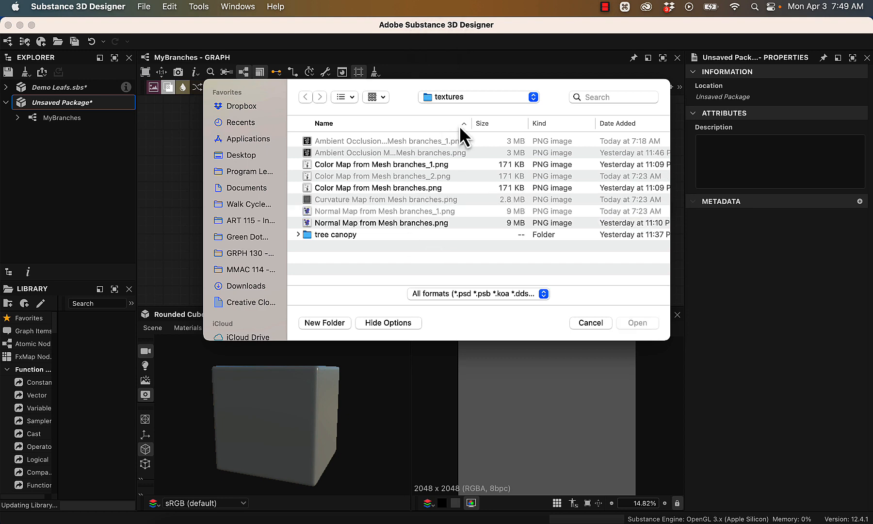
left_click(435, 188)
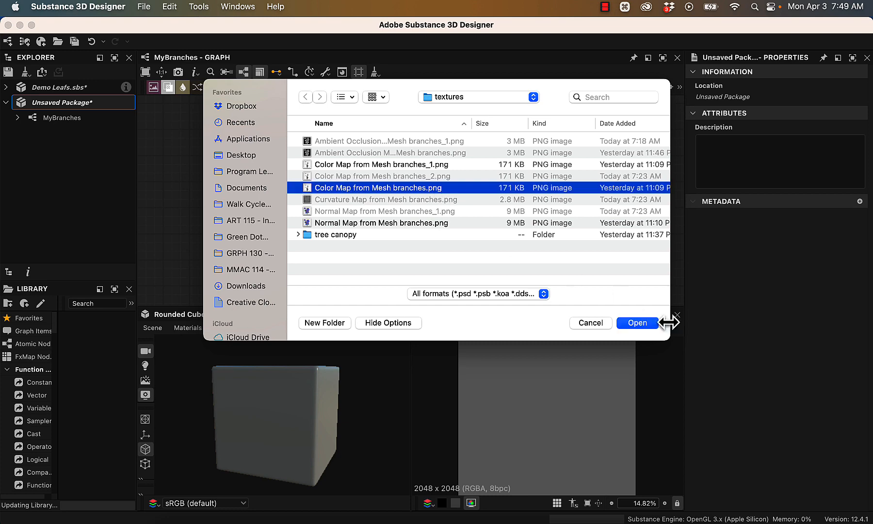
left_click(647, 322)
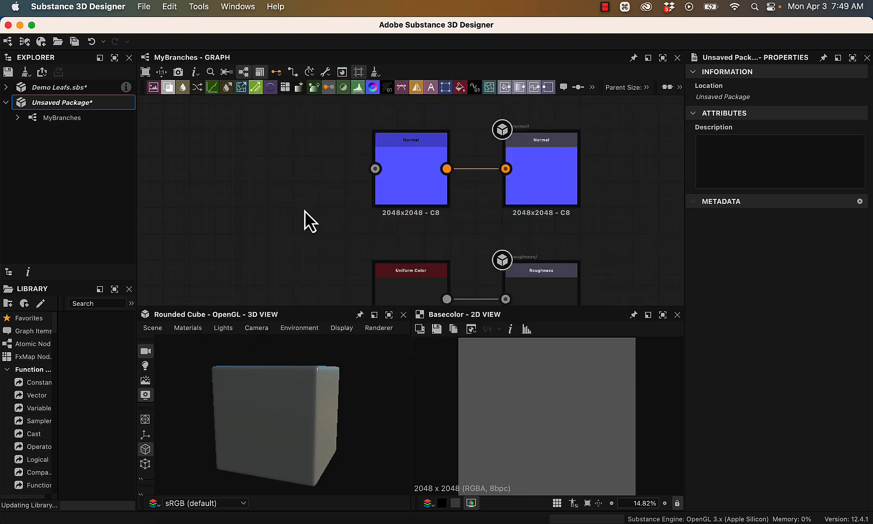
- Import the bitmaps Ambient Occlusion Map from Mesh branches.png and Normal Map from Mesh branches.png together into the unsaved package
right_click(41, 101)
mouse_move(90, 123)
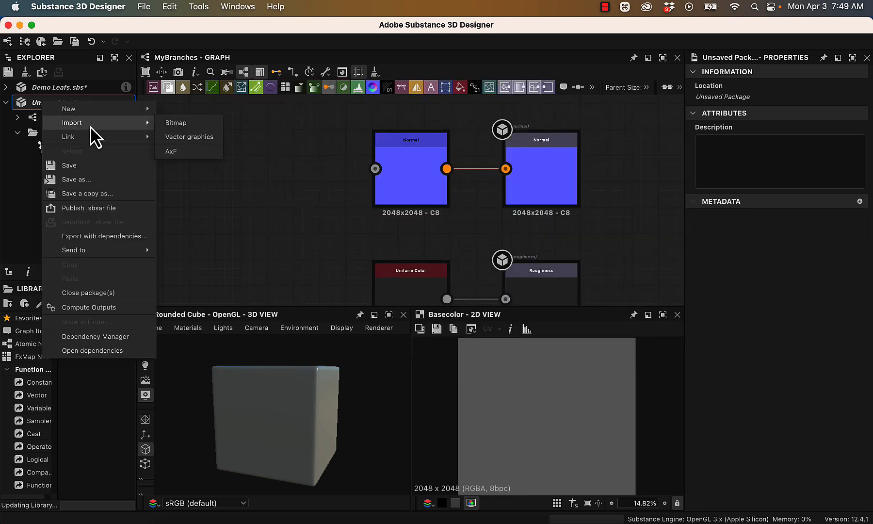
left_click(181, 124)
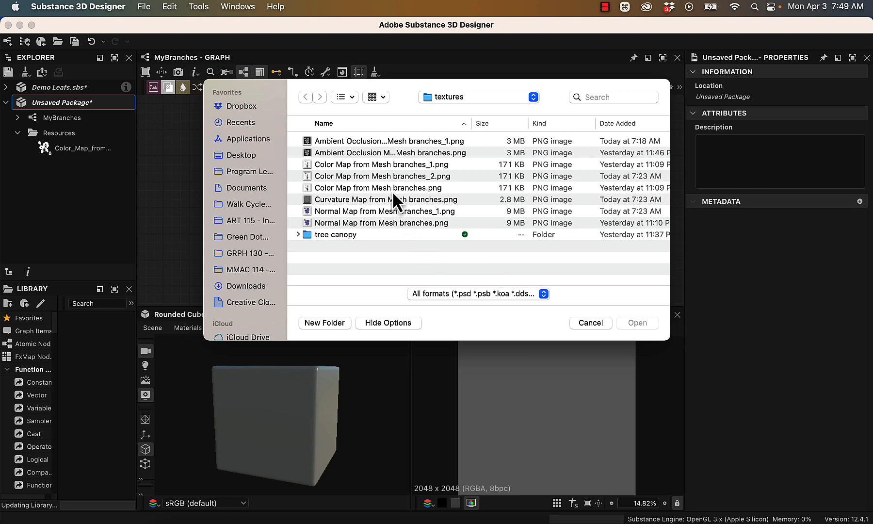
left_click(390, 150)
left_click(390, 150)
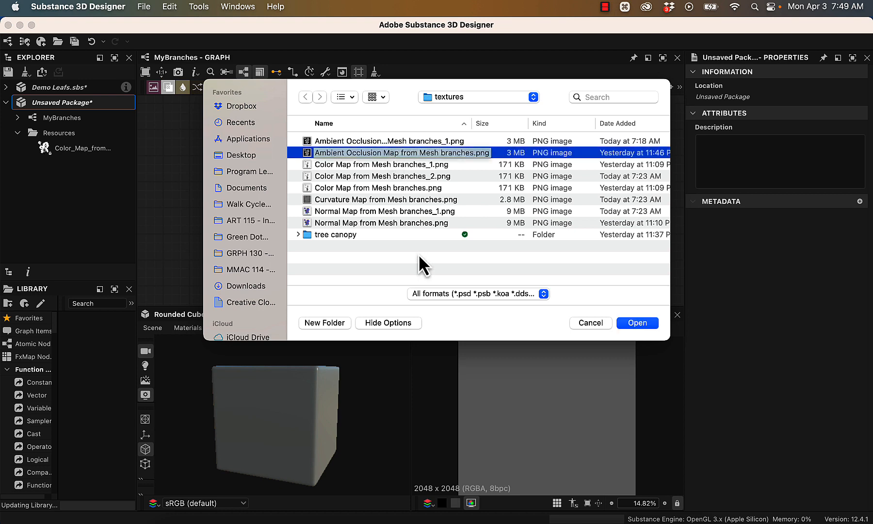
key("super")
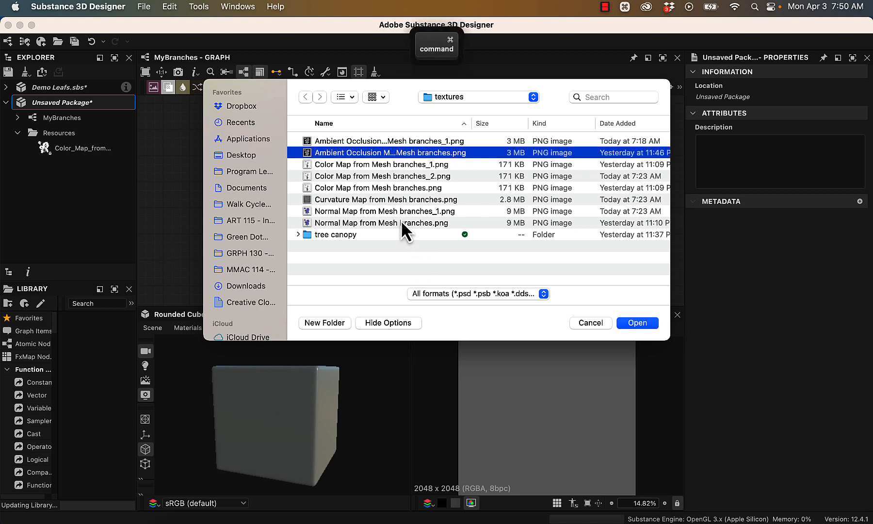
left_click(358, 222, "super")
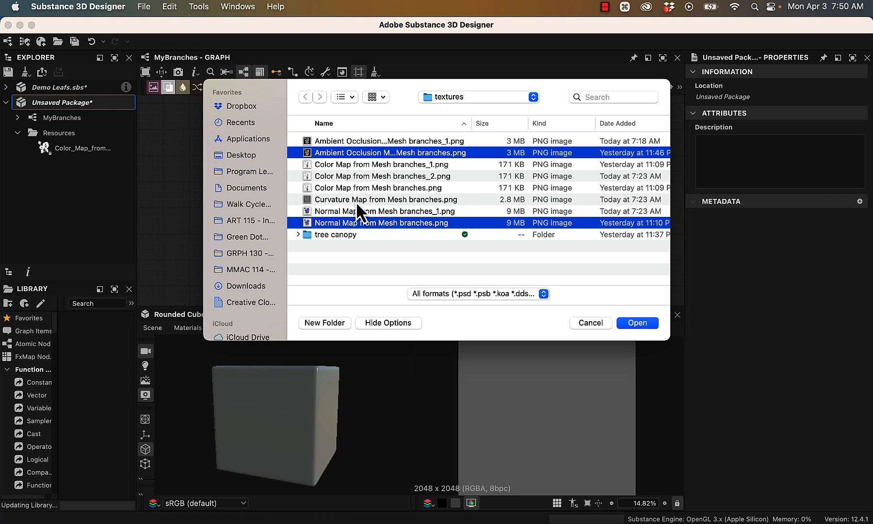
left_click(637, 323)
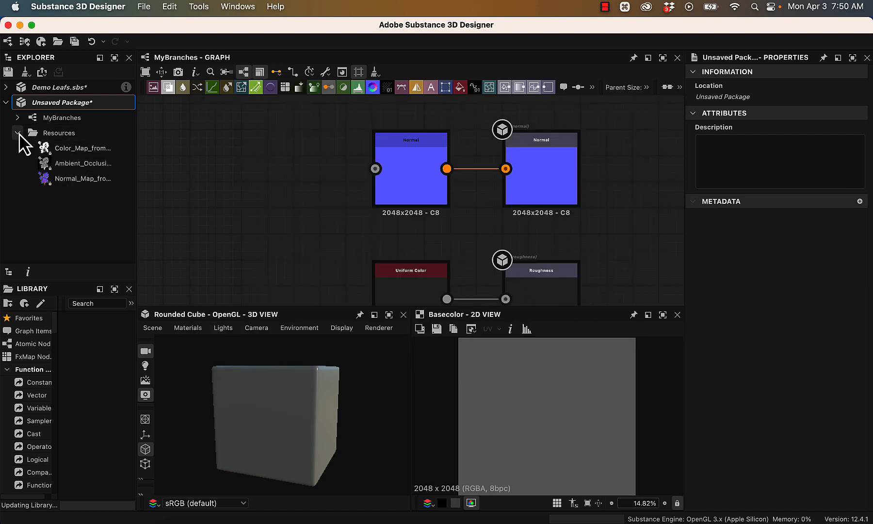
- Add the imported normal map to the graph, connect it to the Normal output node's input and check the relief on the rounded cube
left_click(53, 179)
left_click_drag(54, 178, 288, 165)
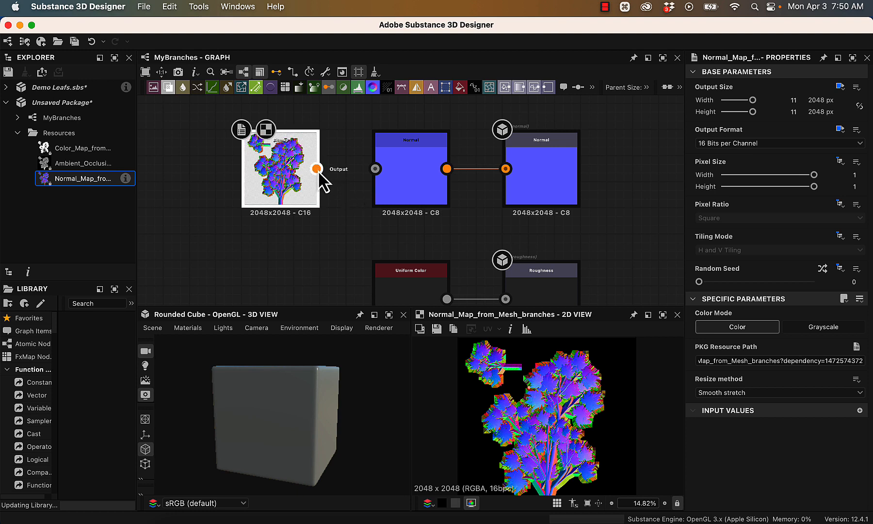
left_click_drag(316, 168, 506, 169)
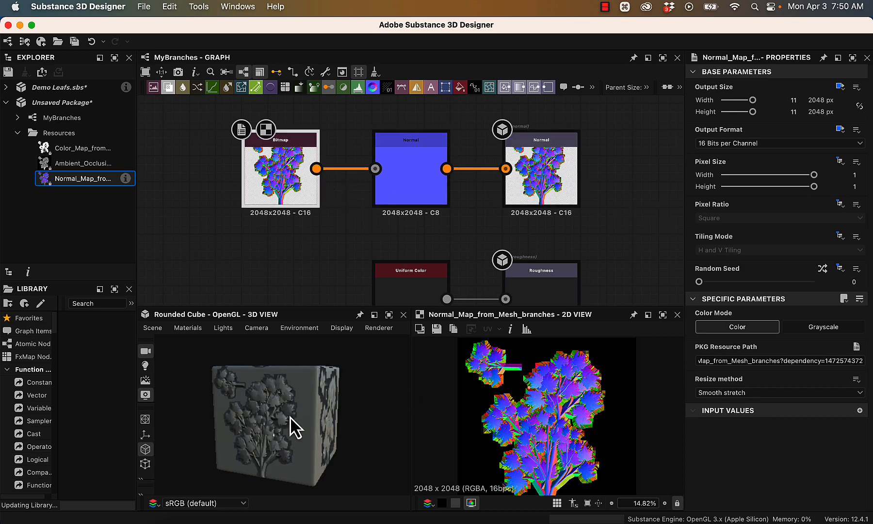
scroll(316, 409, "up", 5)
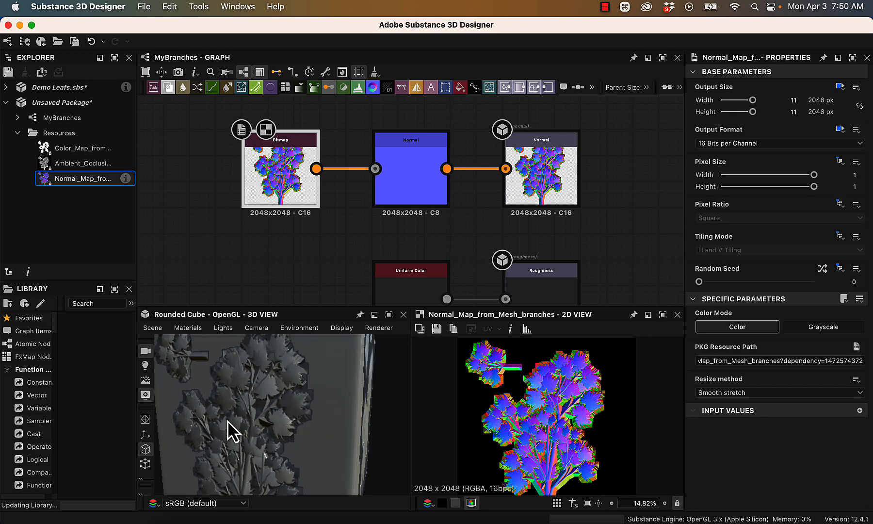
left_click_drag(397, 407, 255, 252, "alt")
left_click_drag(354, 376, 389, 410)
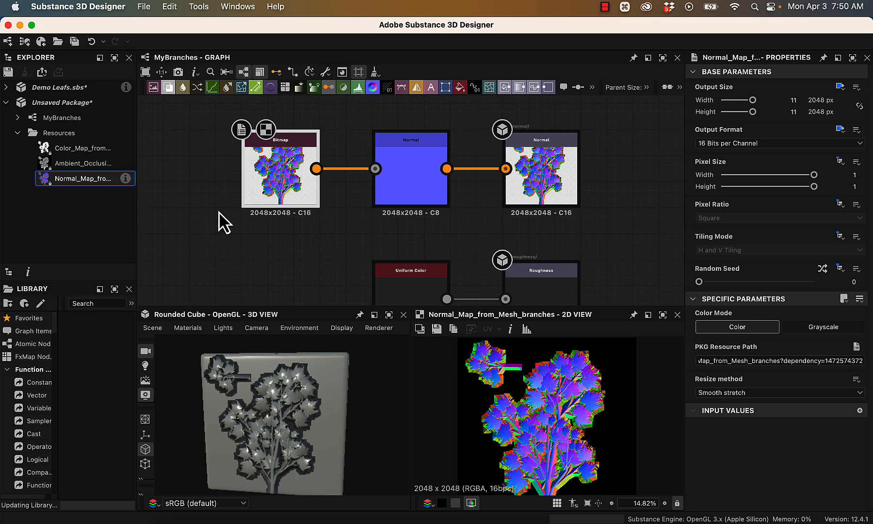
- Add the imported ambient occlusion map to the graph and connect it to the Ambient Occlusion output node's input
left_click_drag(335, 275, 321, 156, "alt")
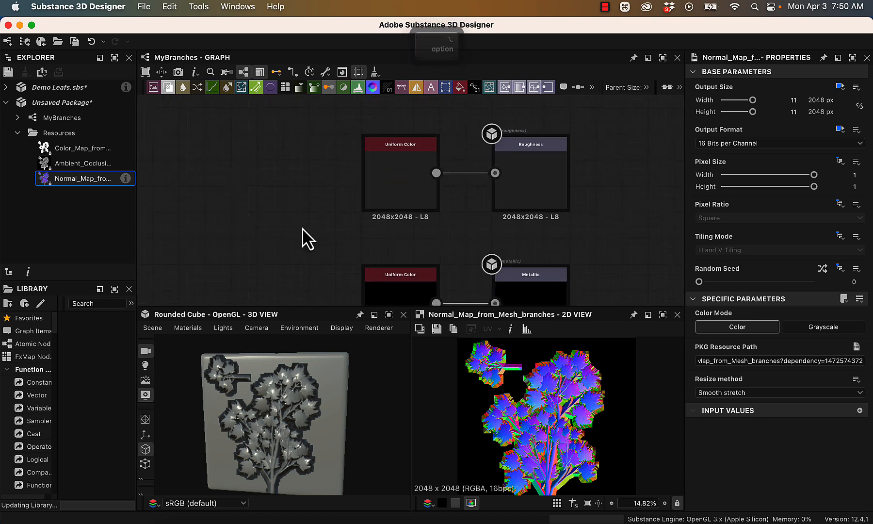
left_click_drag(302, 228, 313, 116, "alt")
left_click_drag(335, 276, 326, 148, "alt")
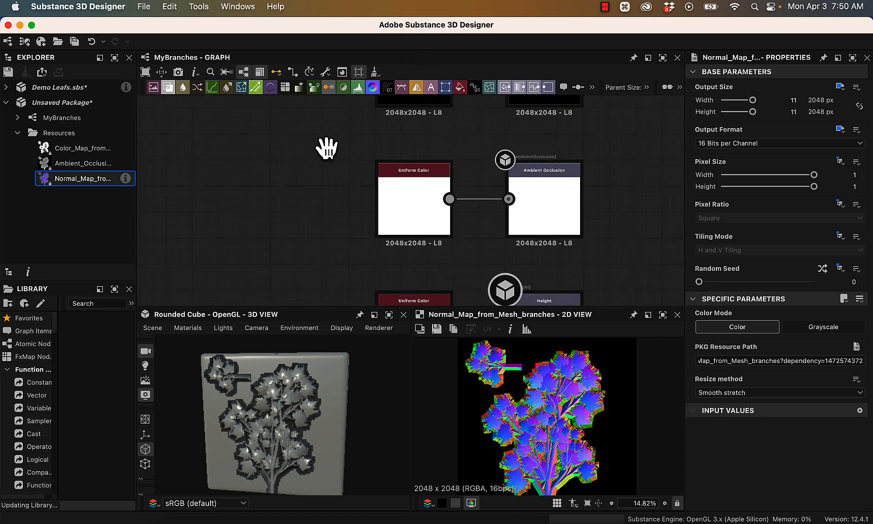
left_click(68, 164)
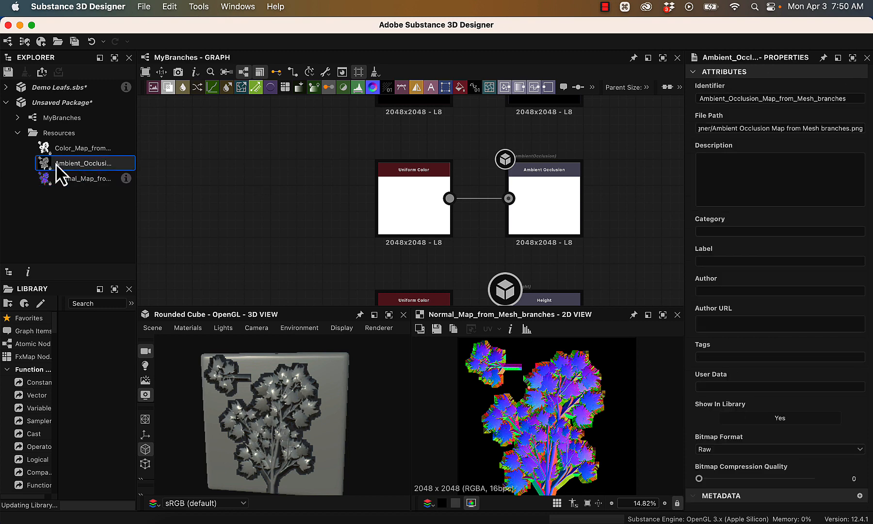
left_click_drag(56, 164, 298, 197)
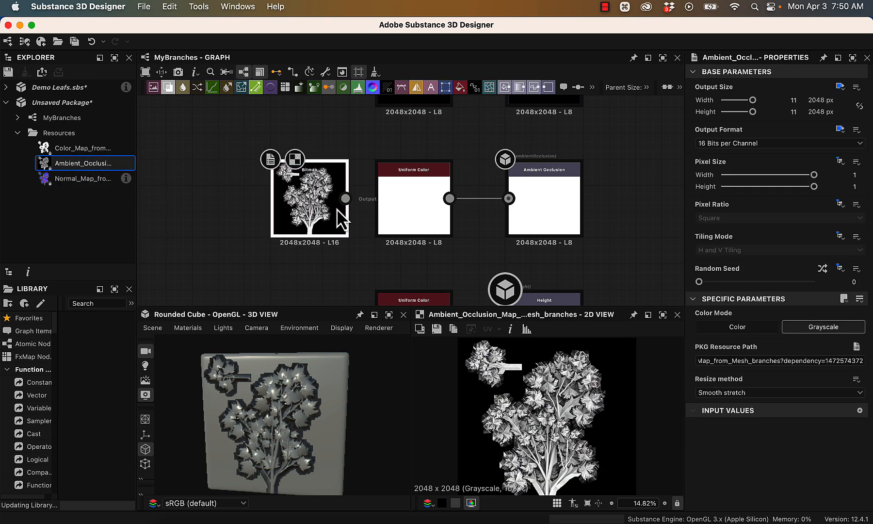
left_click_drag(345, 198, 521, 206)
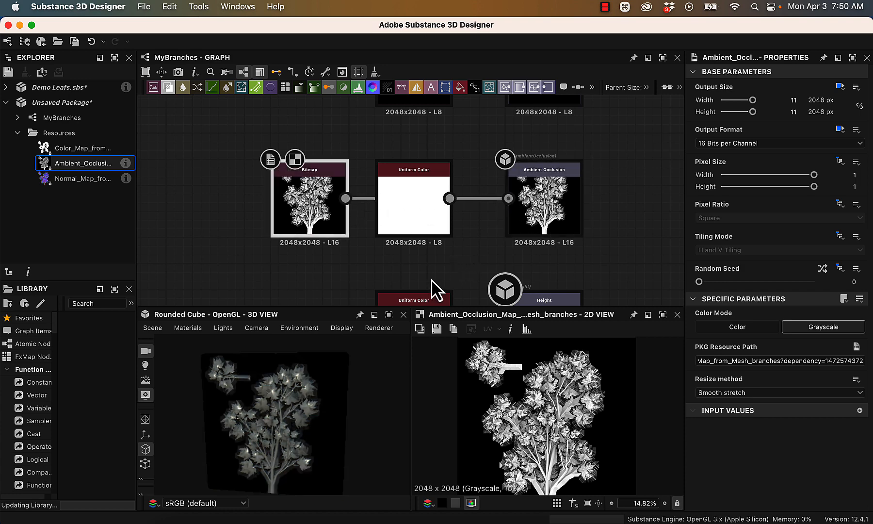
- Examine the branches and leaves up close on the rounded cube in the 3D view
left_click_drag(399, 422, 369, 409, "alt")
right_click_drag(369, 410, 649, 495, "alt")
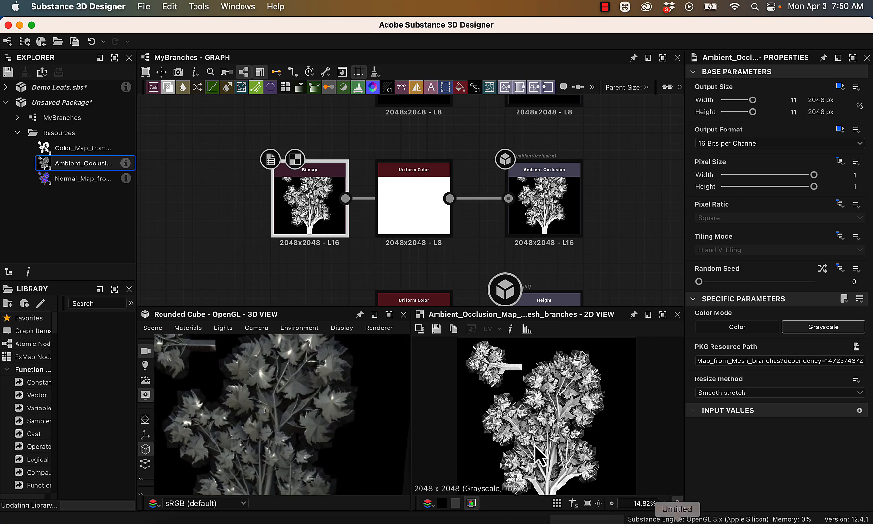
mouse_move(383, 422)
right_mouse_down("alt")
mouse_move(499, 473)
mouse_move(611, 502)
right_mouse_up("alt")
right_click_drag(339, 394, 480, 440, "alt")
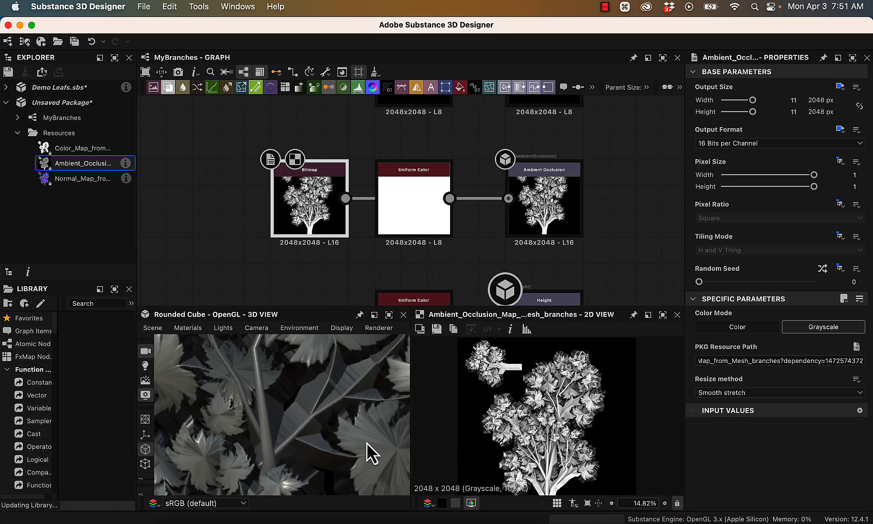
right_click_drag(373, 440, 321, 352, "alt")
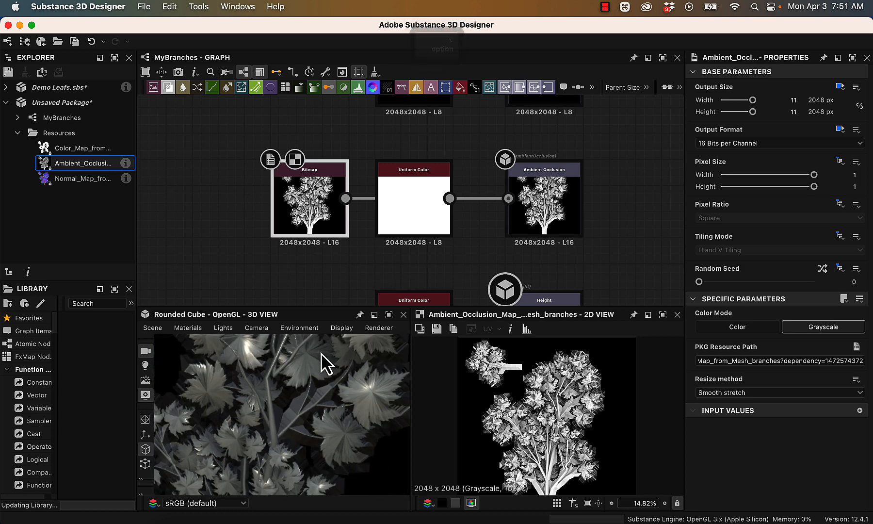
right_click_drag(324, 409, 247, 354, "alt")
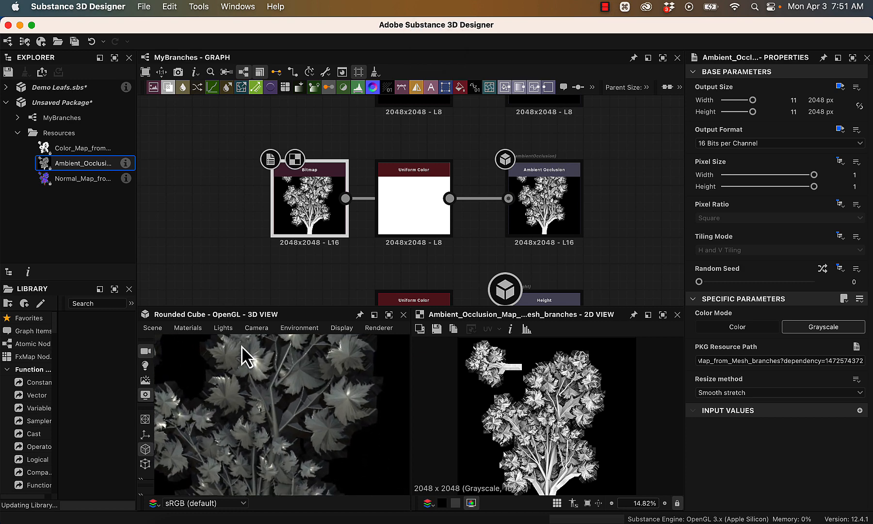
right_click_drag(312, 415, 266, 341, "alt")
- Review the graph's output rows from Ambient Occlusion and Height up to Normal and Base Color
right_click_drag(247, 259, 243, 189, "alt")
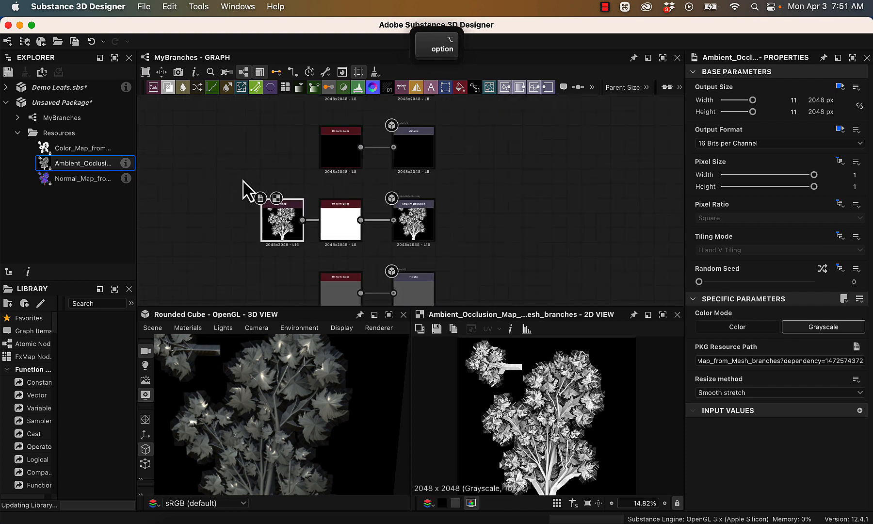
middle_click_drag(243, 188, 327, 315, "alt")
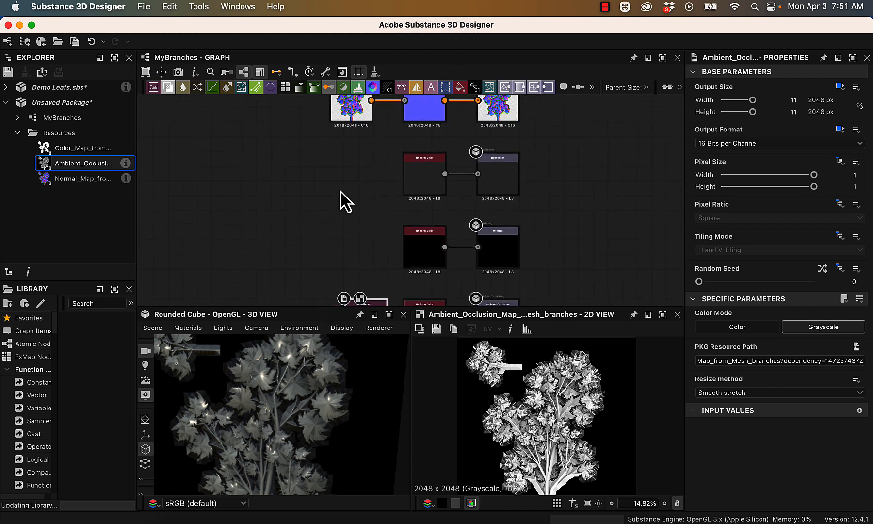
middle_click_drag(341, 208, 307, 63)
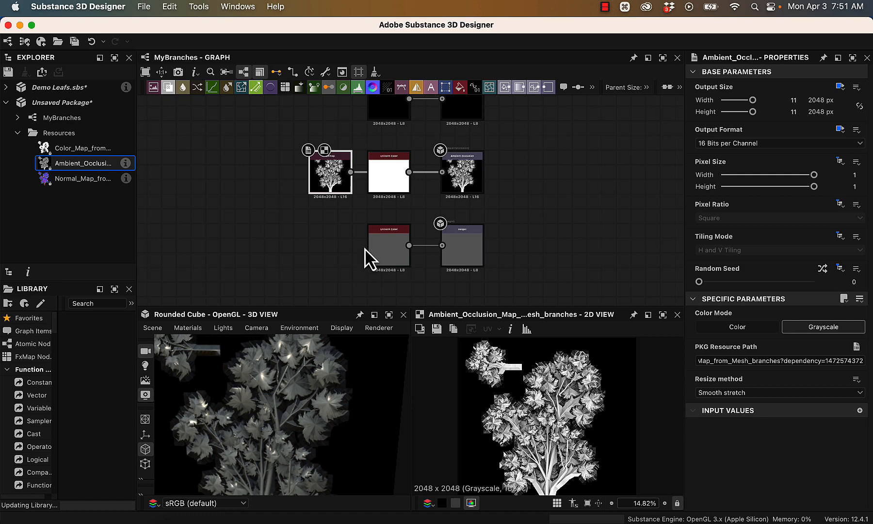
middle_click_drag(362, 230, 447, 347, "alt")
middle_click_drag(401, 221, 316, 260)
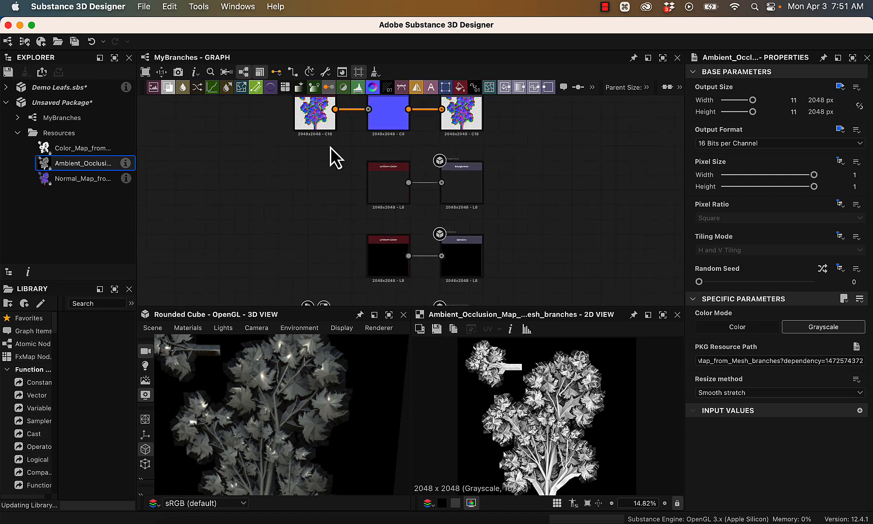
middle_click_drag(242, 160, 253, 247)
middle_click_drag(277, 119, 287, 206)
middle_click_drag(370, 200, 397, 143)
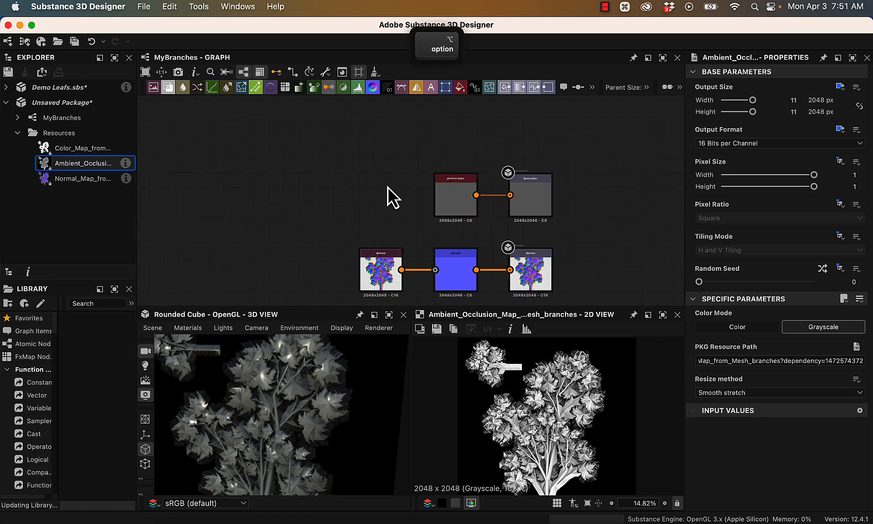
- Add the imported color map to the graph in the Base Color row, before the Uniform Color node
right_click_drag(387, 186, 499, 275, "alt")
middle_click_drag(468, 255, 379, 234)
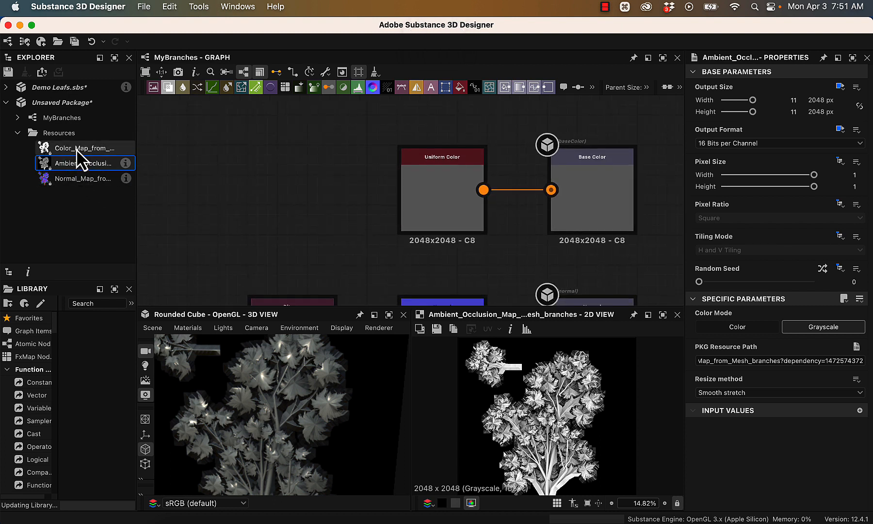
left_click_drag(76, 148, 196, 201)
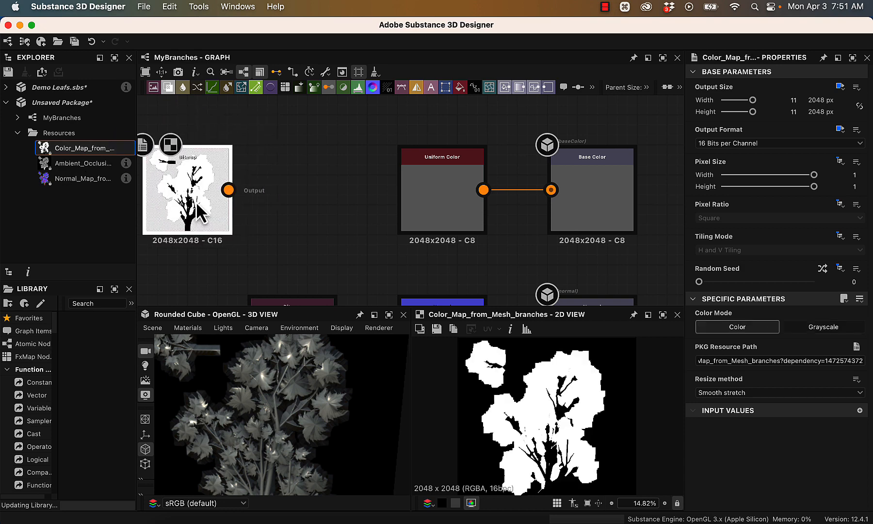
- Try a dark red output color (R 85, G 0, B 51) on the Uniform Color node and check it on the branches
left_click(423, 184)
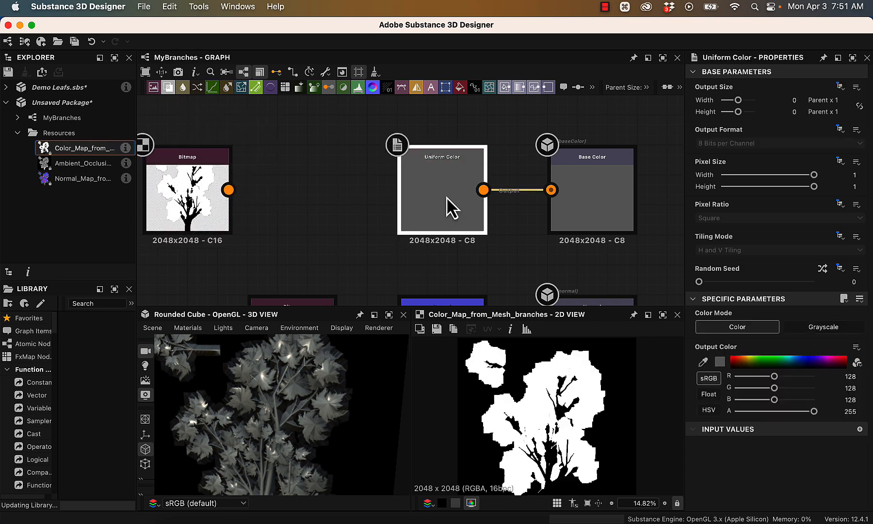
left_click(839, 363)
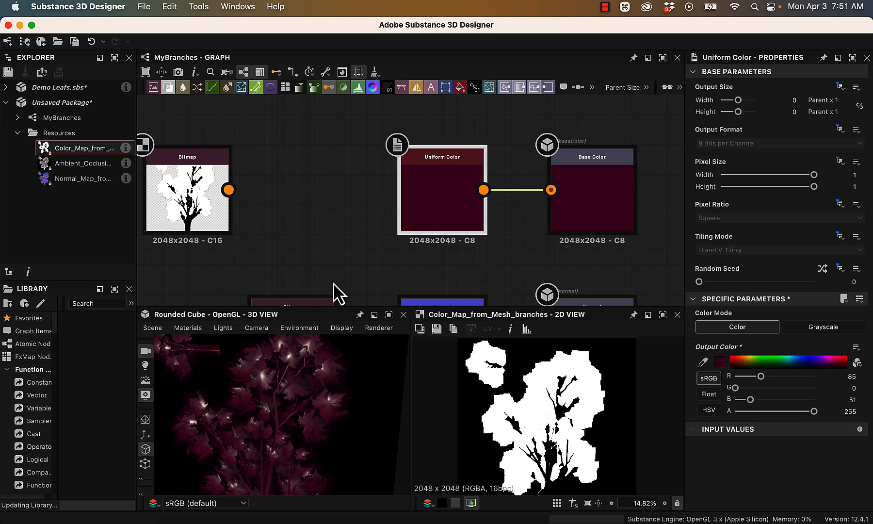
left_click_drag(386, 461, 376, 399, "alt")
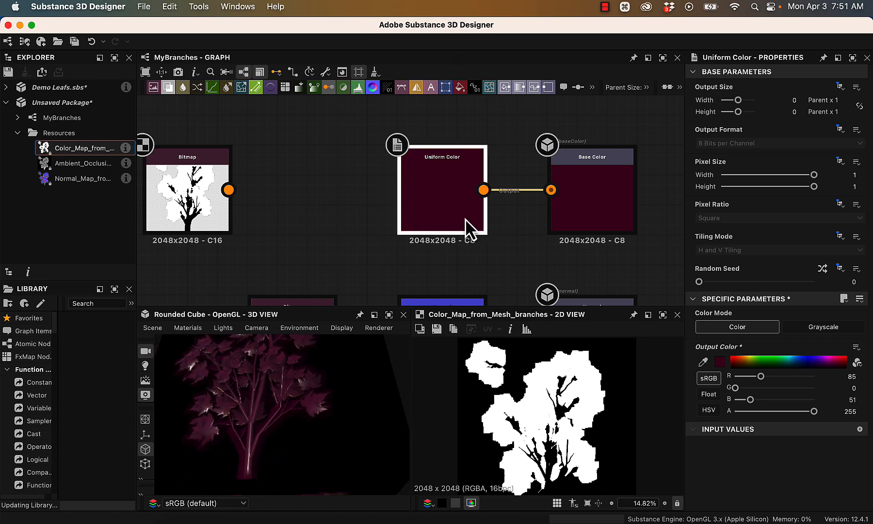
- Delete the Uniform Color node and move the color map's bitmap node farther from the Base Color output to make room
key("Delete")
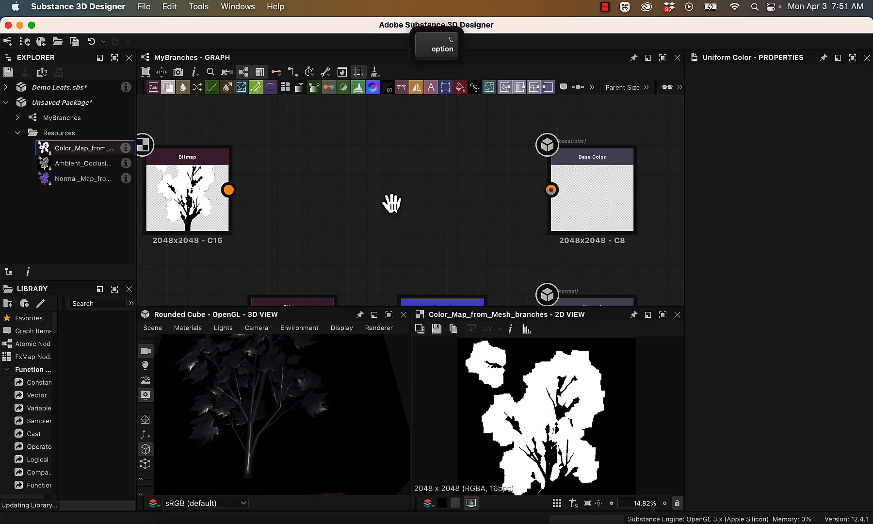
left_click_drag(391, 202, 503, 201, "alt")
left_click(295, 198)
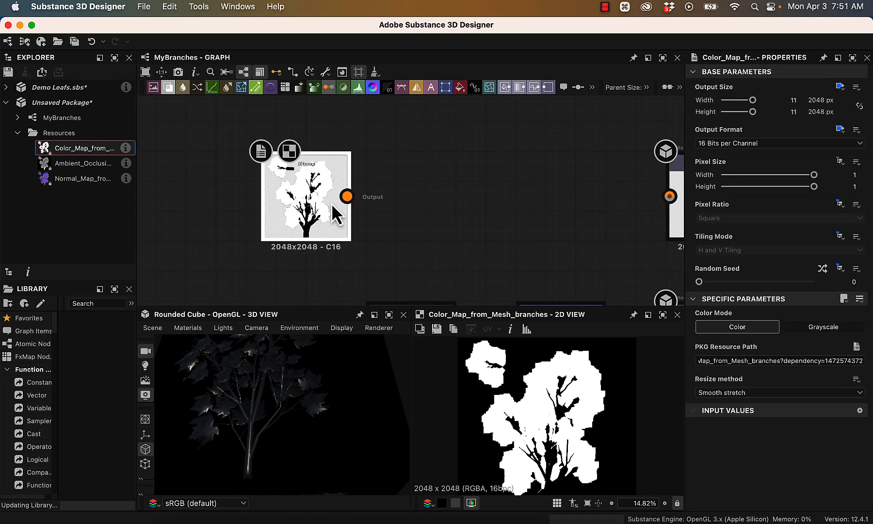
left_click_drag(334, 214, 213, 203, "alt")
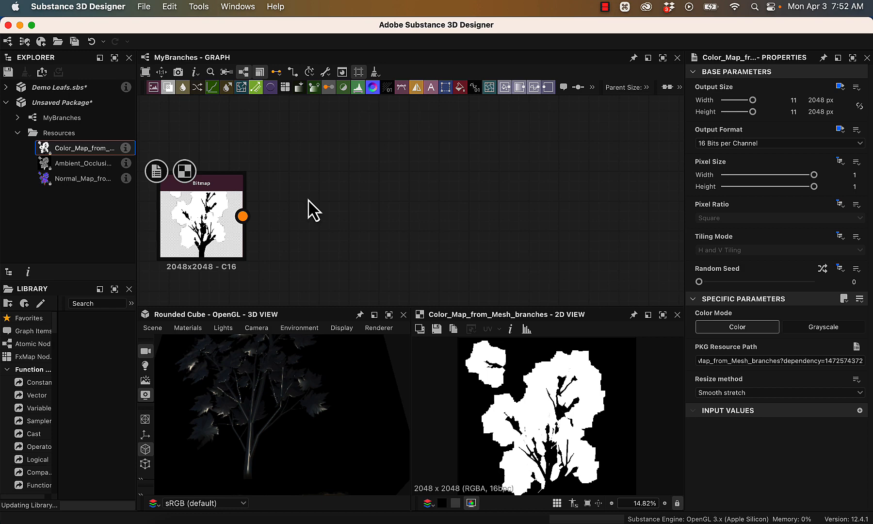
- Add a Levels node beside the color map's bitmap node and connect the bitmap to its input
key("space")
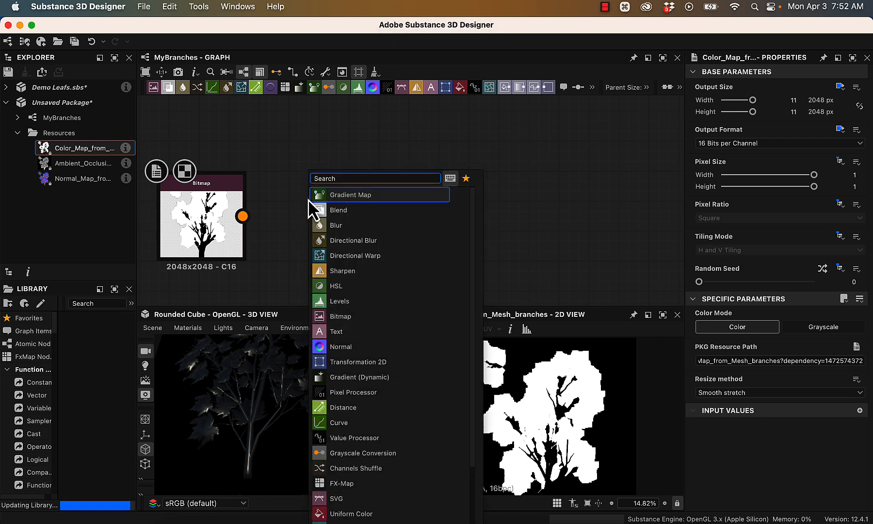
type("level")
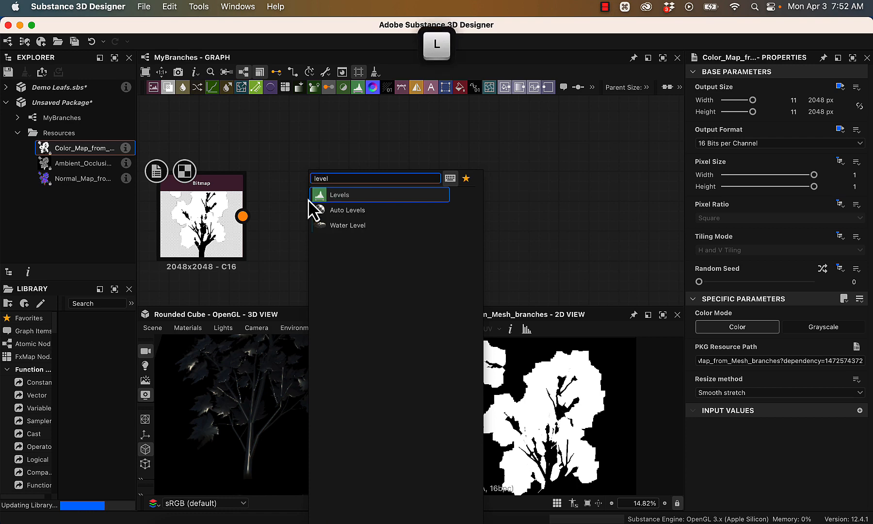
key("Return")
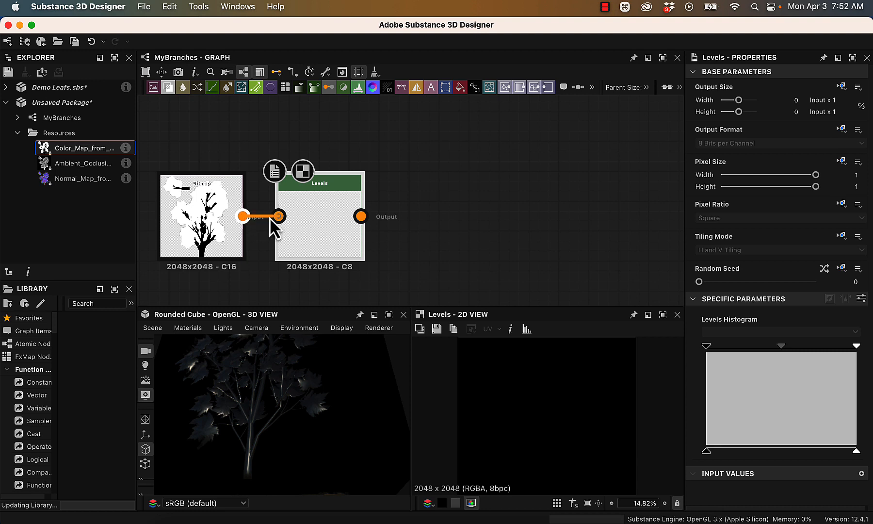
left_click_drag(269, 218, 277, 216)
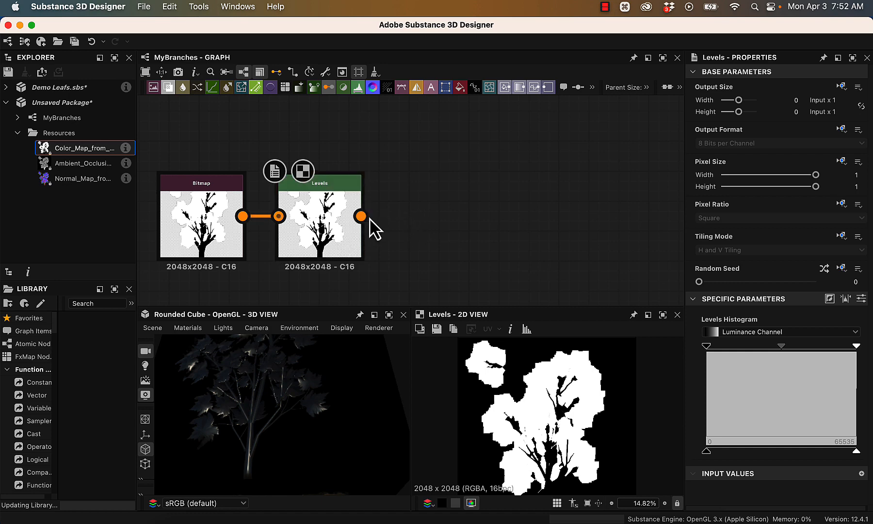
- Add a Grayscale Conversion node after the Levels node
key("space")
key("space")
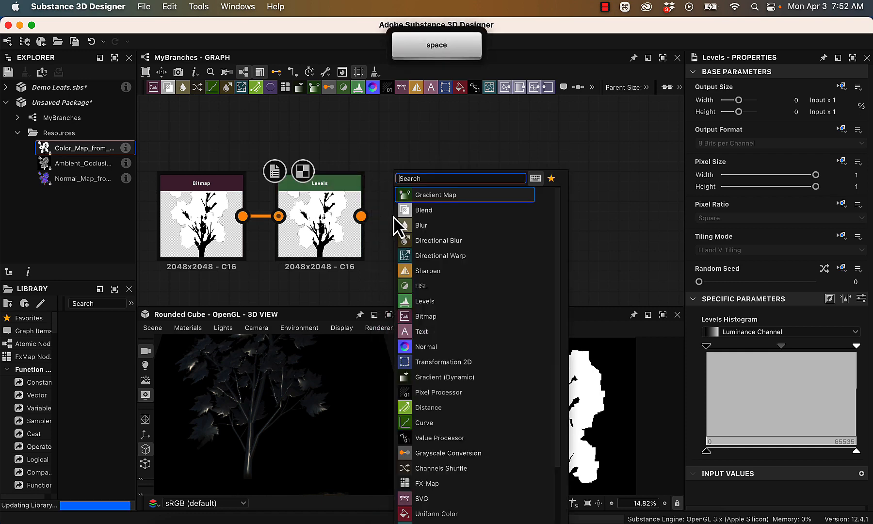
type("gra")
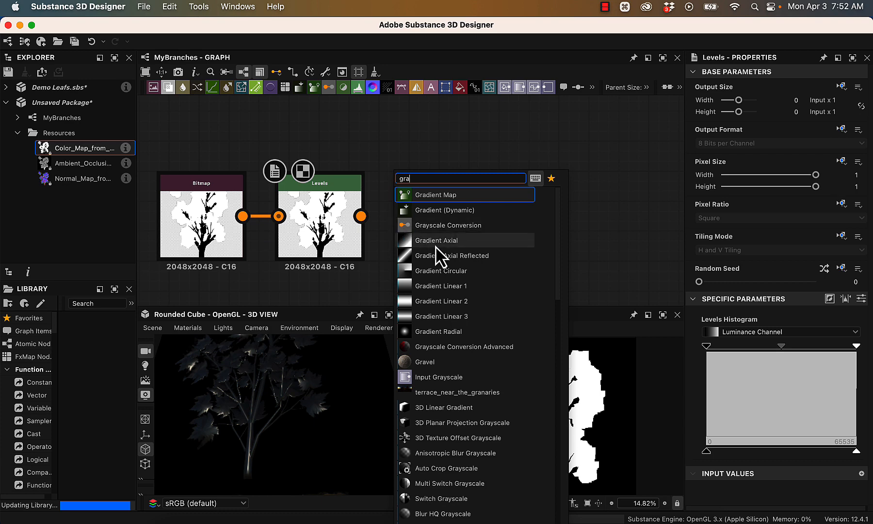
type("y")
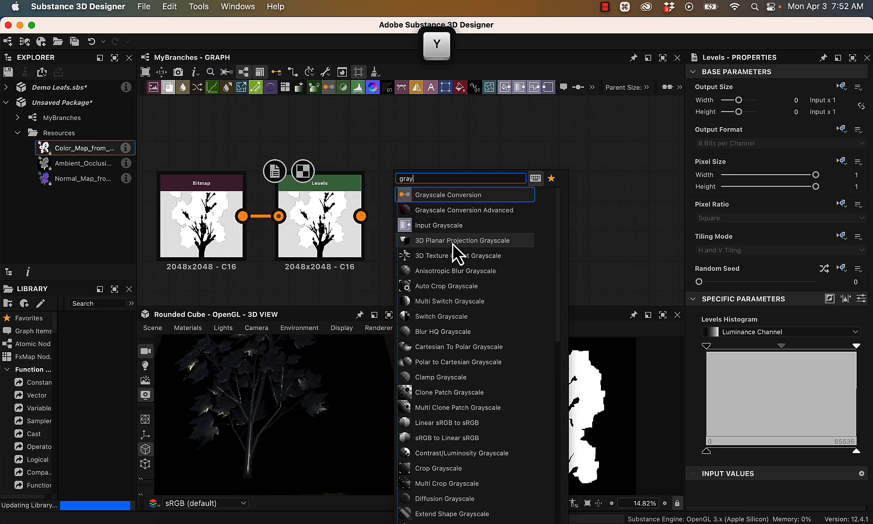
left_click(452, 195)
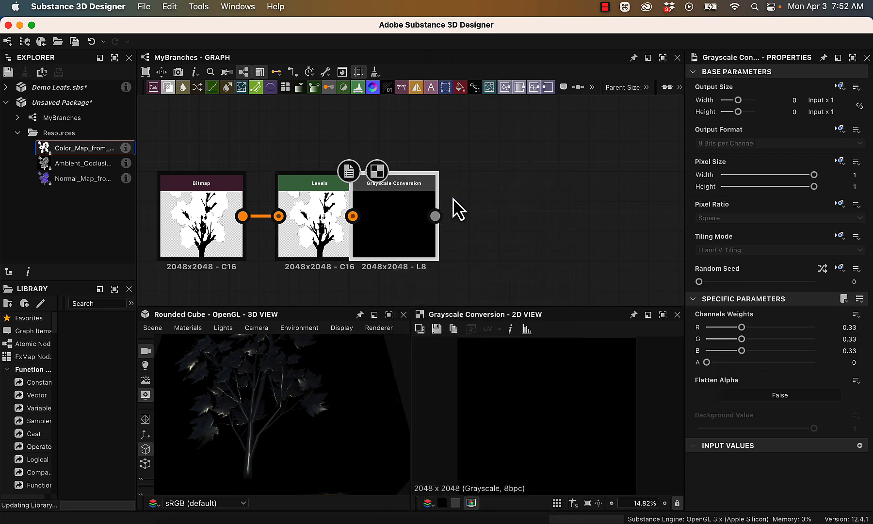
- Invert the color map in the Levels node by swapping its black and white output levels
left_click(341, 228)
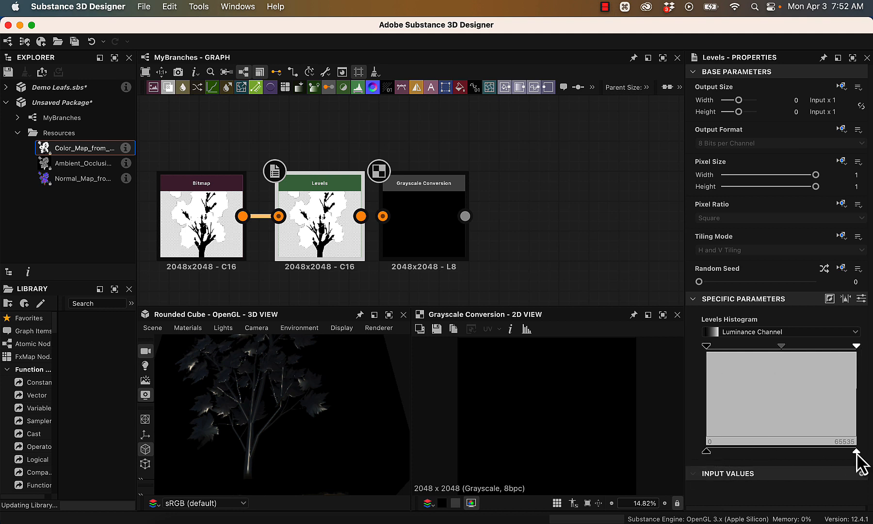
left_click_drag(856, 451, 790, 451)
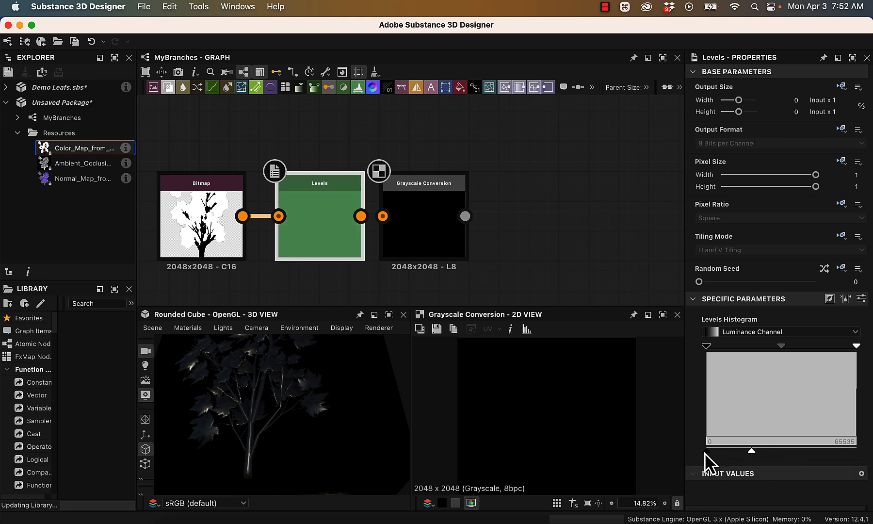
left_click_drag(705, 452, 857, 456)
left_click_drag(751, 451, 710, 452)
- Connect the Levels output to the Grayscale Conversion input and space the two nodes slightly farther apart
mouse_move(382, 217)
left_mouse_down()
mouse_move(359, 215)
mouse_move(383, 219)
left_mouse_up()
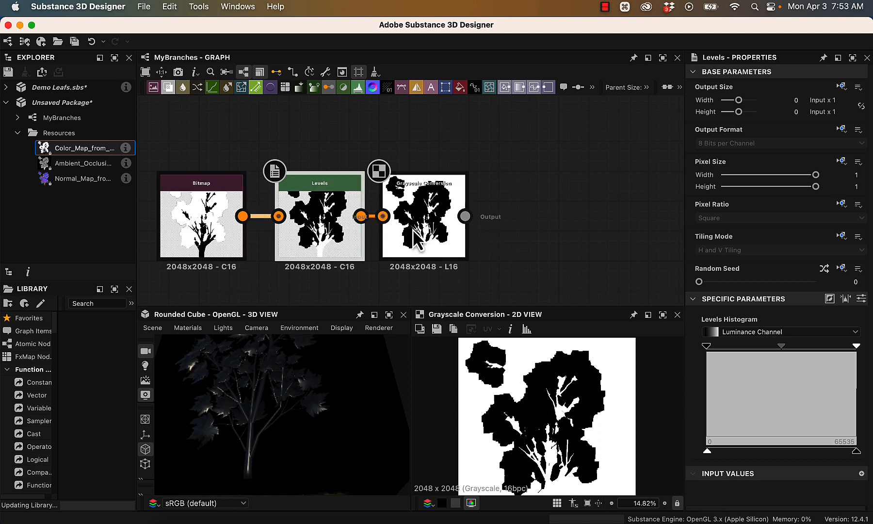
right_click_drag(553, 211, 523, 166, "alt")
middle_click_drag(532, 196, 392, 184, "alt")
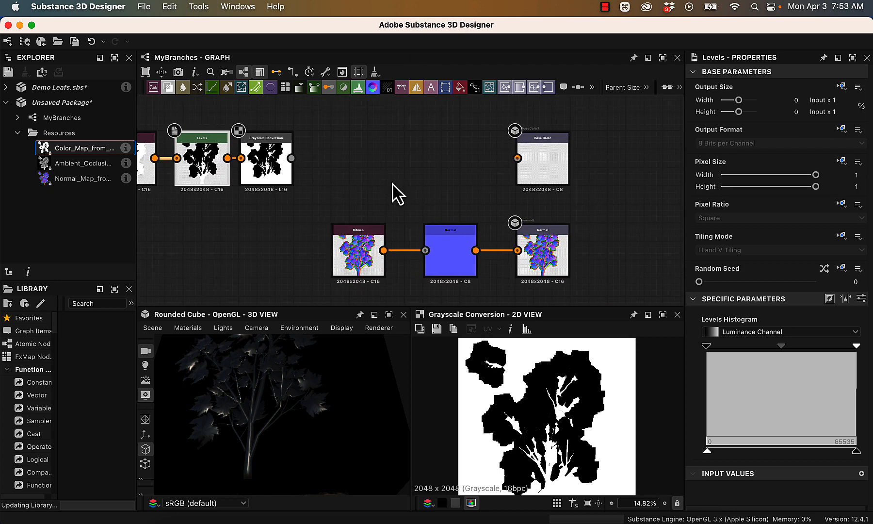
left_click_drag(277, 168, 285, 168)
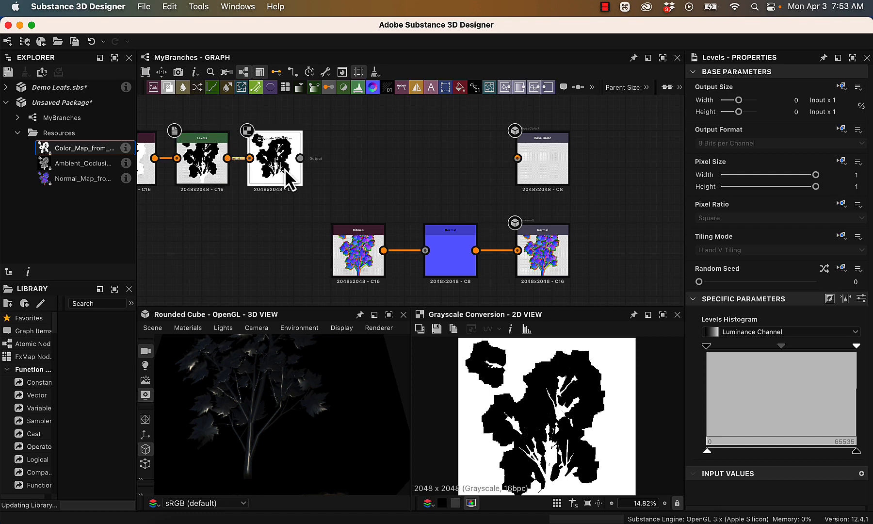
left_click(147, 171)
left_click(185, 177)
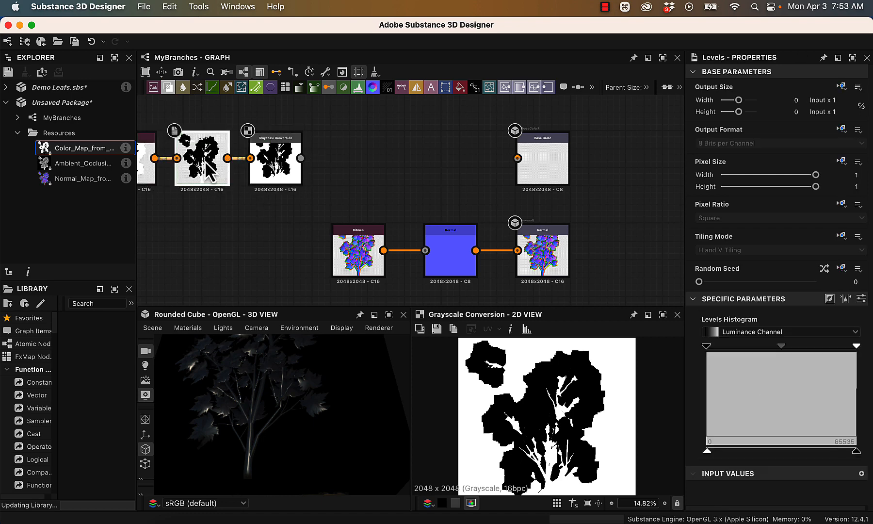
- Add a Gradient Map node and connect it between the Grayscale Conversion node and the Base Color output
scroll(188, 145, "up", 2)
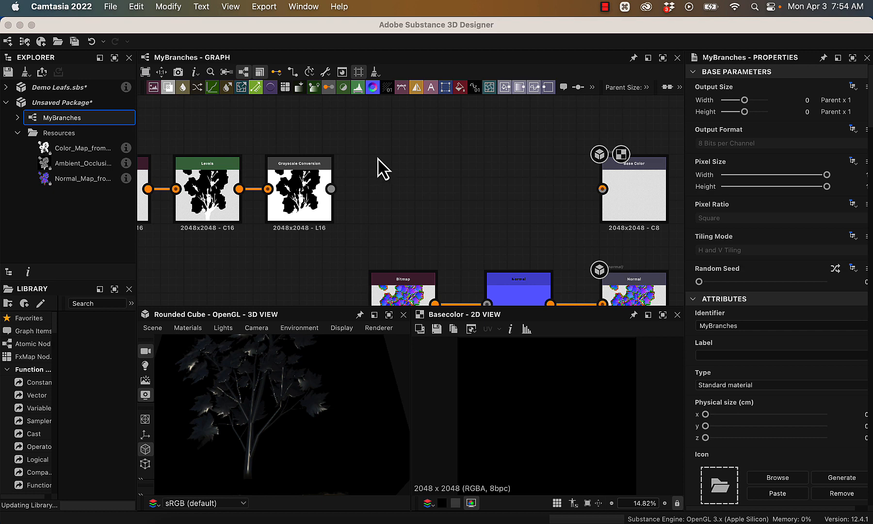
left_click(363, 183)
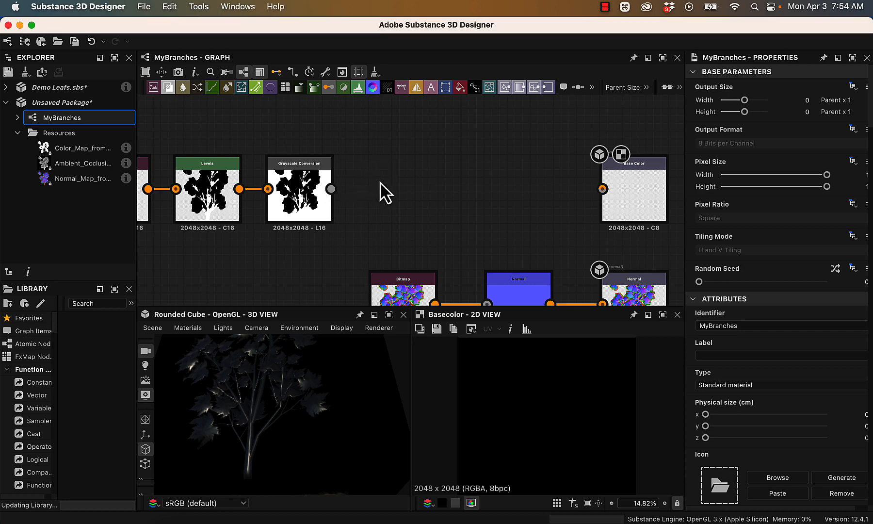
left_click_drag(356, 392, 362, 460, "alt")
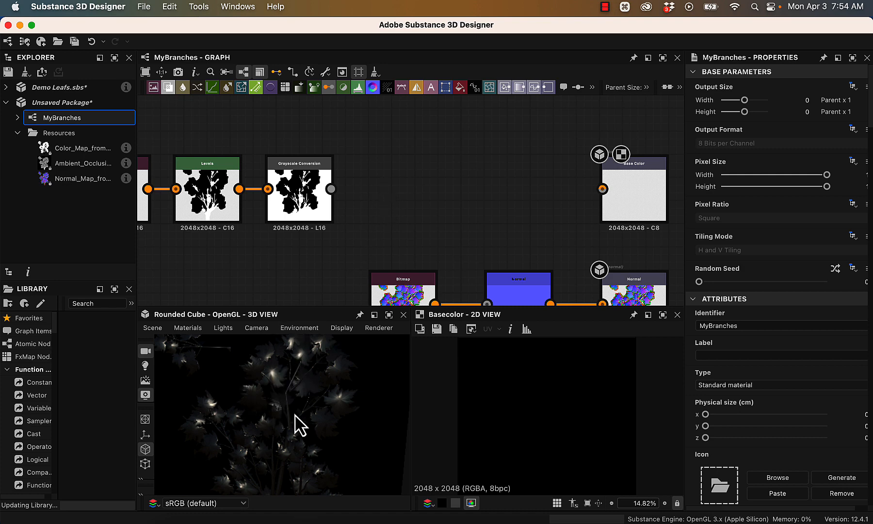
key("space")
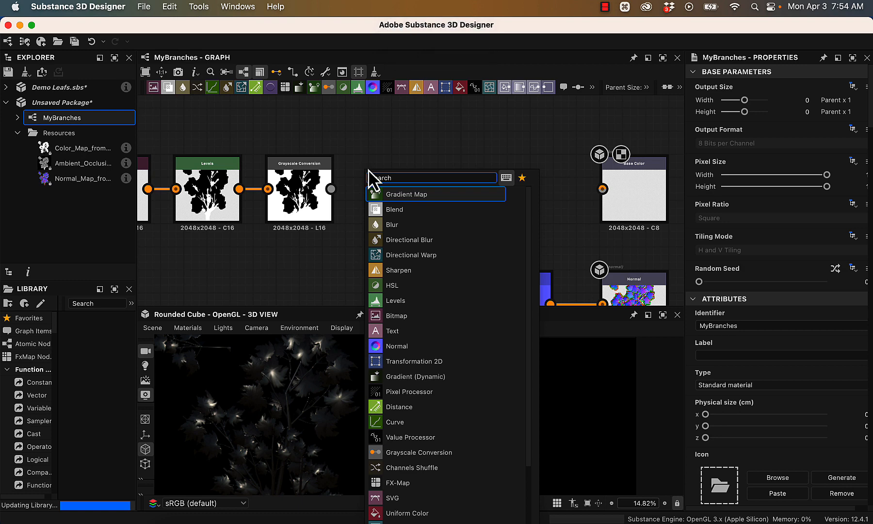
type("gr")
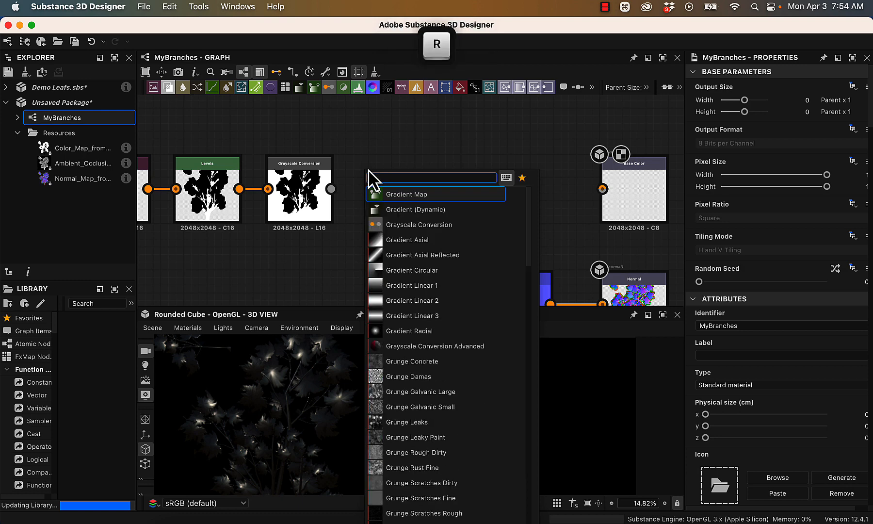
left_click(434, 195)
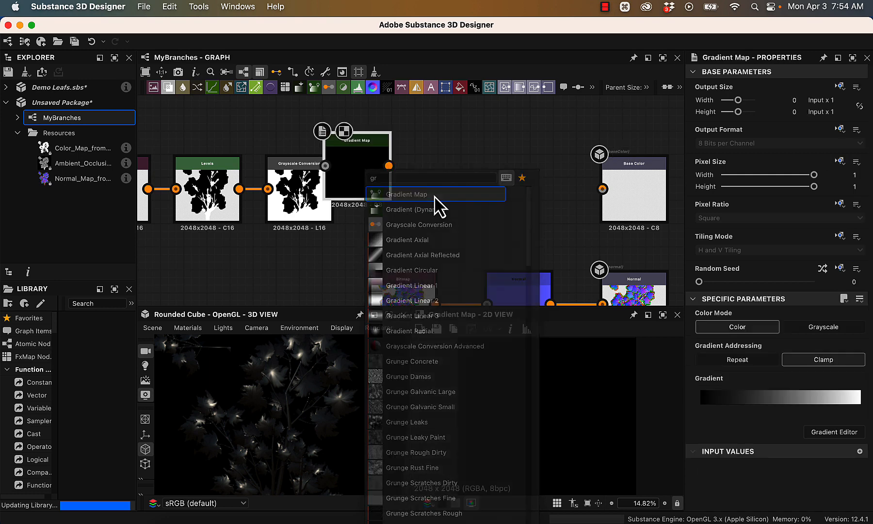
left_click_drag(382, 175, 427, 202)
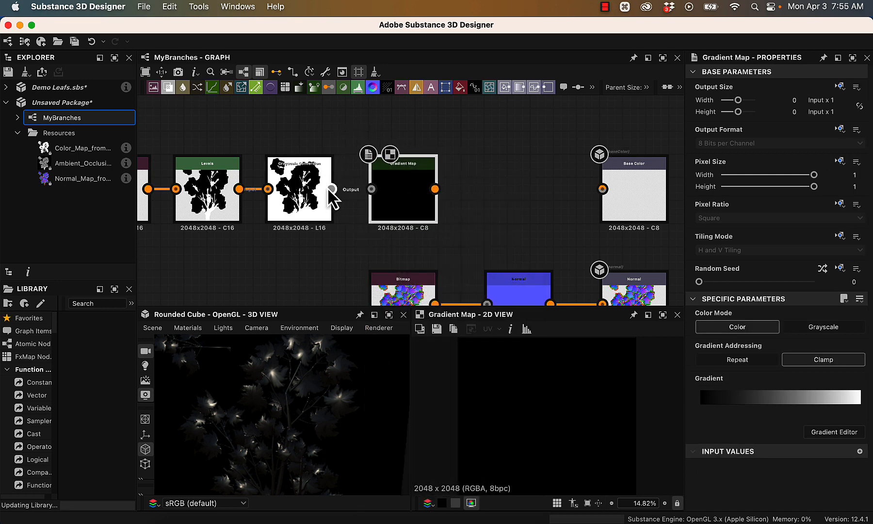
left_click_drag(331, 189, 371, 189)
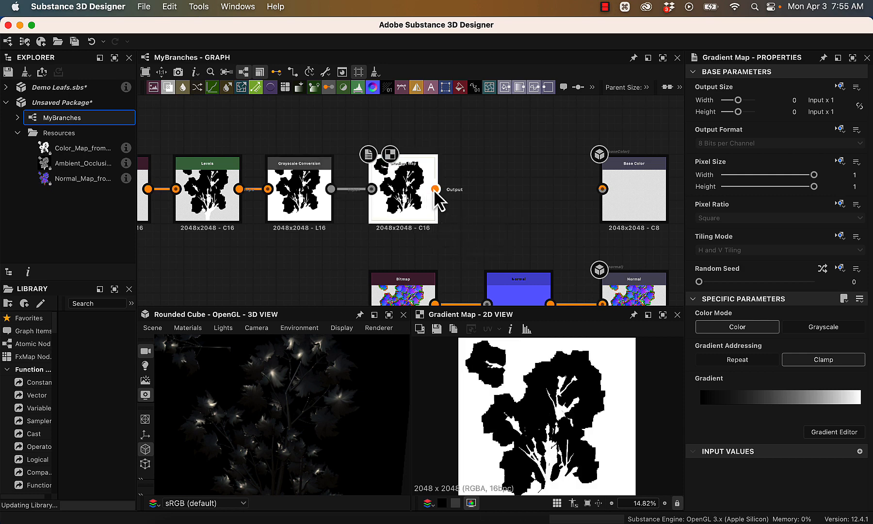
left_click_drag(434, 189, 604, 190)
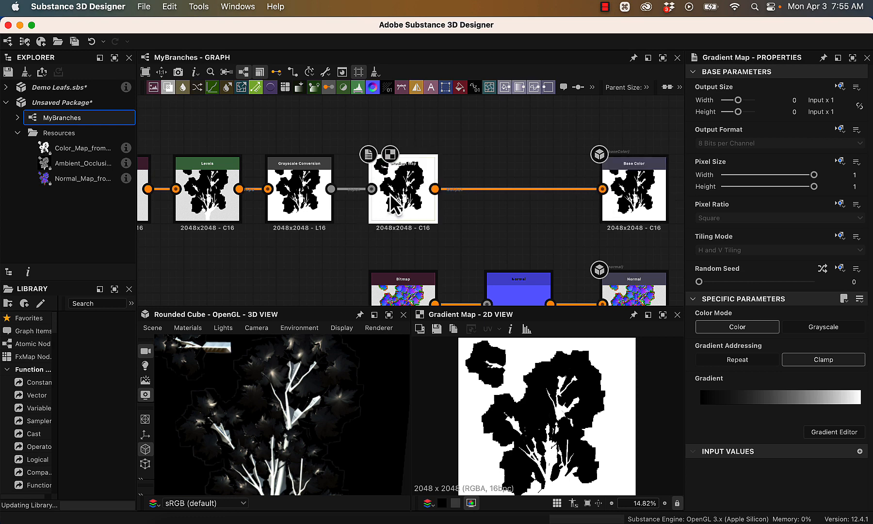
- Review the Gradient Map node's link to Base Color and its specific parameters
scroll(394, 204, "up", 5)
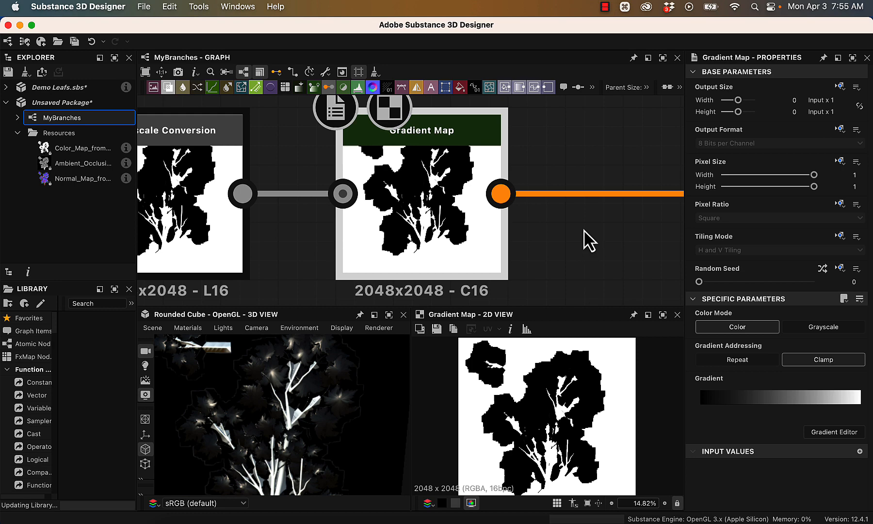
scroll(588, 250, "down", 3)
middle_click_drag(600, 241, 359, 227)
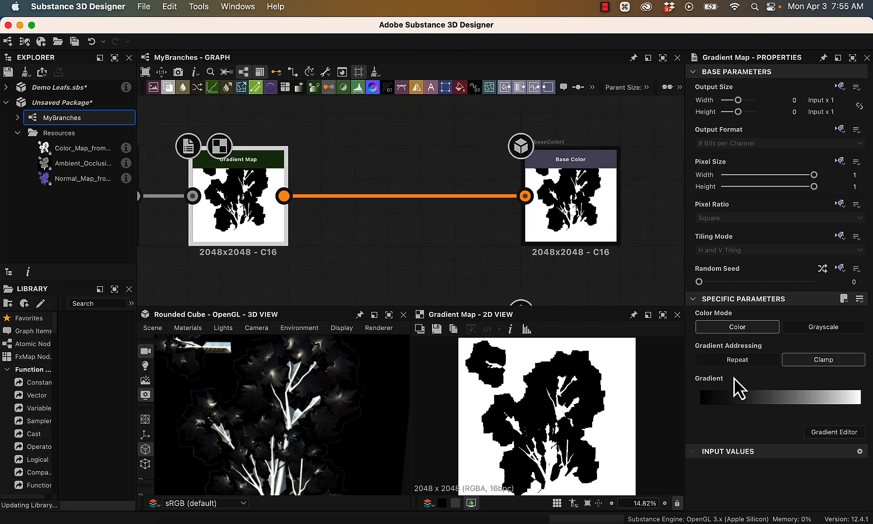
left_click(781, 298)
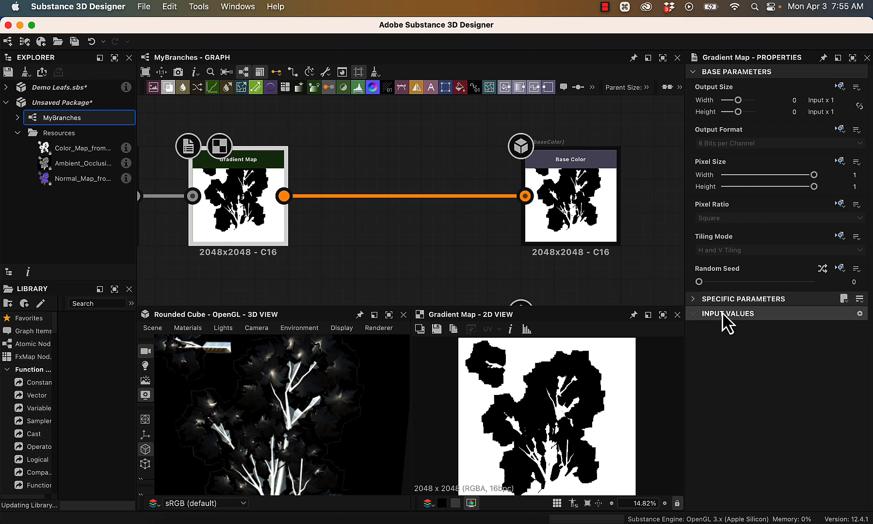
left_click(692, 300)
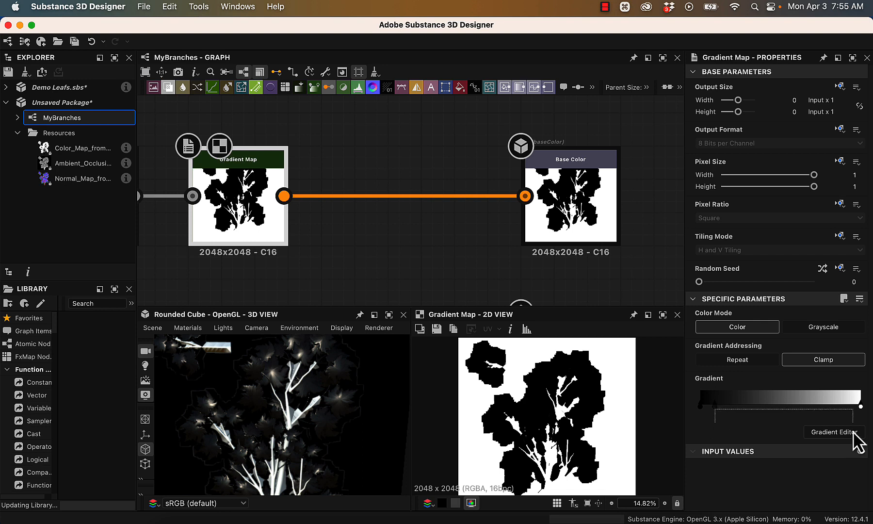
- Open the Gradient Map's gradient for editing and try red #cf1717 on its white end key
left_click_drag(714, 409, 737, 413)
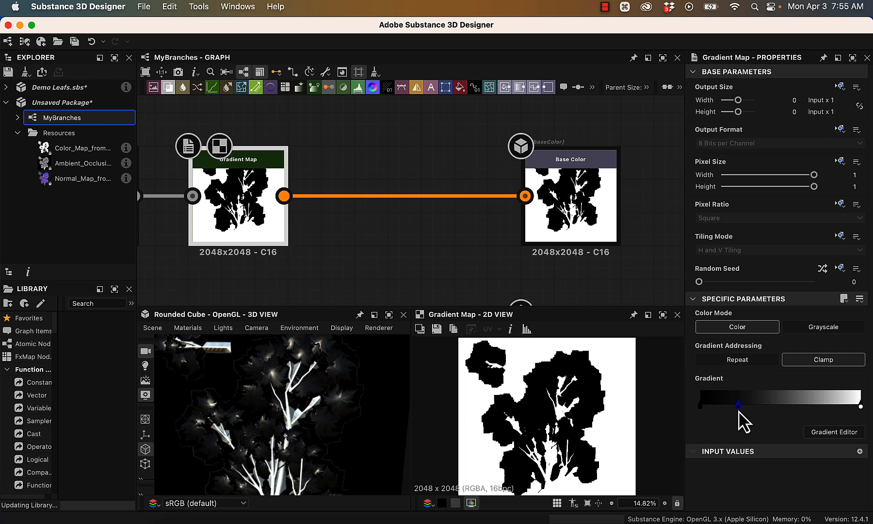
double_click(861, 405)
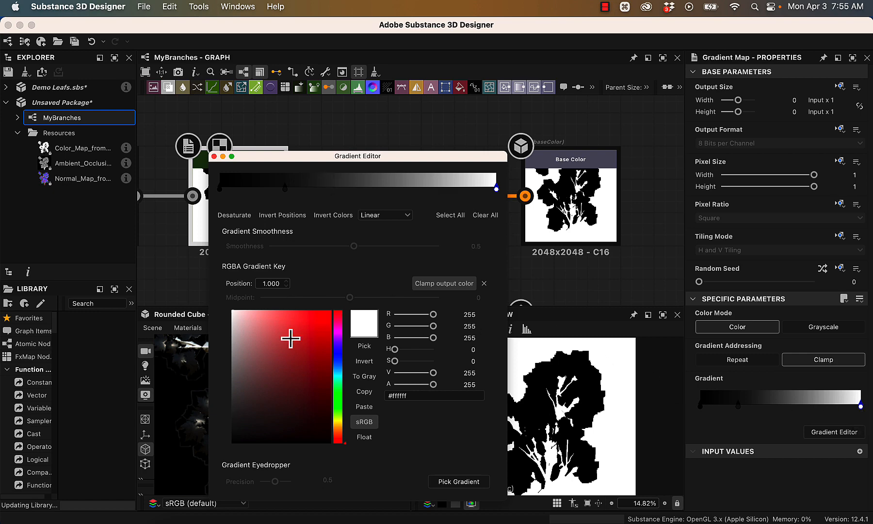
left_click_drag(341, 156, 394, 92)
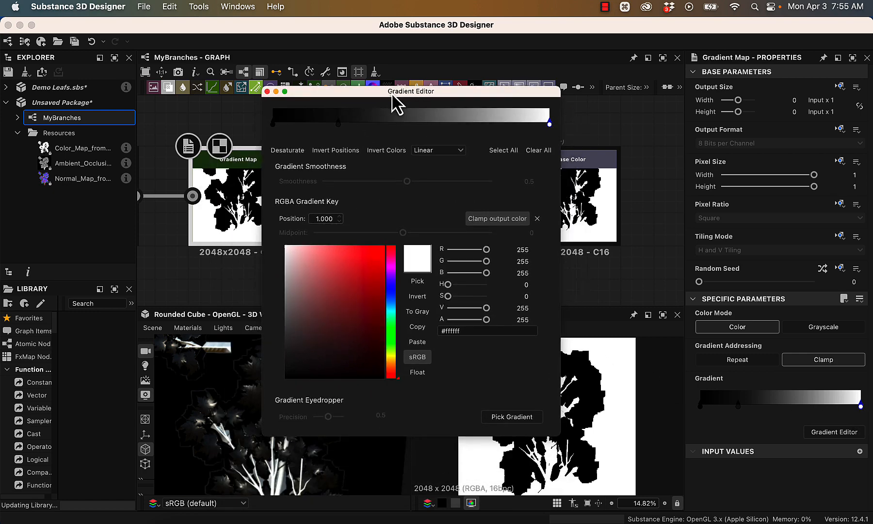
left_click(373, 269)
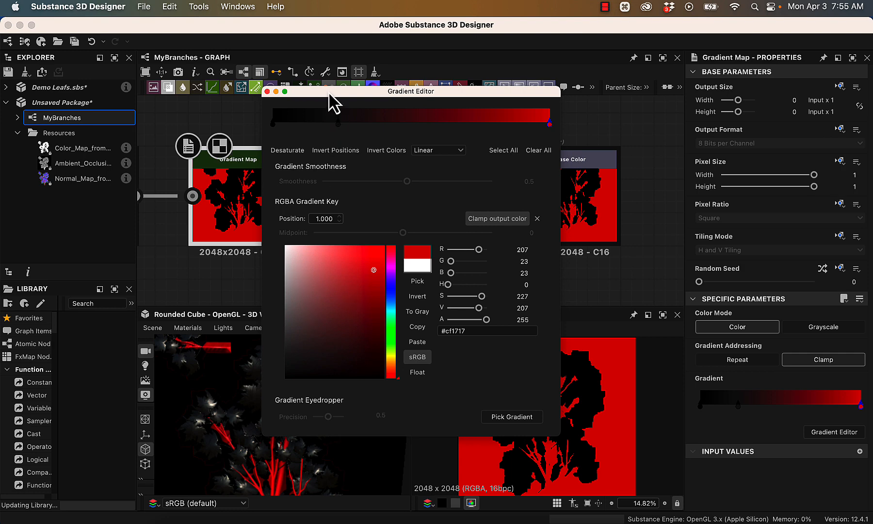
left_click_drag(334, 101, 421, 119)
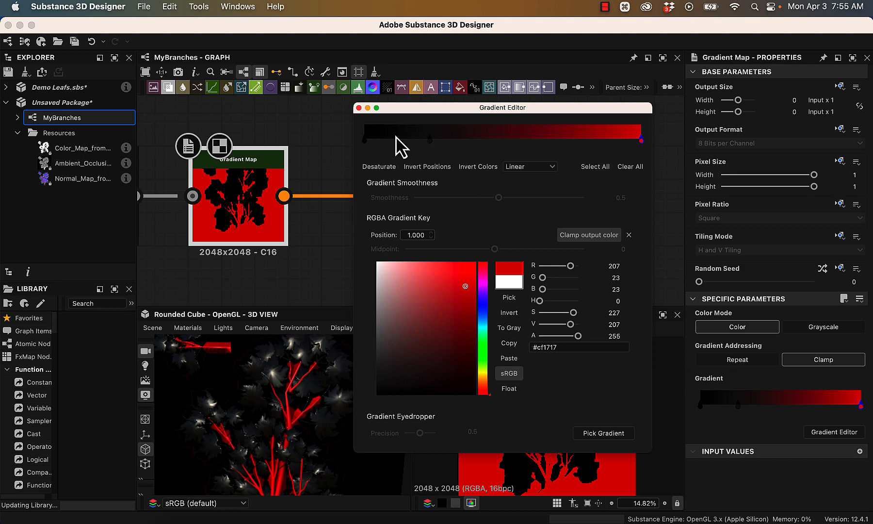
left_click(365, 140)
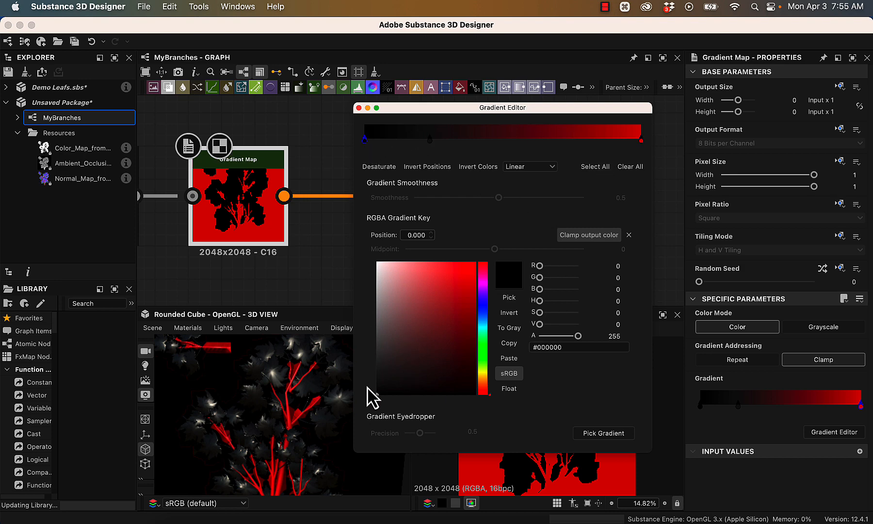
left_click(641, 140)
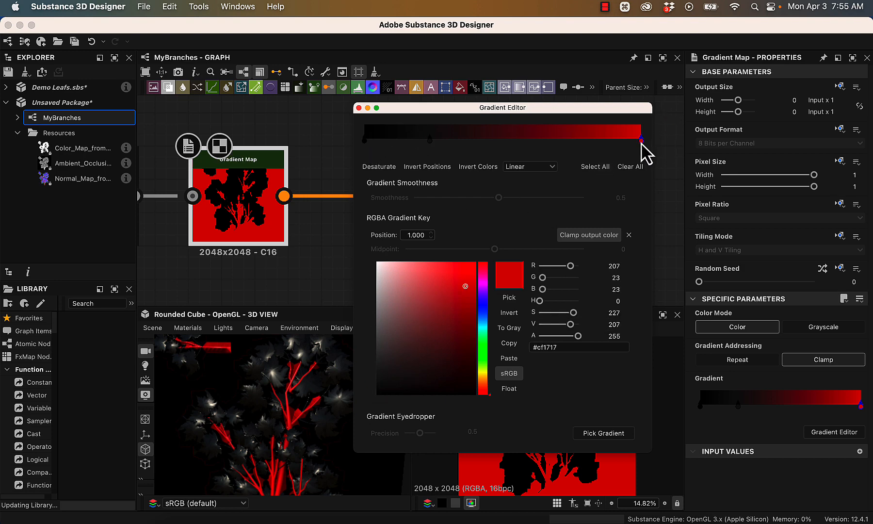
- Move the gradient's end key to position 0.932 and color it dark brown #53402b for the branches
left_click_drag(641, 140, 622, 155)
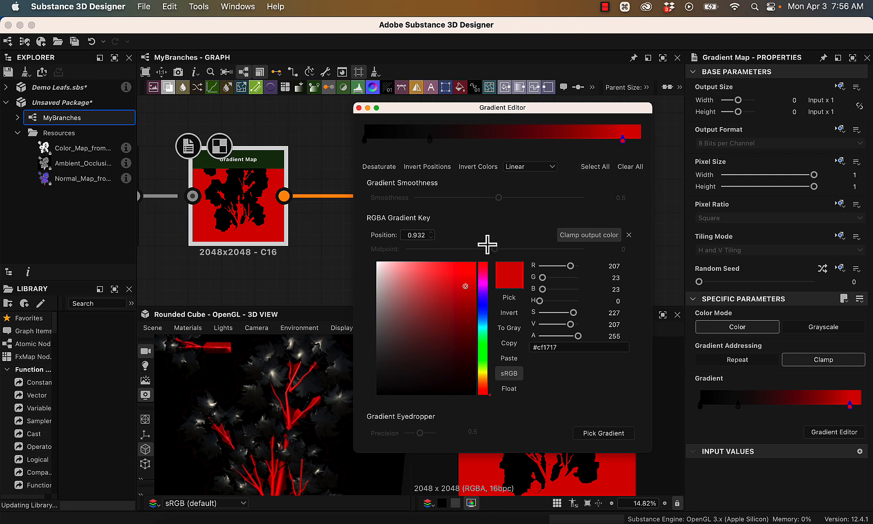
left_click_drag(448, 327, 416, 356)
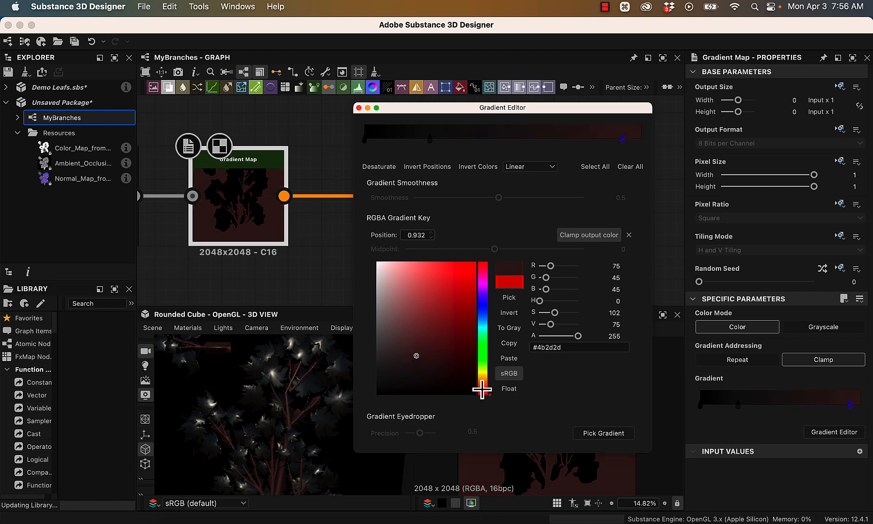
left_click_drag(482, 388, 482, 384)
mouse_move(416, 355)
left_mouse_down()
mouse_move(456, 350)
mouse_move(455, 358)
mouse_move(364, 288)
mouse_move(383, 289)
mouse_move(400, 304)
mouse_move(398, 288)
mouse_move(382, 280)
mouse_move(438, 358)
mouse_move(459, 358)
mouse_move(432, 362)
mouse_move(432, 347)
mouse_move(424, 351)
left_mouse_up()
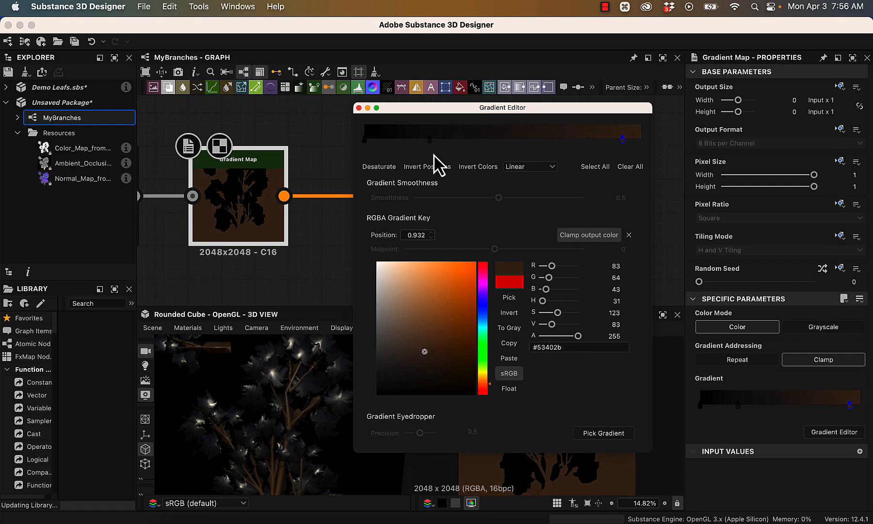
- Color the gradient's start key red for the leaves and move the neighboring dark key to position 0.040
left_click(364, 140)
left_click_drag(454, 305, 474, 299)
left_click_drag(429, 140, 375, 143)
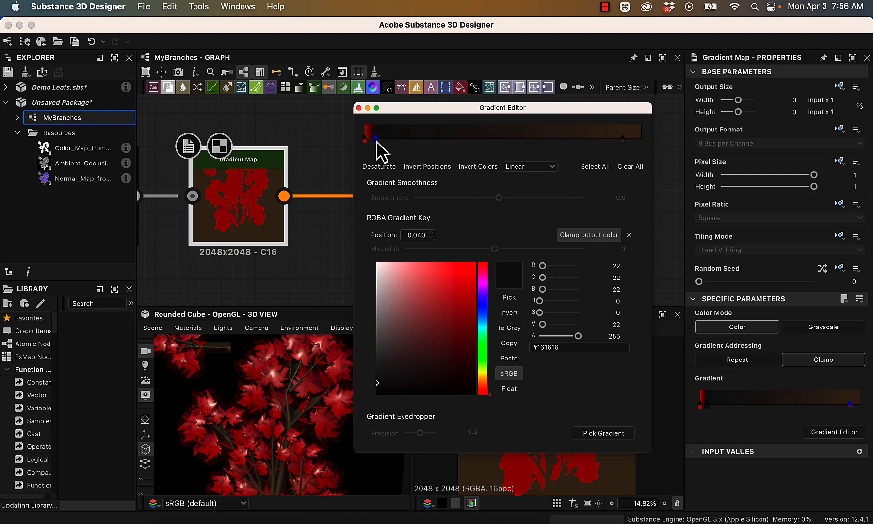
- Add a gradient key at position 0.295 and remove the surplus dark keys between it and the red start key
left_click(386, 133)
left_click(446, 135)
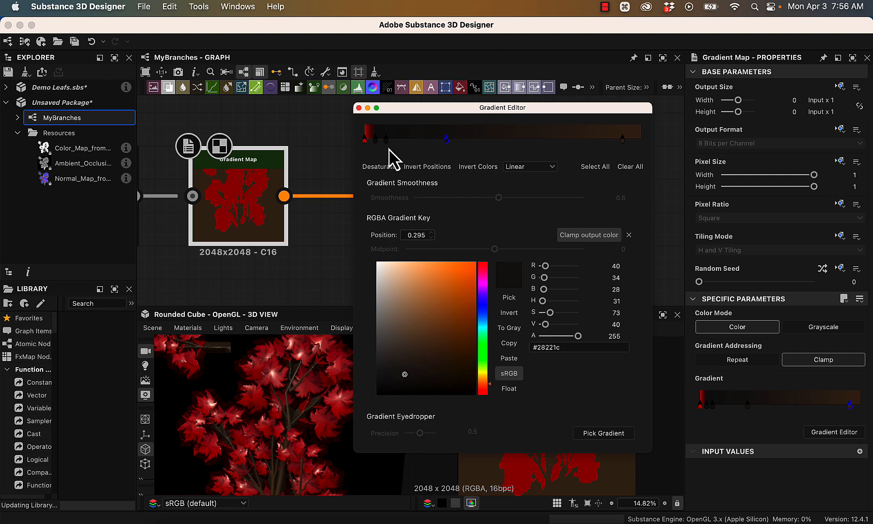
left_click_drag(386, 140, 402, 90)
left_click_drag(376, 142, 399, 106)
- Add an orange-red #ba430d key beside the gradient's start key and place it at position 0.063
left_click(390, 134)
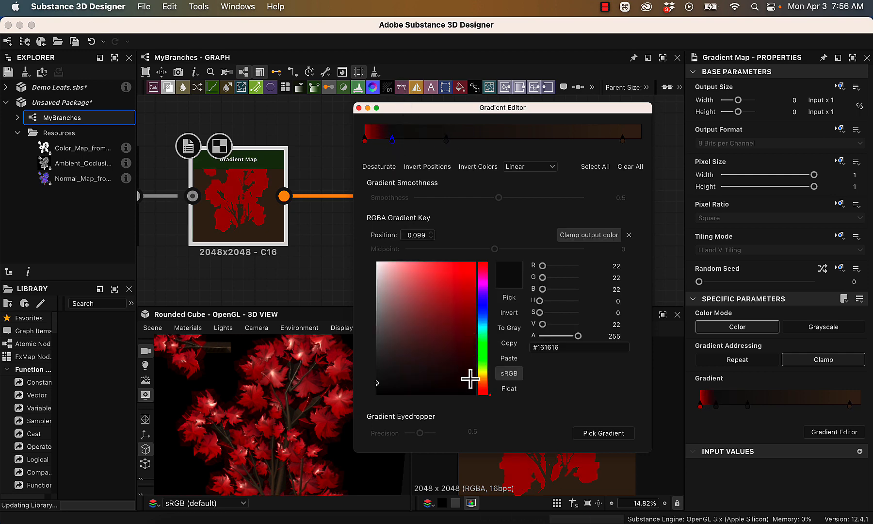
left_click_drag(488, 392, 487, 387)
left_click(460, 315)
left_click(452, 290)
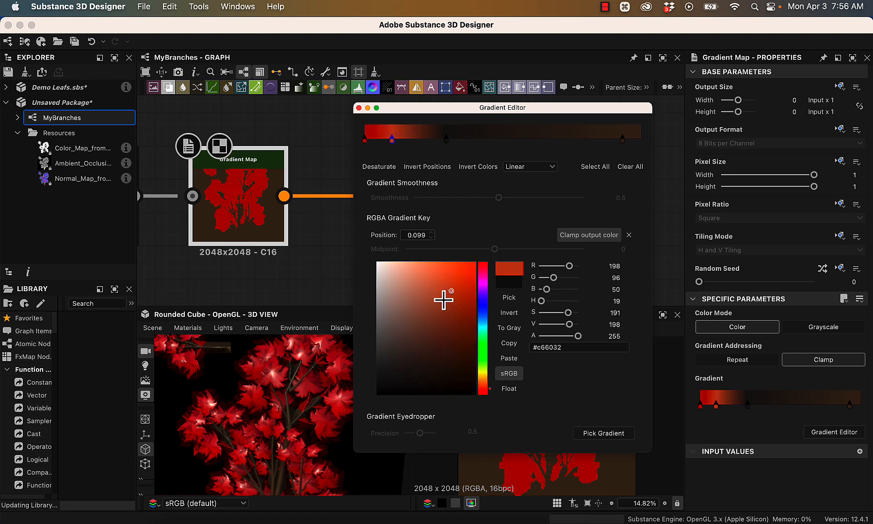
mouse_move(459, 295)
left_mouse_down()
mouse_move(493, 302)
mouse_move(469, 297)
left_mouse_up()
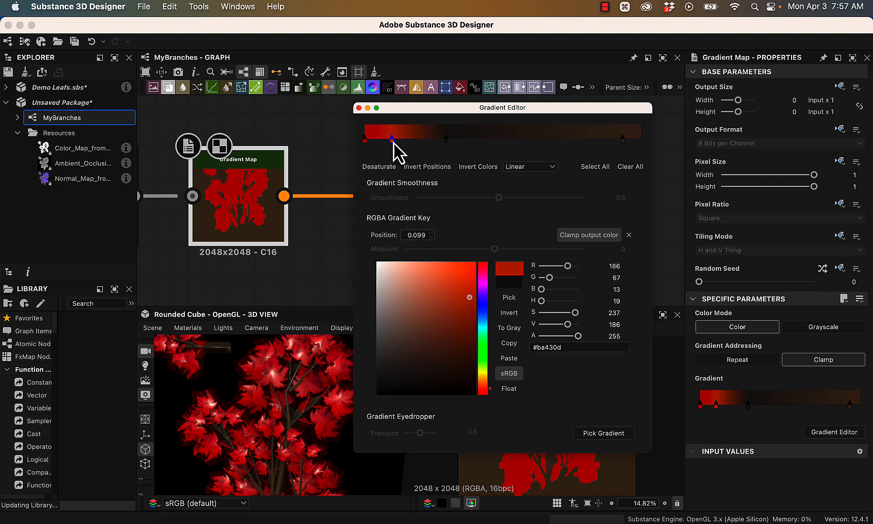
left_click_drag(393, 142, 382, 143)
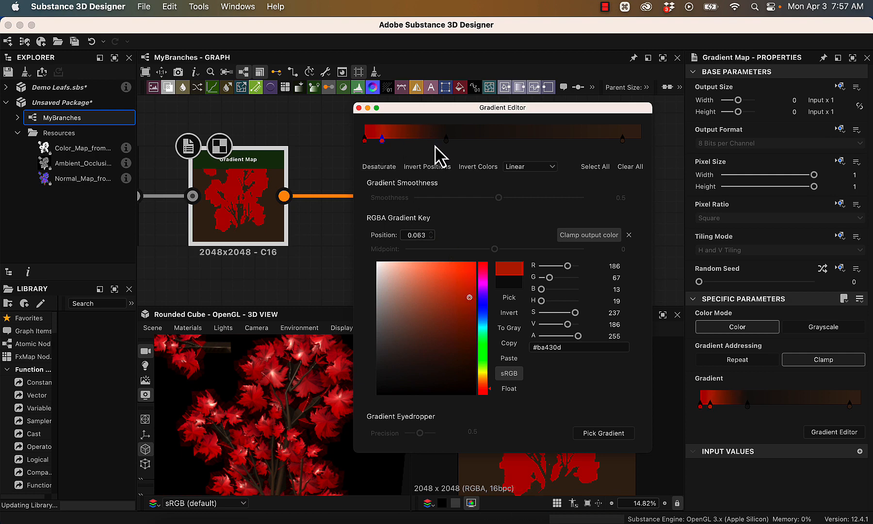
- Color the gradient key at position 0.295 red #be1e00, shift it slightly toward the start, and close the gradient editor
left_click(446, 141)
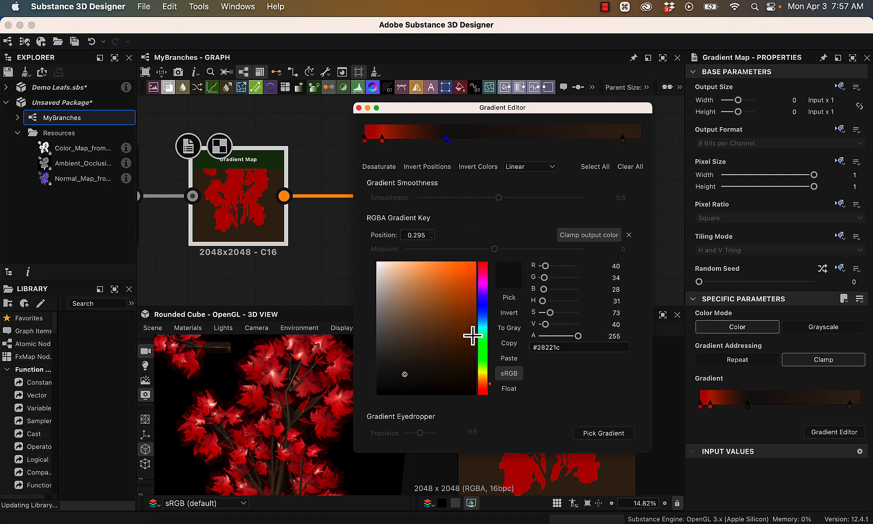
left_click_drag(483, 384, 486, 390)
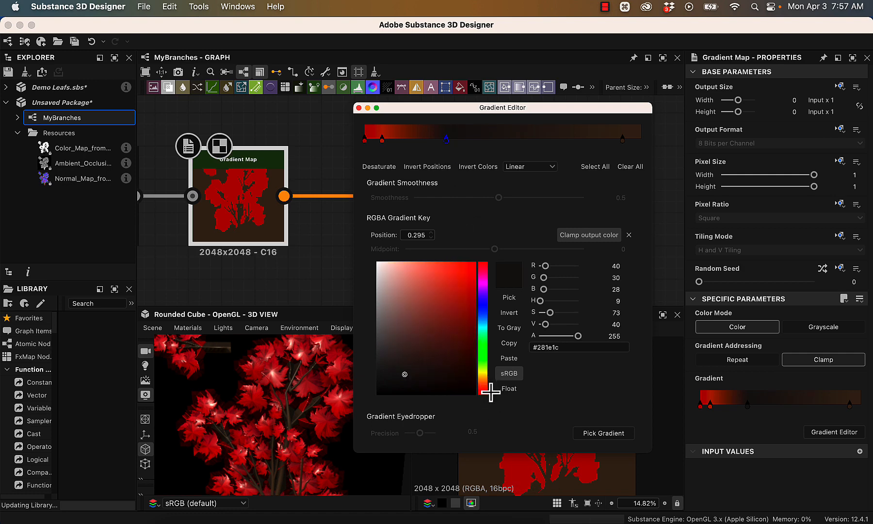
left_click(462, 318)
left_click(471, 298)
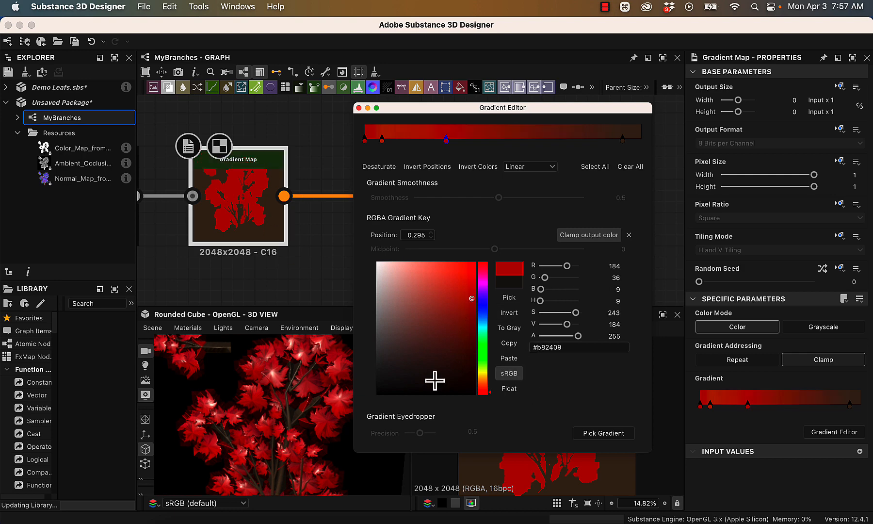
left_click_drag(471, 296, 476, 296)
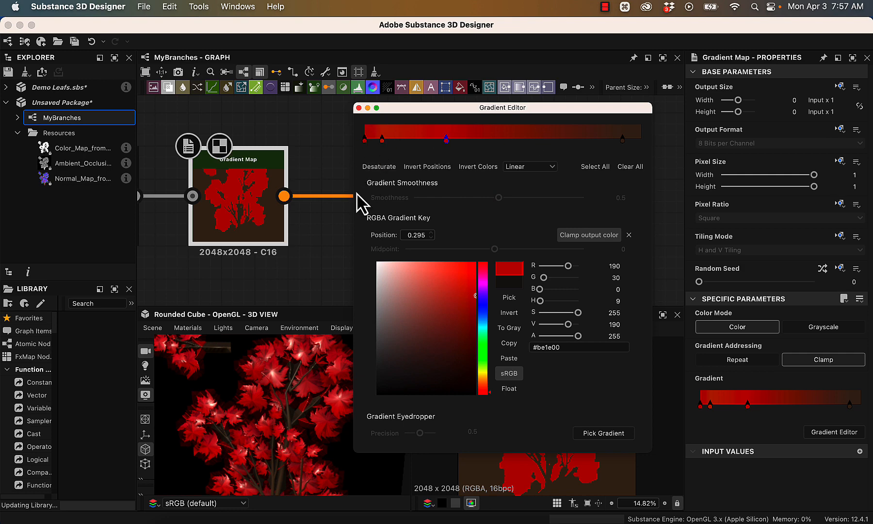
left_click(365, 135)
left_click_drag(446, 139, 427, 142)
left_click(359, 108)
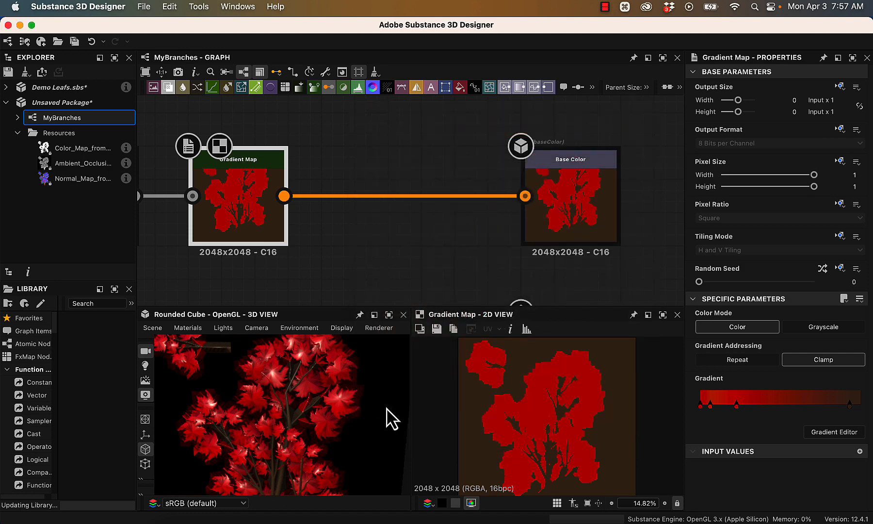
- Enlarge the 3D view and examine the colored leaves and branches up close from several angles
right_click_drag(383, 407, 248, 320, "alt")
mouse_move(261, 373)
middle_mouse_down()
mouse_move(381, 352)
mouse_move(268, 361)
middle_mouse_up()
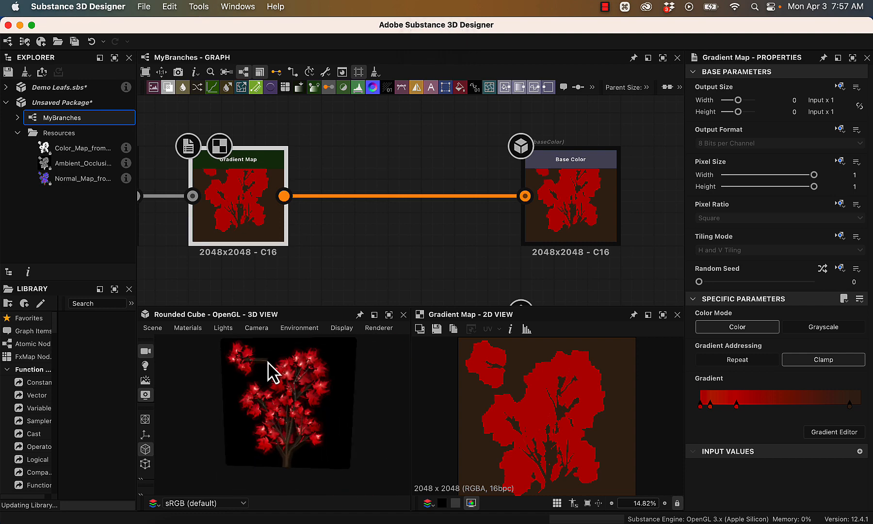
left_click_drag(332, 409, 359, 404)
right_click_drag(434, 460, 475, 523, "alt")
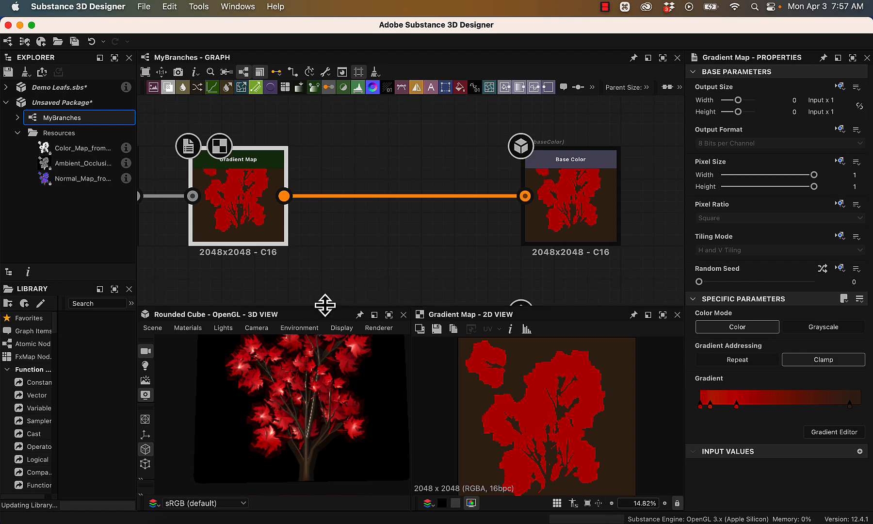
left_click_drag(322, 303, 302, 72)
right_click_drag(337, 247, 519, 446, "alt")
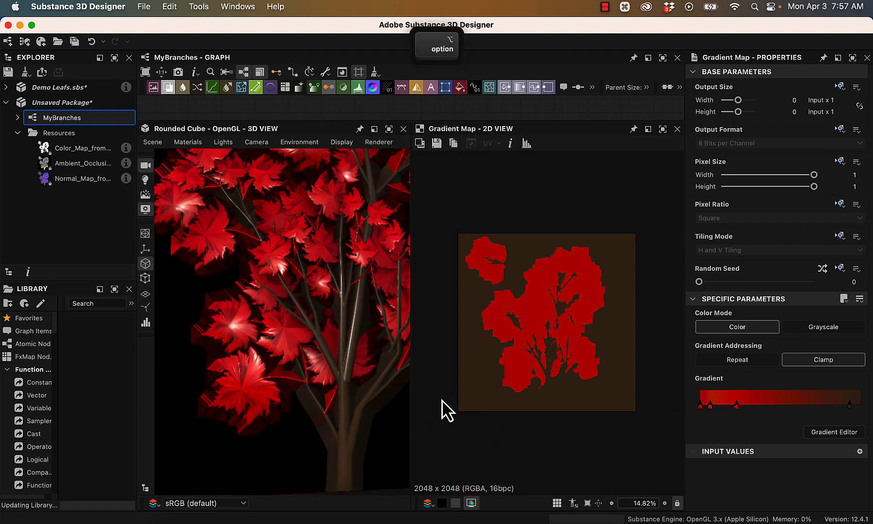
right_click_drag(360, 293, 336, 375, "alt")
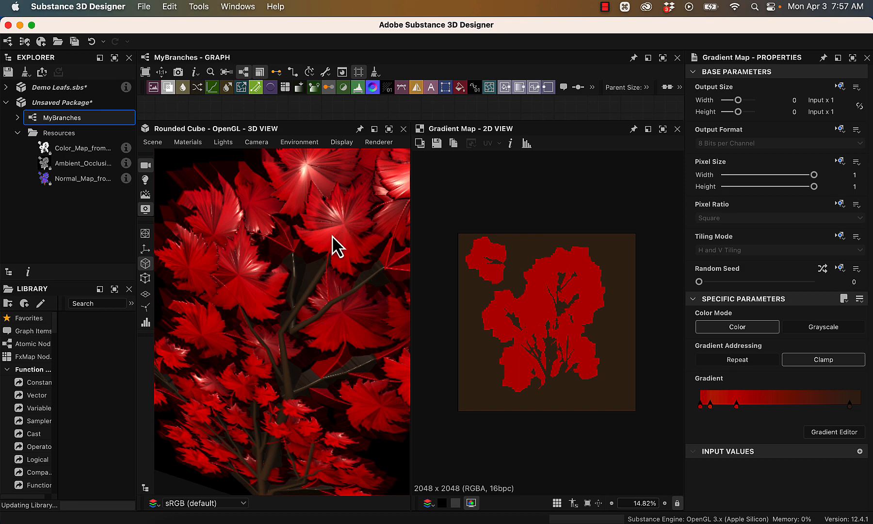
right_click_drag(342, 382, 320, 354, "alt")
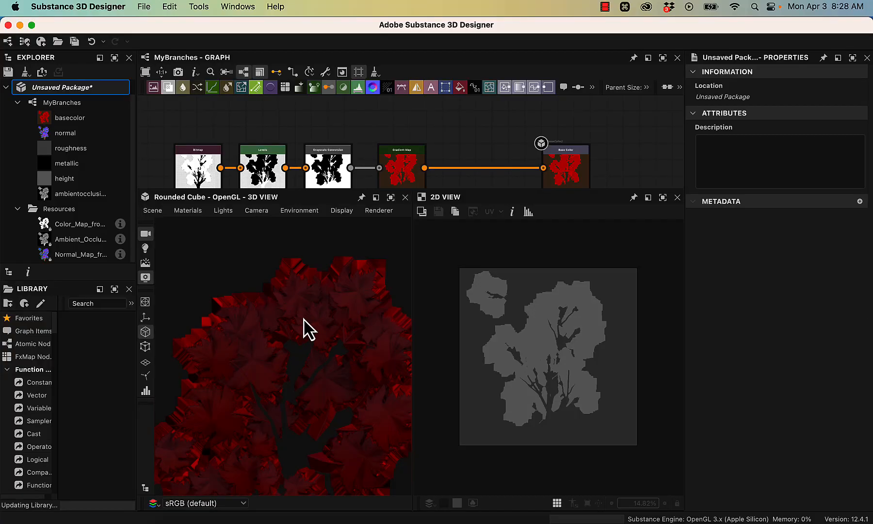
right_click_drag(293, 322, 421, 419, "alt")
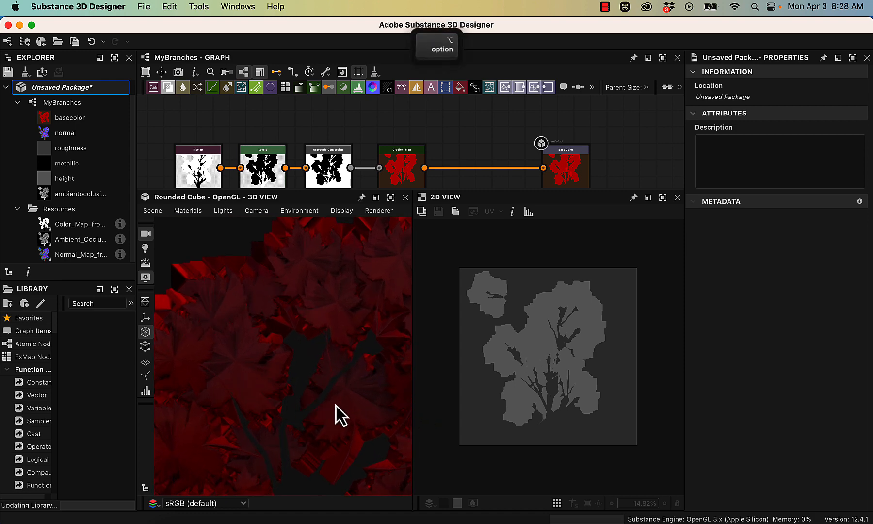
left_click_drag(335, 403, 298, 408, "alt")
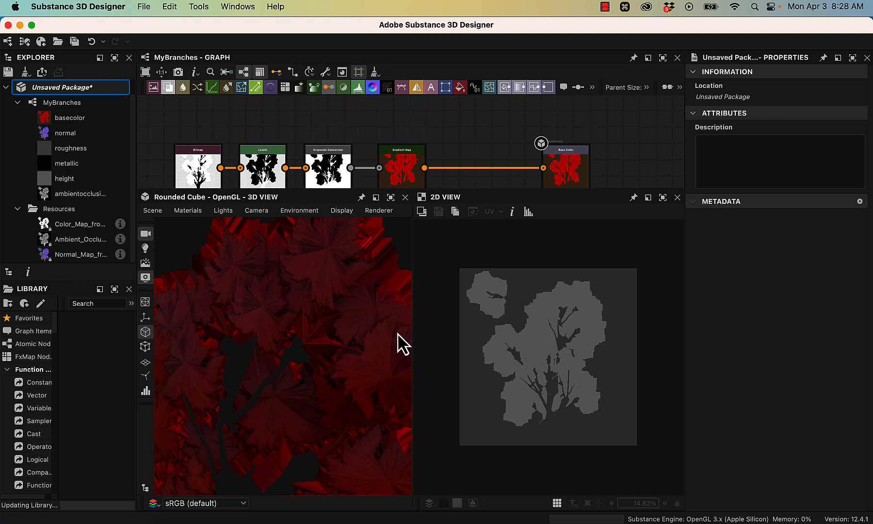
right_click_drag(357, 376, 326, 290, "alt")
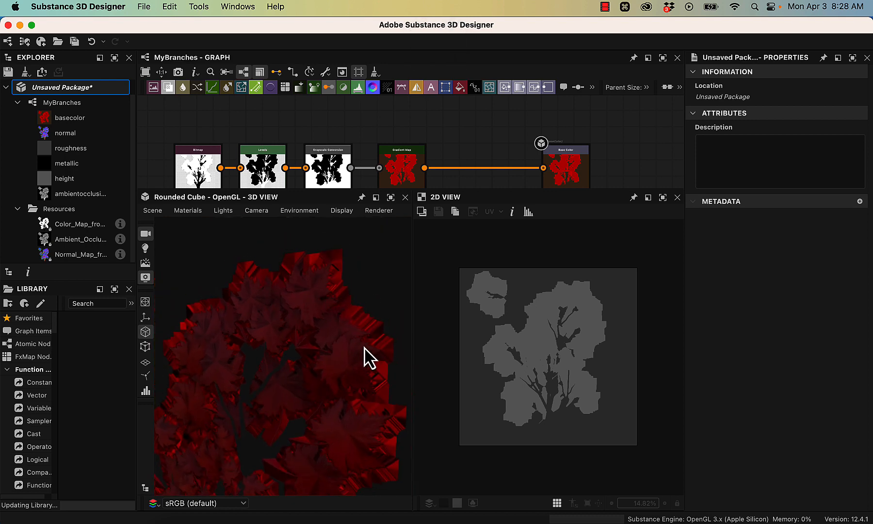
- Link tree_branches_high.fbx and tree_card.fbx to the package as 3D scenes, declining their use as UDIM meshes
right_click(51, 88)
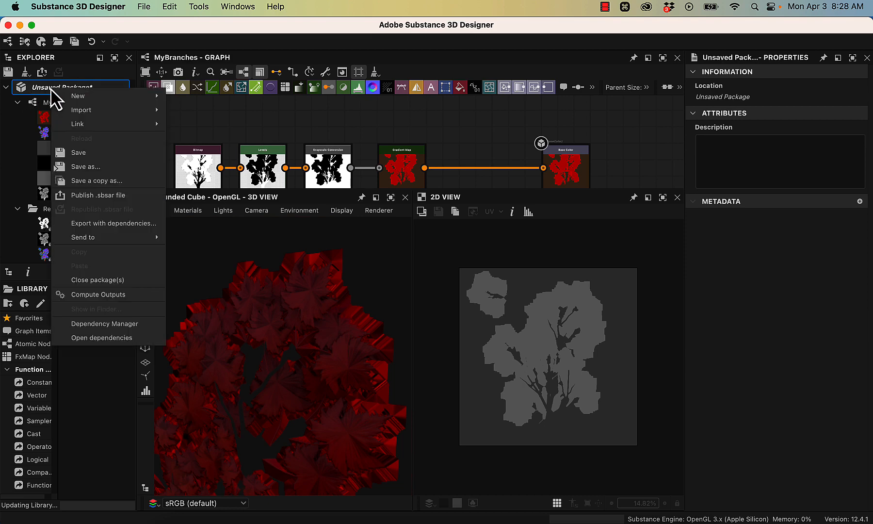
mouse_move(48, 126)
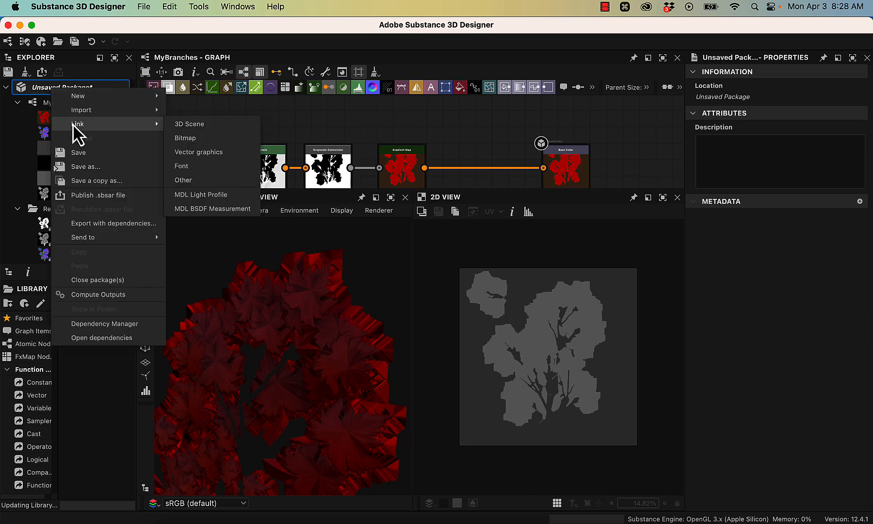
left_click(181, 125)
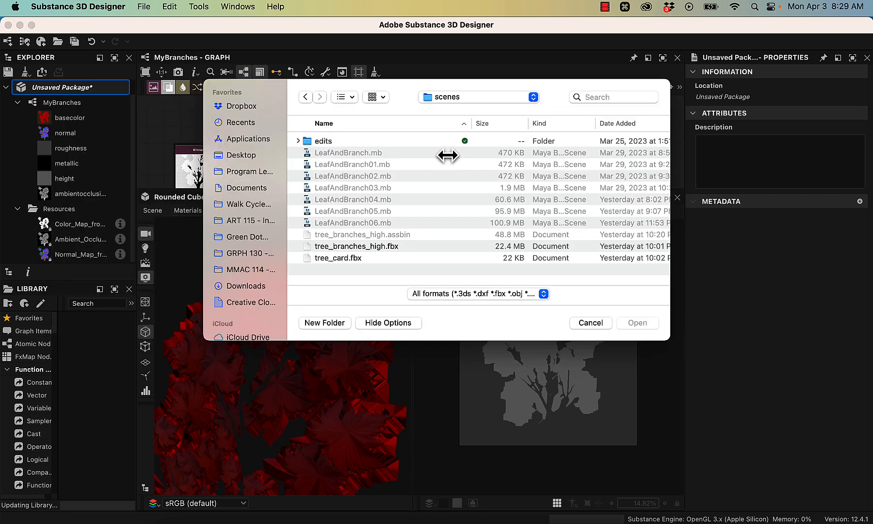
left_click(345, 246)
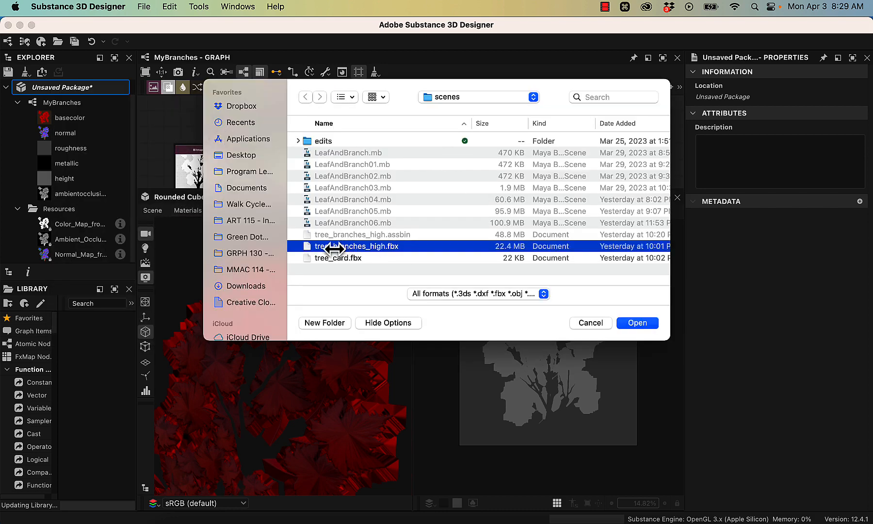
left_click(372, 258, "shift")
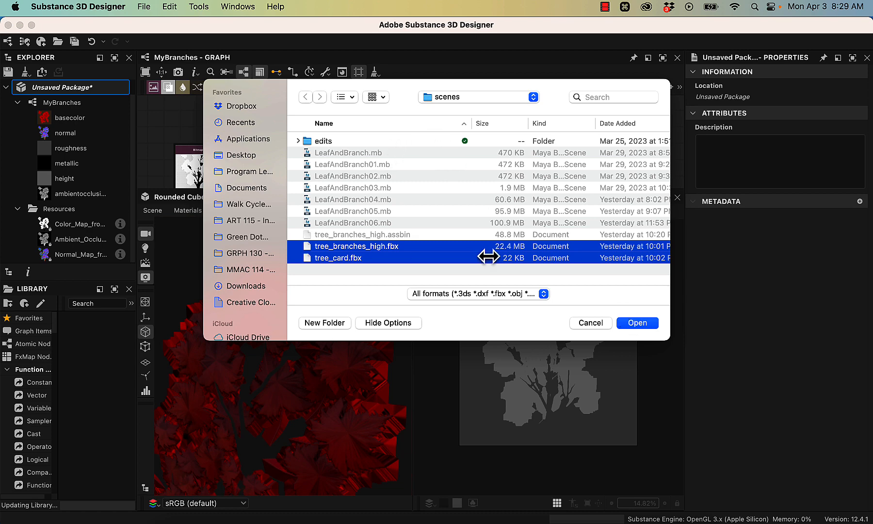
left_click(643, 323)
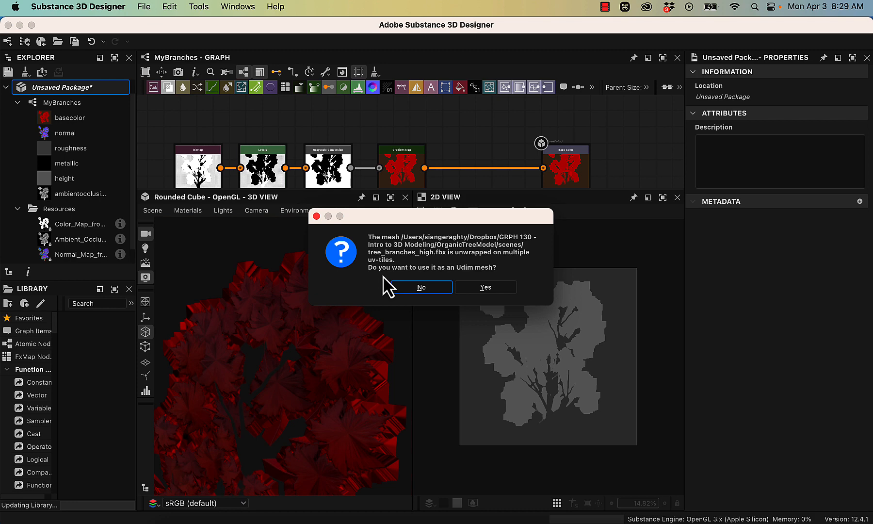
left_click(420, 288)
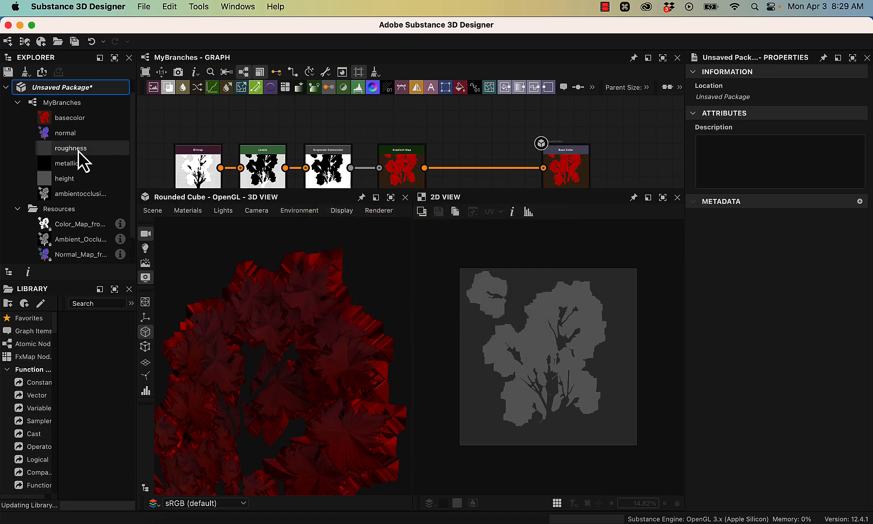
- Open model information baking for the tree_card mesh and add the tree_branches_high resource as its high definition model
scroll(83, 163, "down", 2)
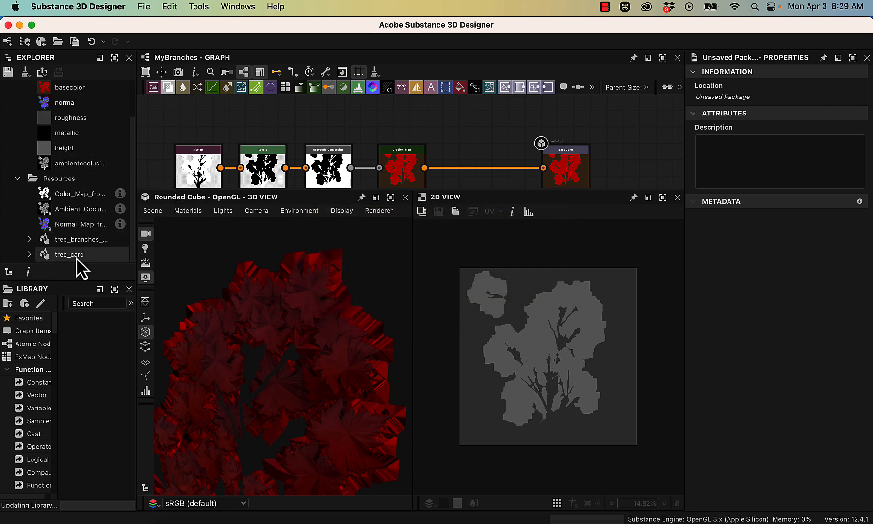
left_click(61, 255)
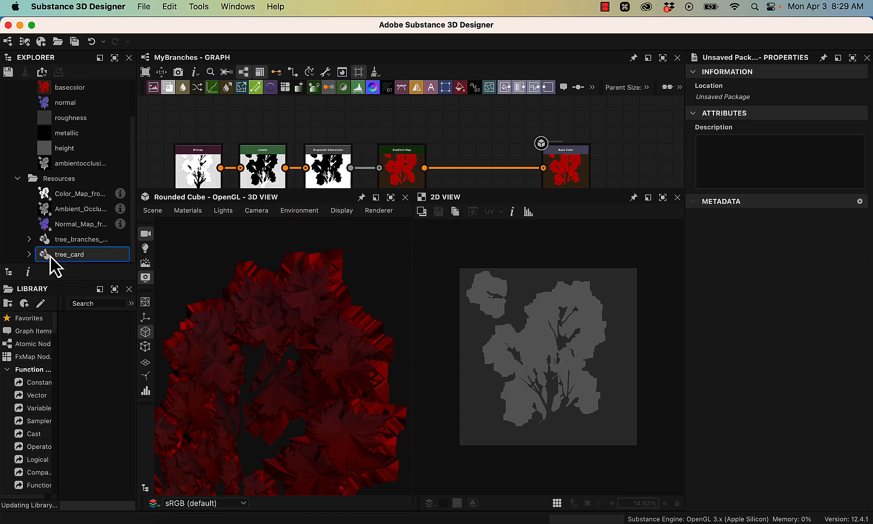
right_click(97, 268)
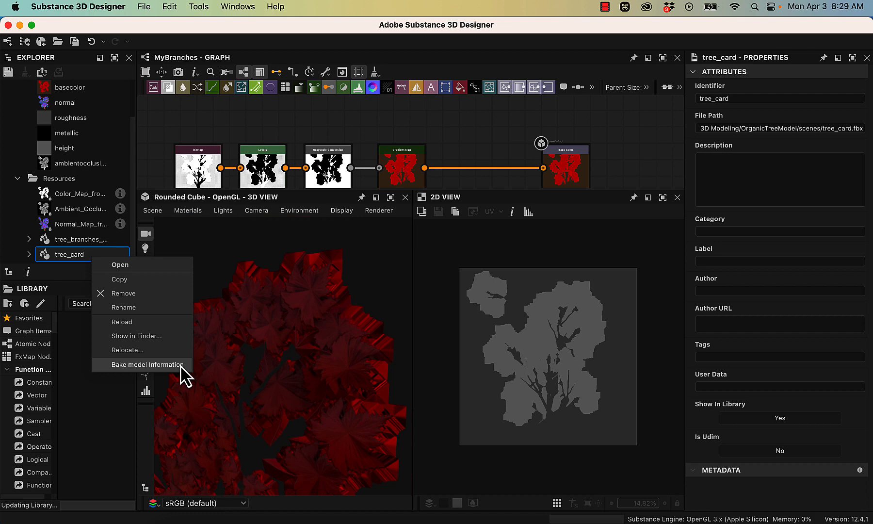
left_click(186, 376)
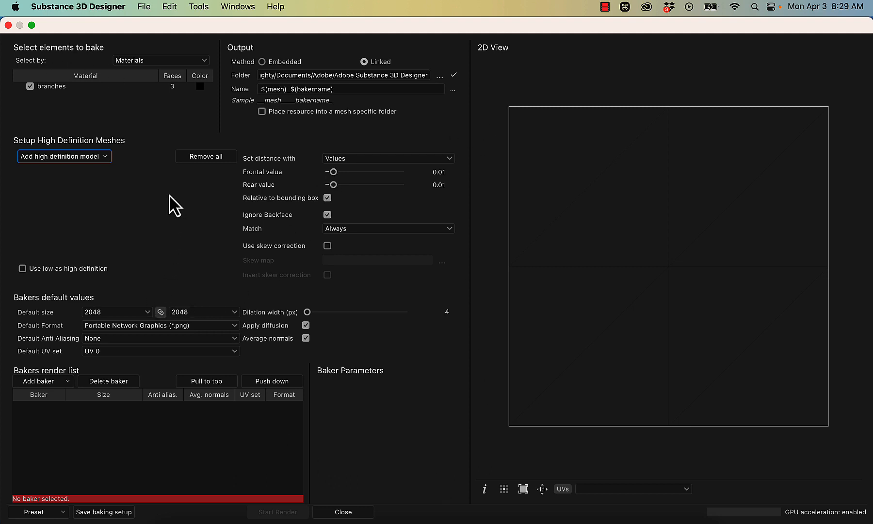
left_click(78, 156)
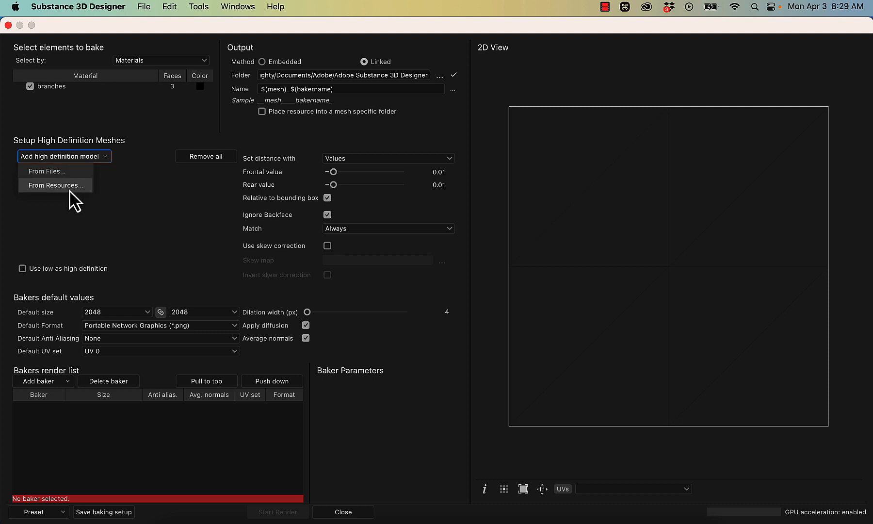
left_click(41, 187)
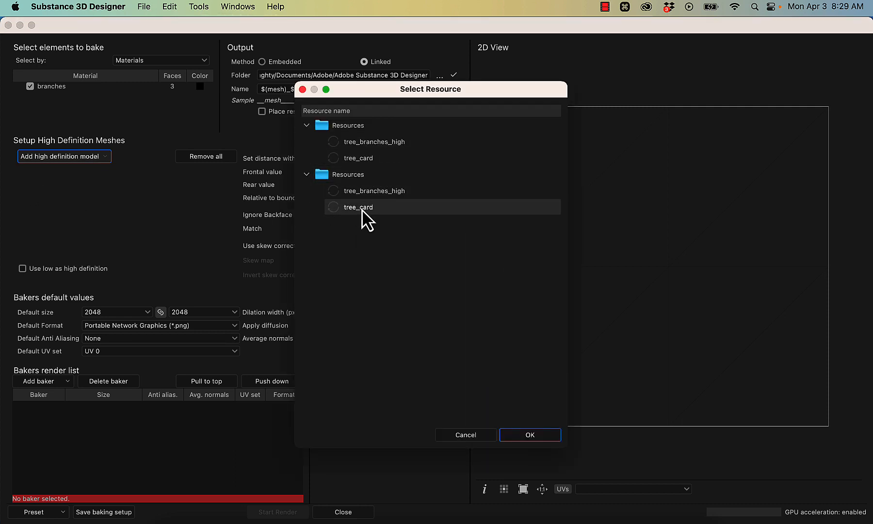
left_click(360, 191)
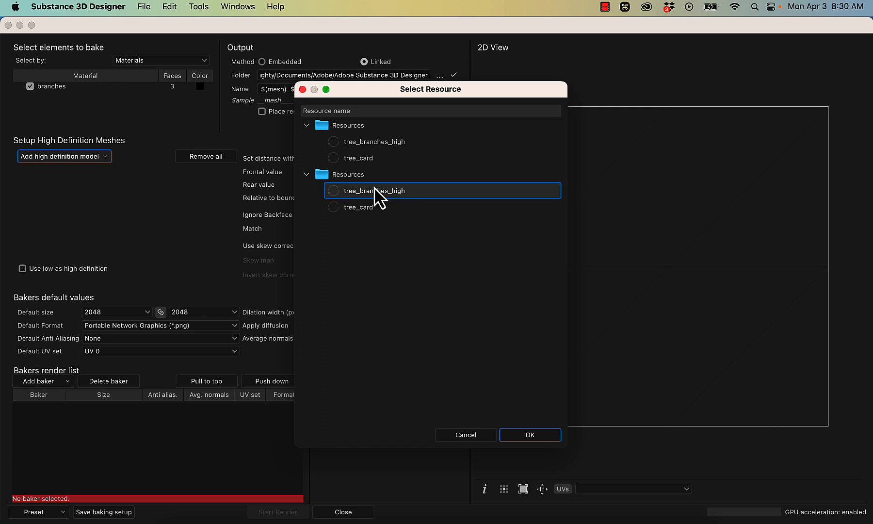
left_click(529, 435)
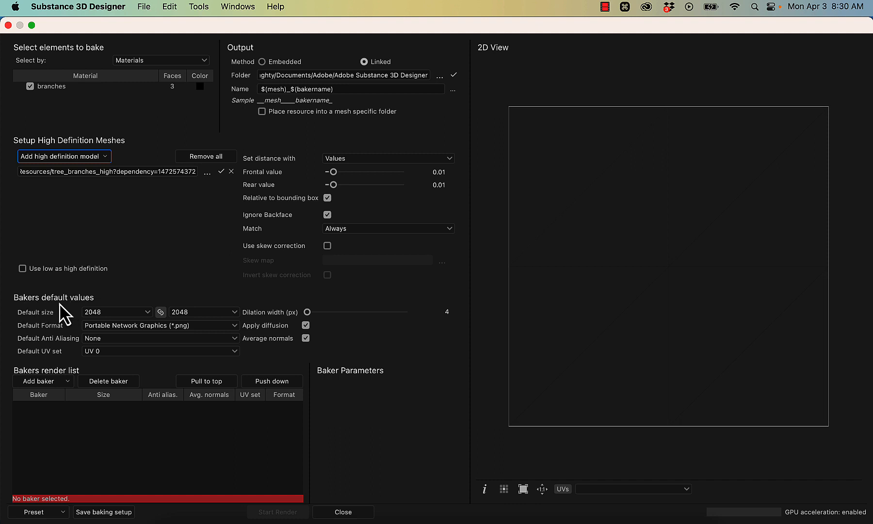
- Keep the default bake size at 2048 x 2048 and the format as PNG, and set default anti-aliasing to Subsampling 8x8
left_click(113, 313)
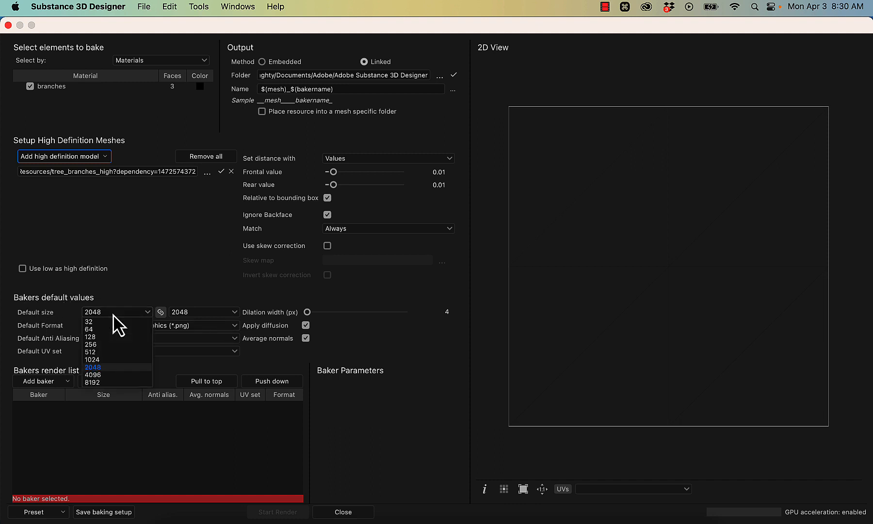
left_click(113, 314)
left_click(209, 309)
left_click(209, 309)
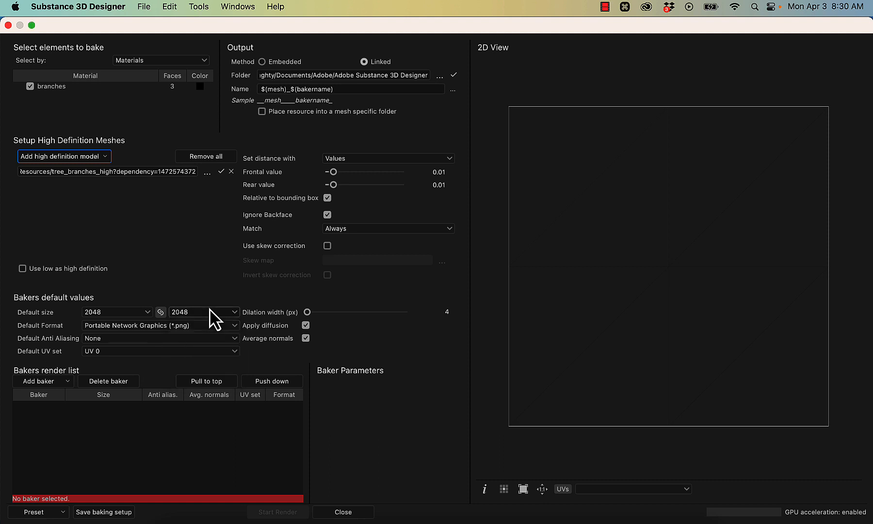
left_click(91, 326)
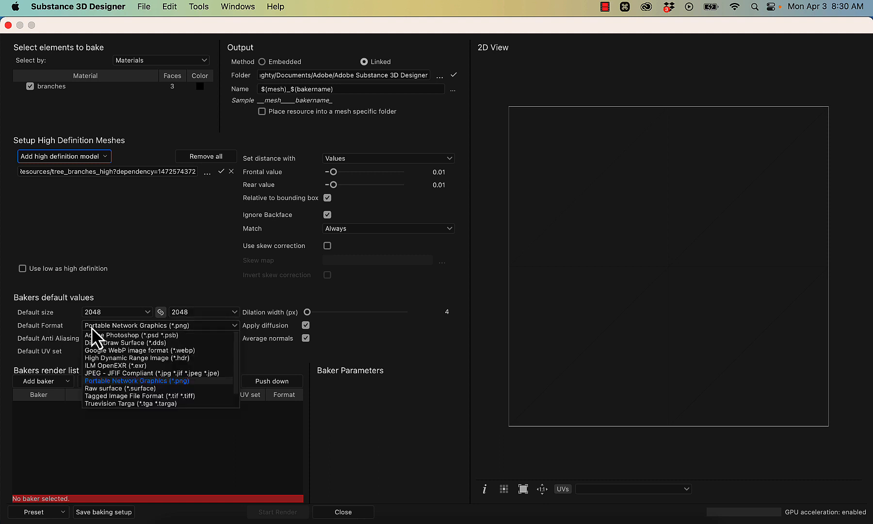
scroll(184, 398, "down", 1)
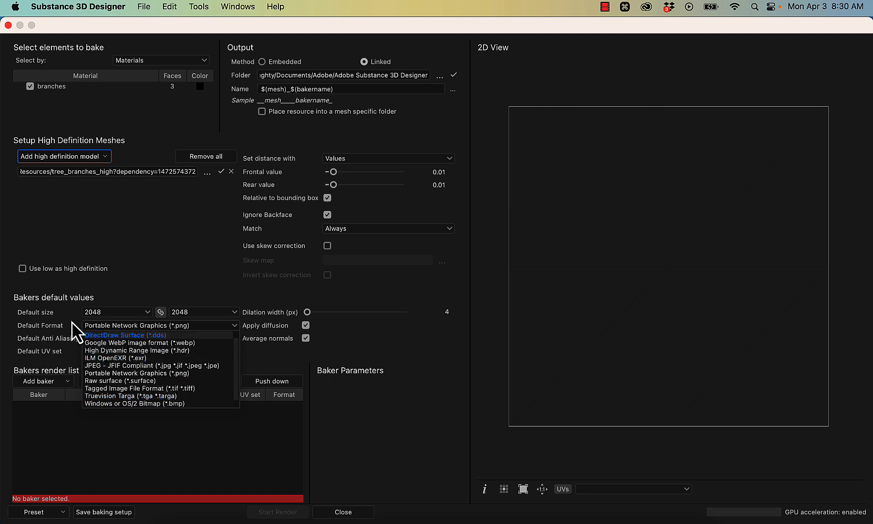
left_click(116, 245)
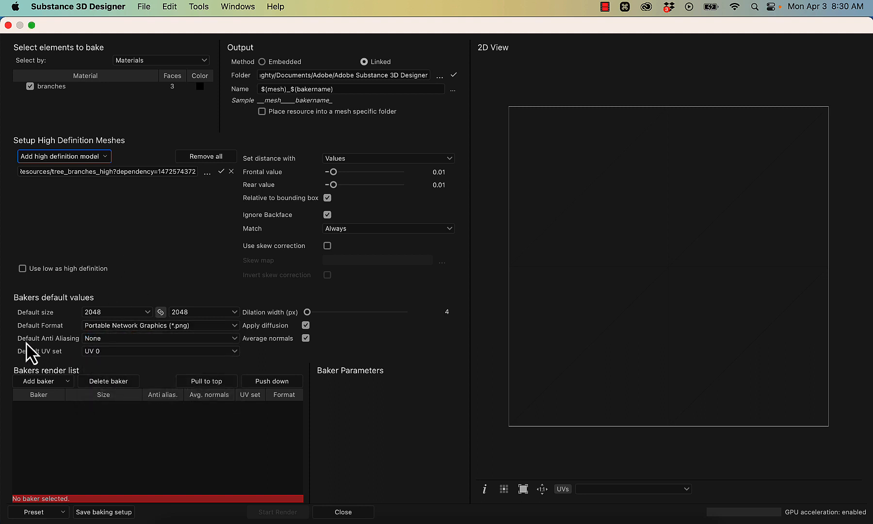
left_click(177, 340)
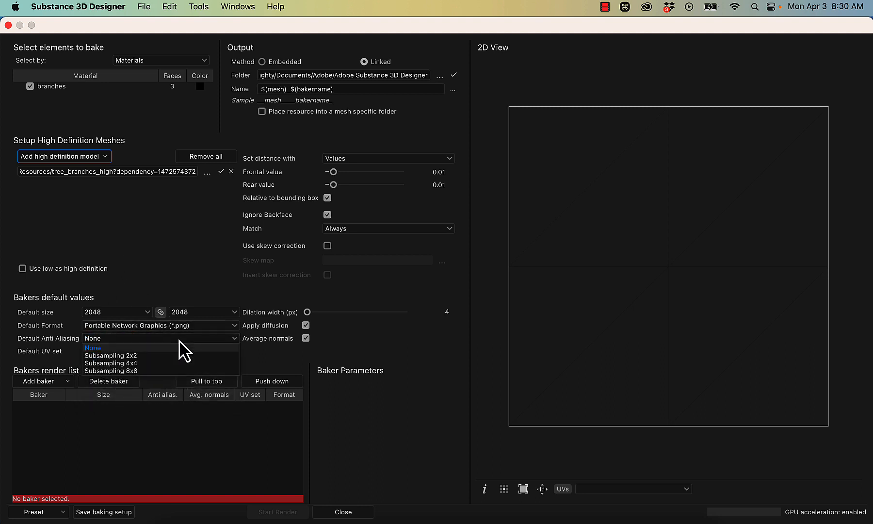
left_click(170, 368)
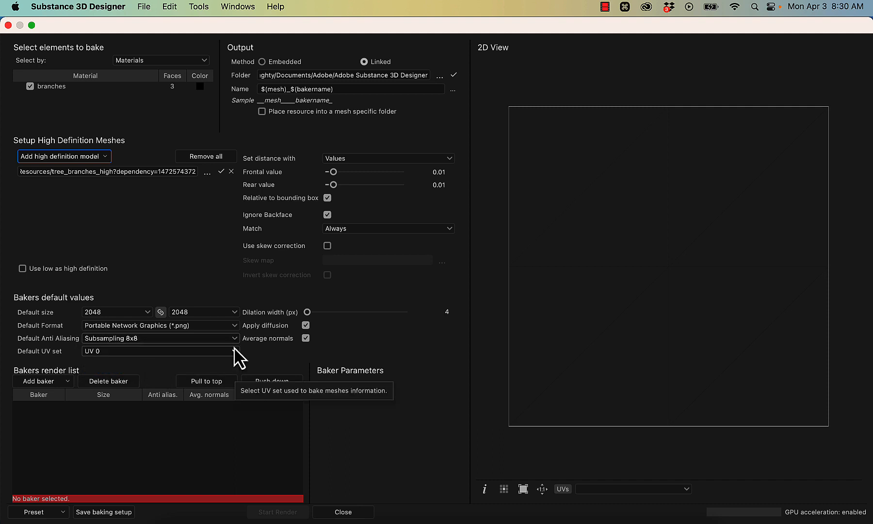
- Add an Opacity Mask from Mesh baker to the render list and render it
left_click(55, 383)
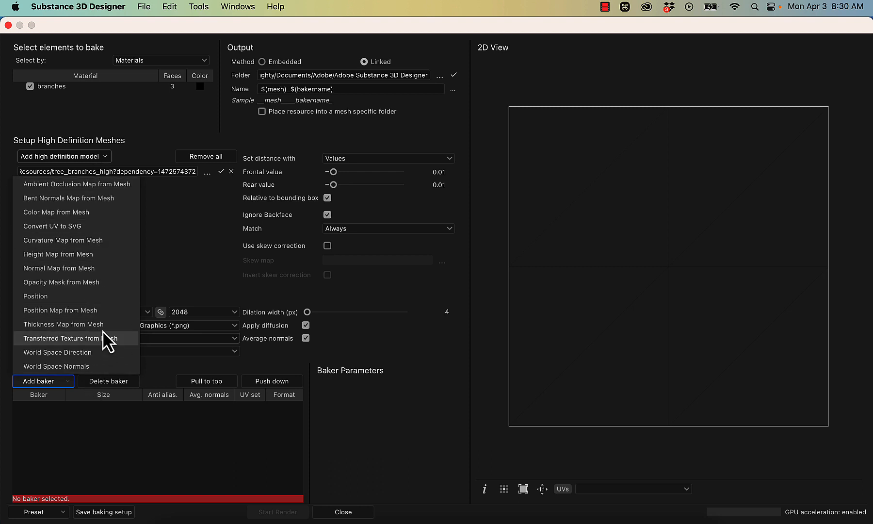
left_click(108, 283)
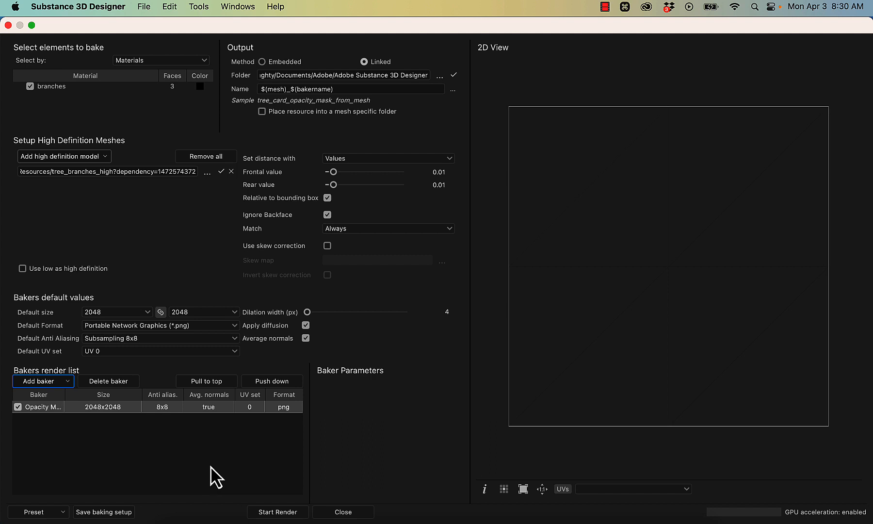
left_click(275, 513)
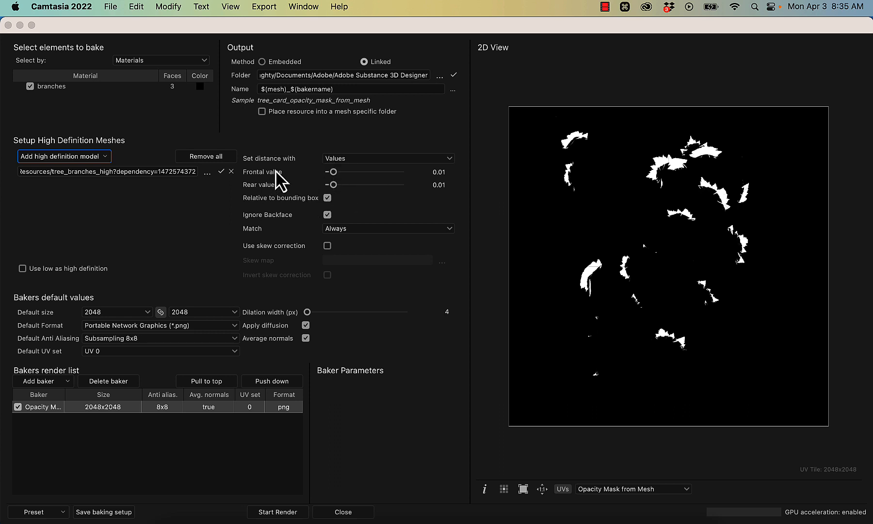
- Raise the frontal and rear distance values to 0.1 and render the opacity mask again
left_click(311, 174)
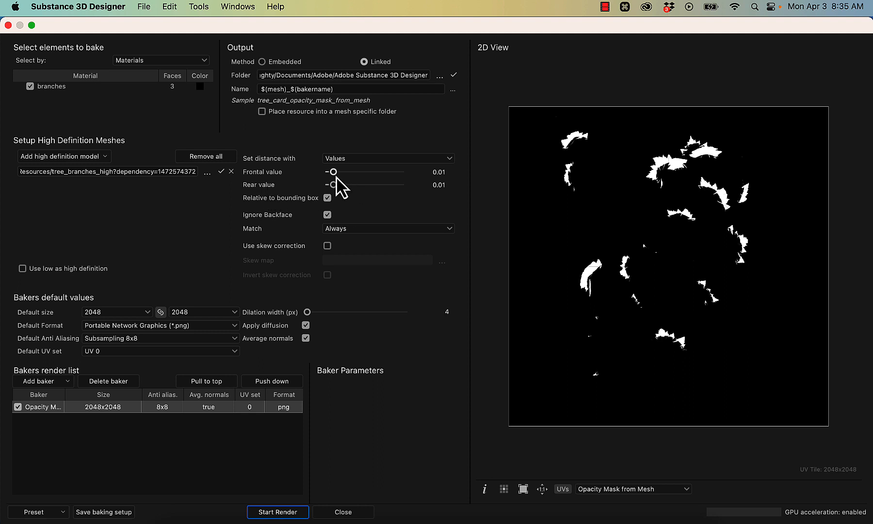
left_click_drag(334, 174, 405, 173)
left_click_drag(333, 185, 407, 187)
left_click(438, 172)
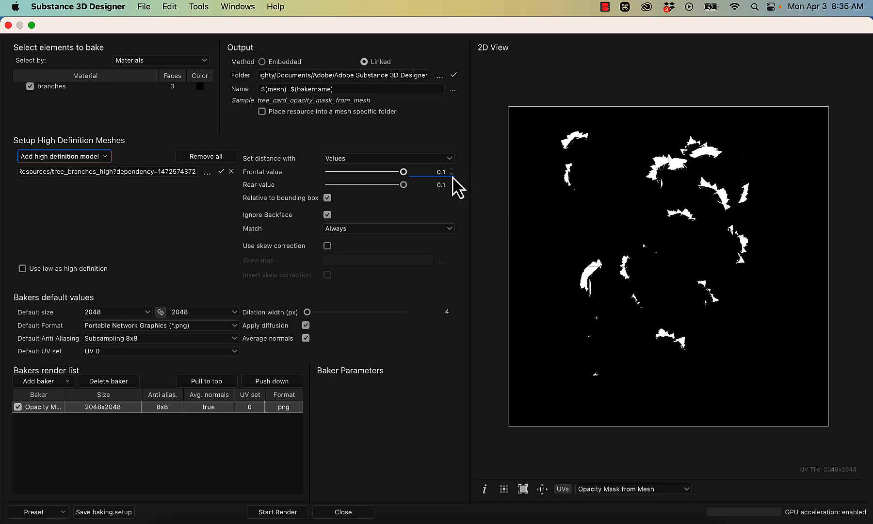
left_click(289, 512)
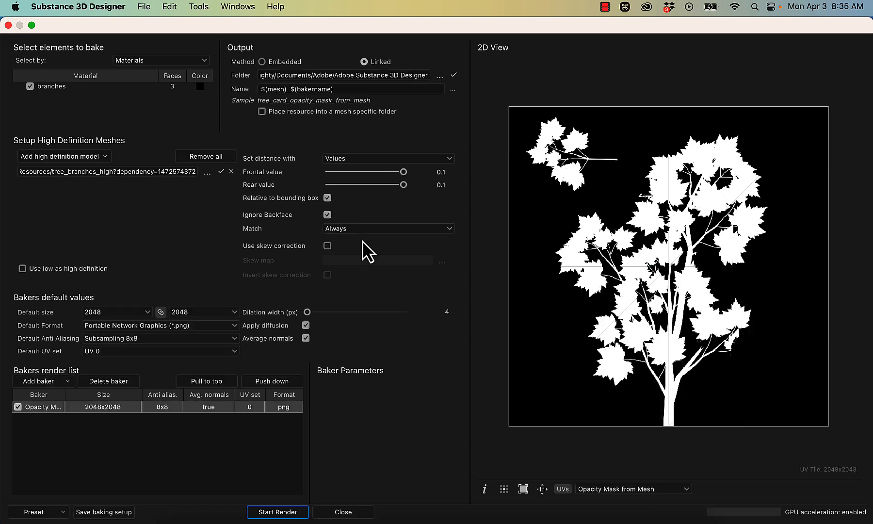
- Try a frontal distance value of 0.3 and re-render the opacity mask
left_click(443, 171)
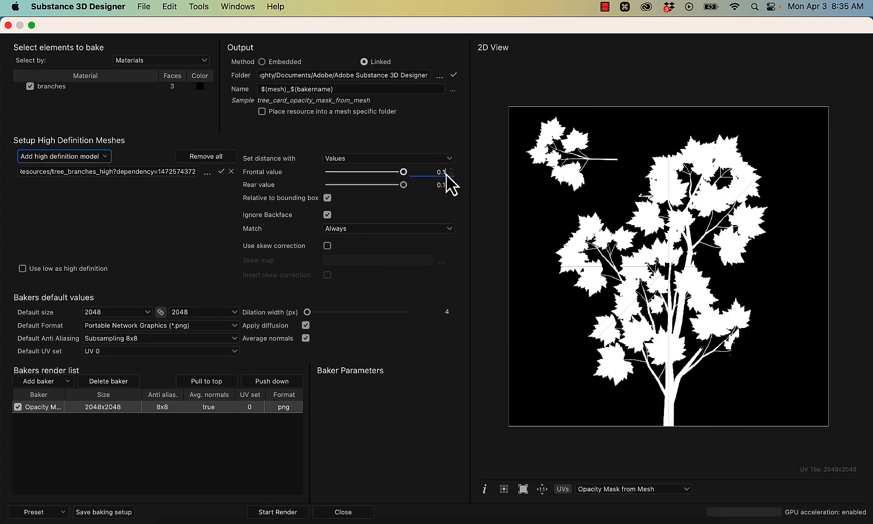
key("BackSpace")
type("3")
key("Tab")
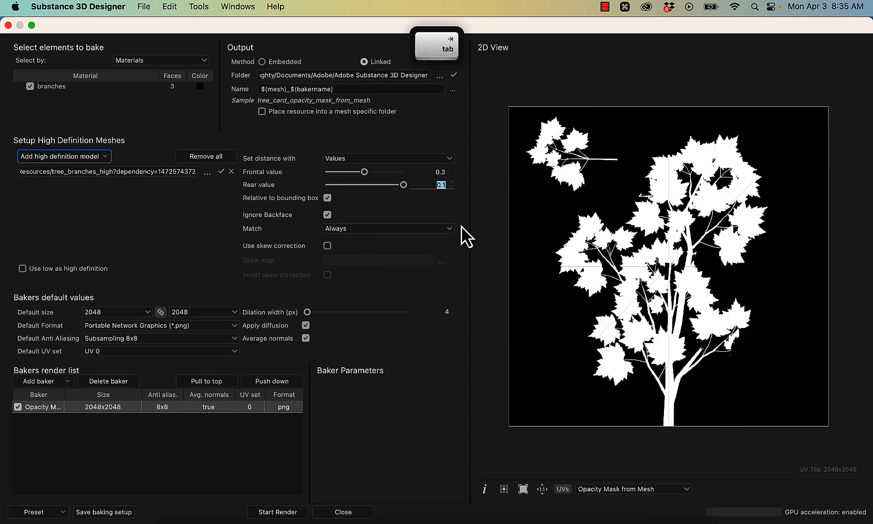
left_click(277, 511)
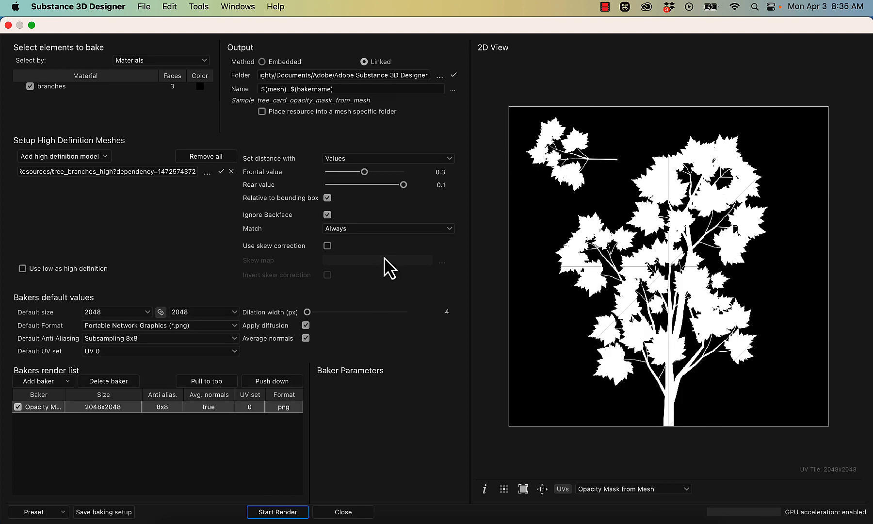
- Set the frontal distance value back to 0.1, re-render the opacity mask, and close the baking window
double_click(443, 173)
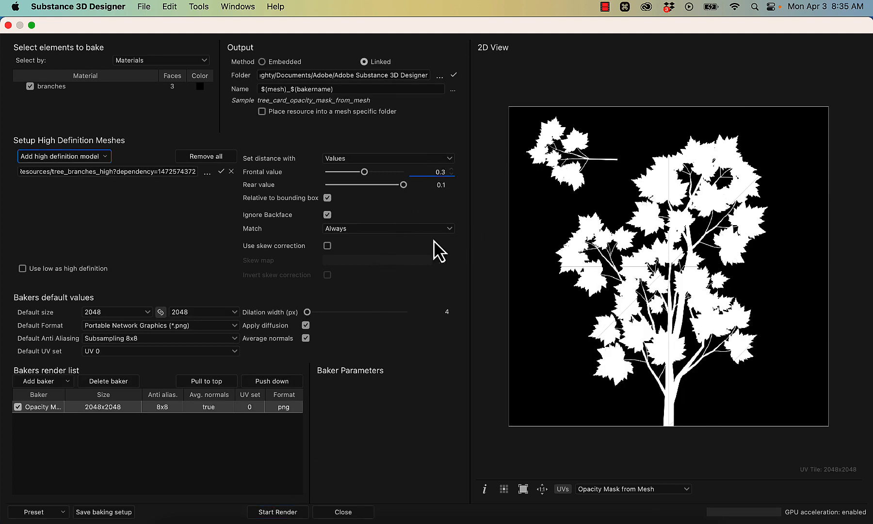
type("0.1")
key("Return")
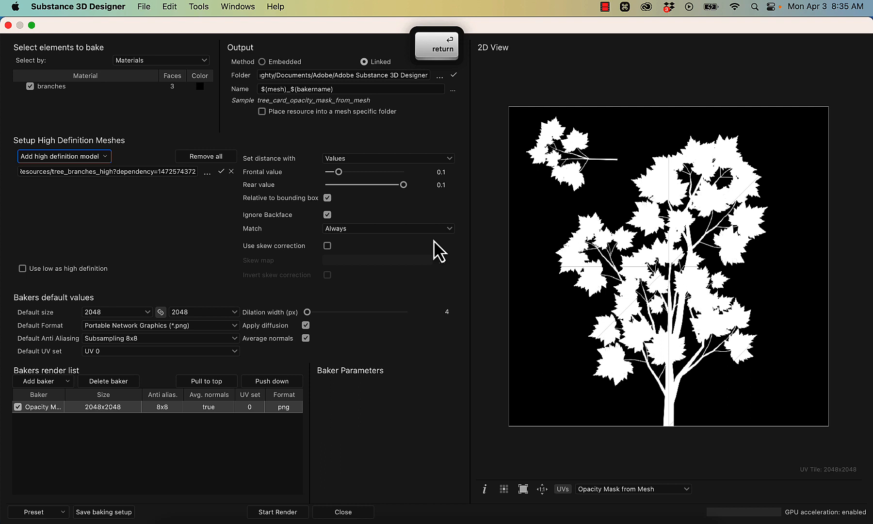
left_click(290, 512)
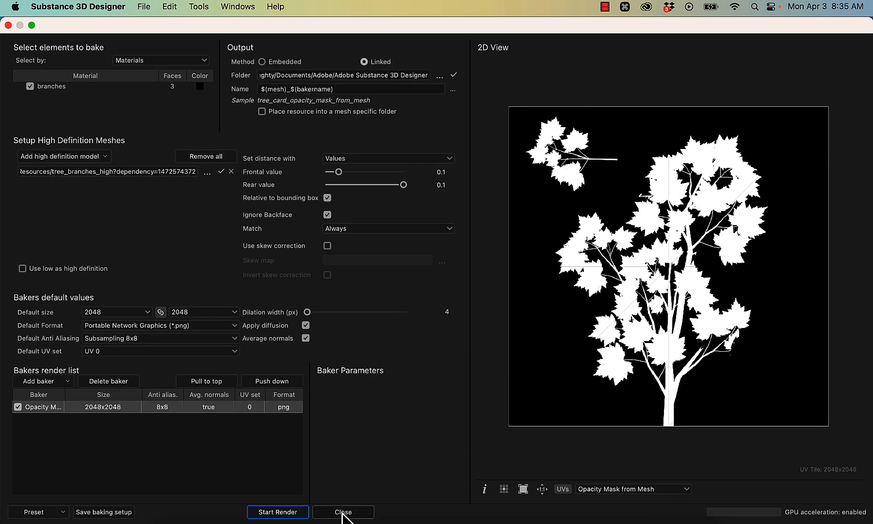
left_click(343, 513)
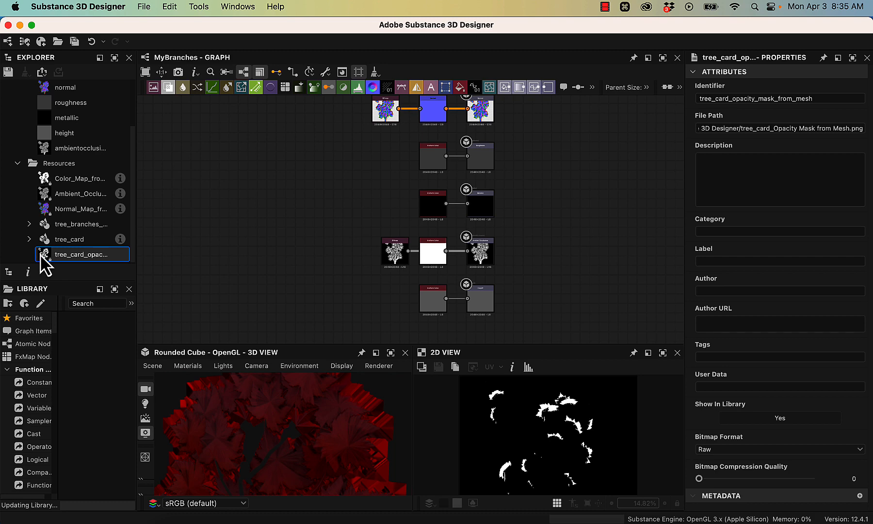
- Add the baked tree_card opacity mask to the graph as a bitmap node and place it above the Gradient Map node
left_click_drag(87, 255, 333, 184)
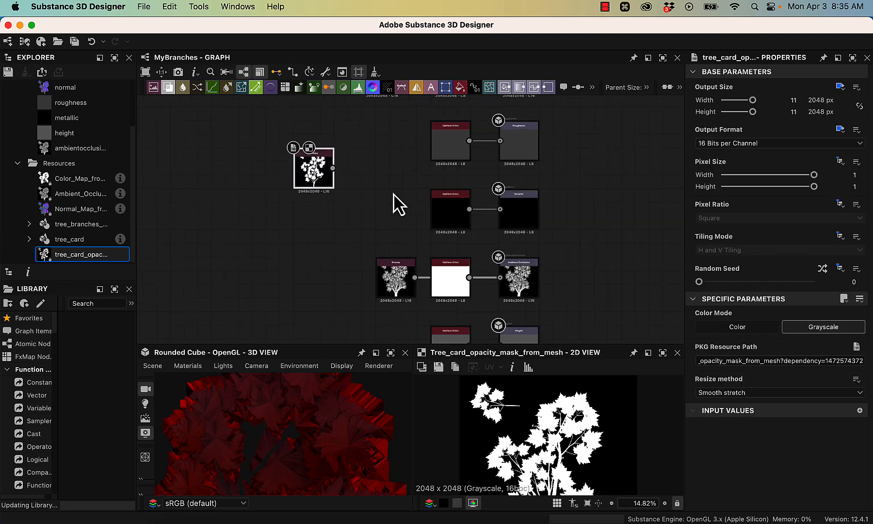
middle_click_drag(398, 197, 399, 292)
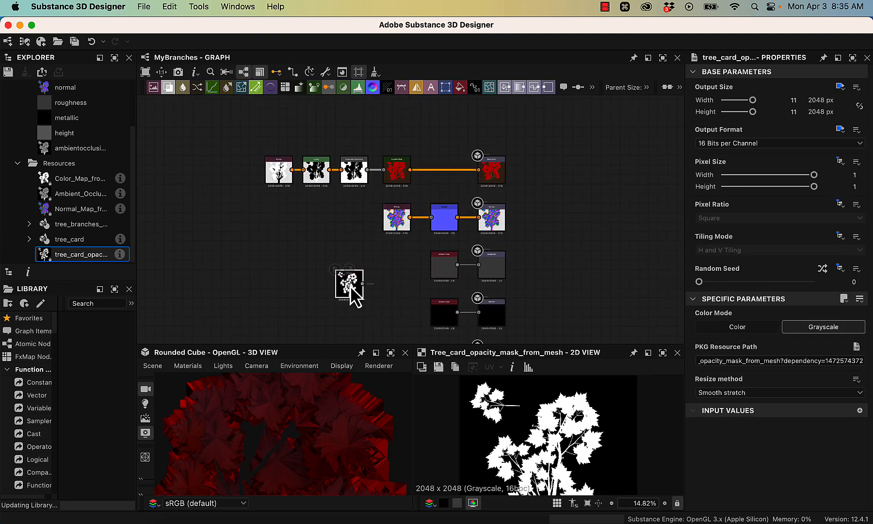
left_click_drag(349, 286, 394, 127)
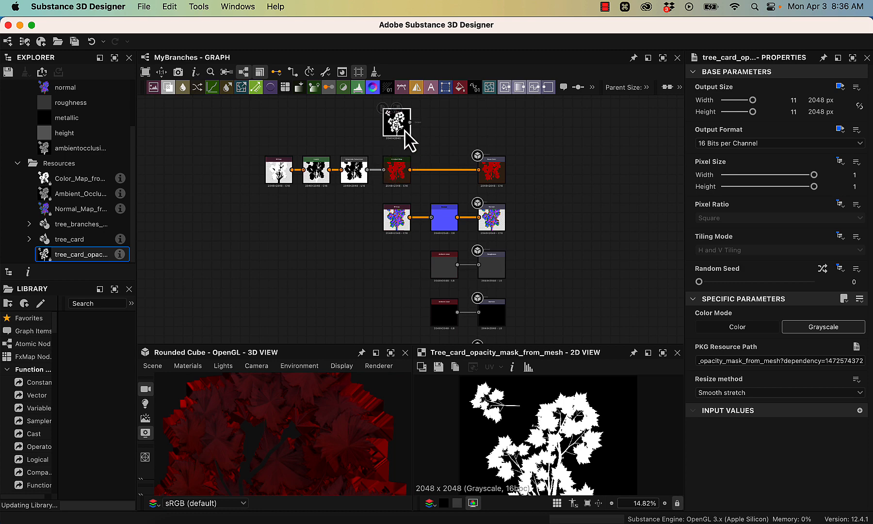
scroll(439, 138, "up", 5)
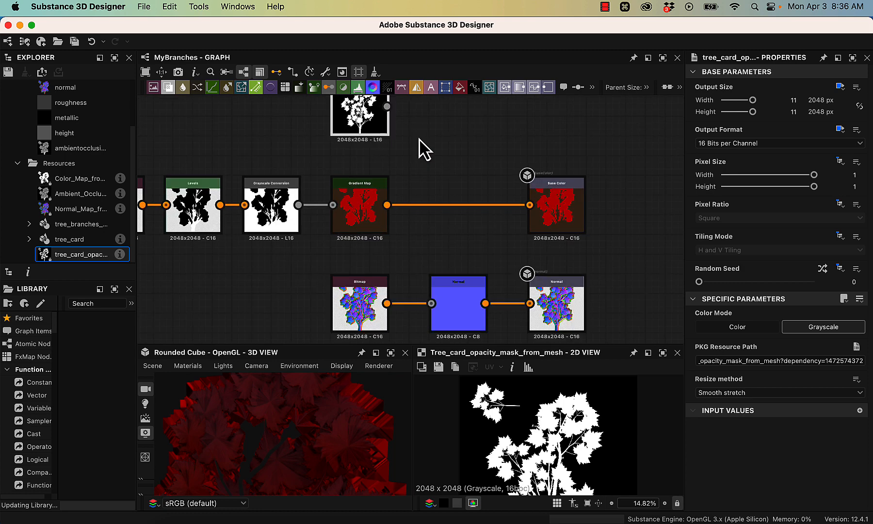
middle_click_drag(421, 141, 420, 183)
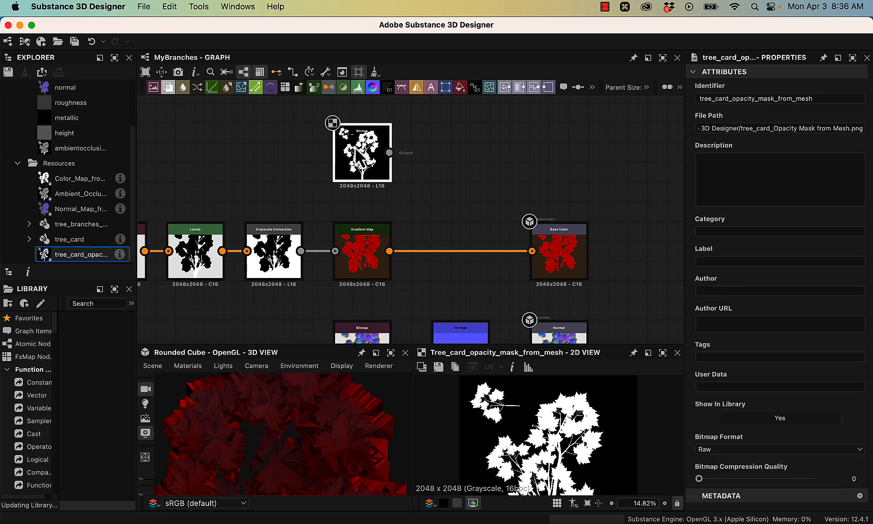
- Assign the opacity mask bitmap to the 3D view's Opacity channel and inspect the leaves and branches up close
left_click_drag(356, 151, 290, 430)
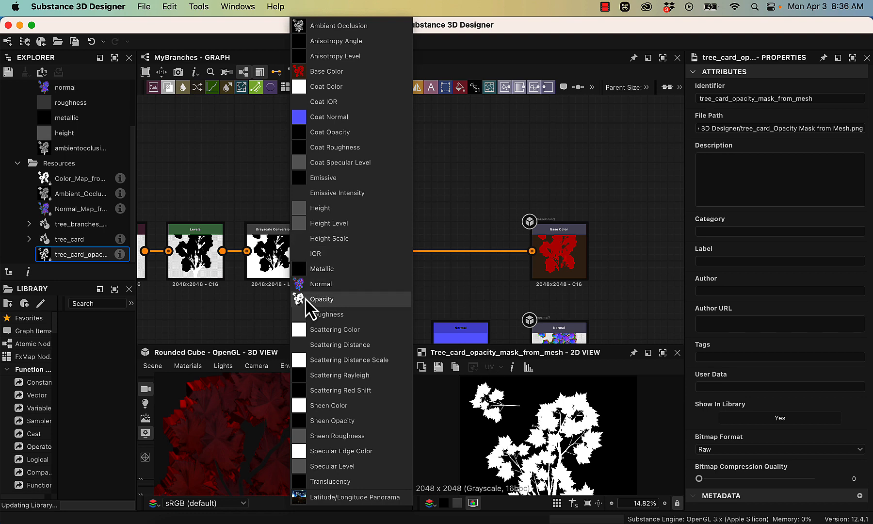
left_click(333, 299)
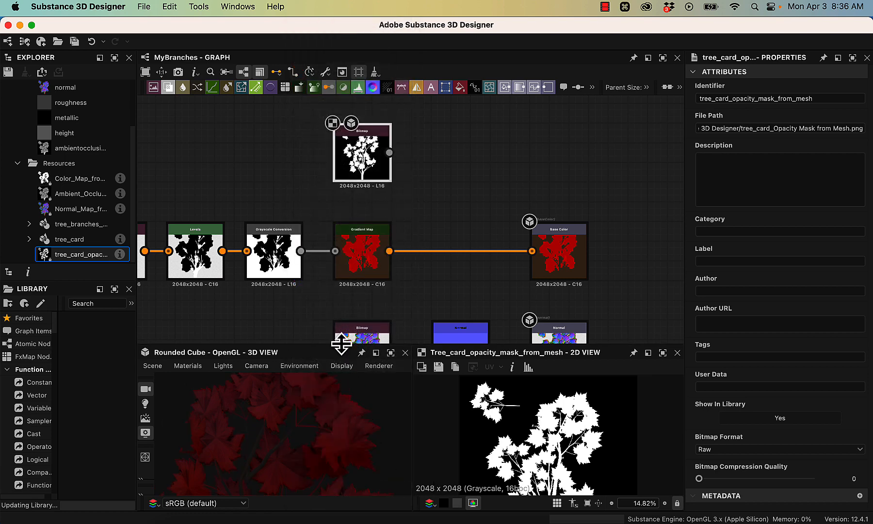
left_click_drag(350, 344, 349, 221)
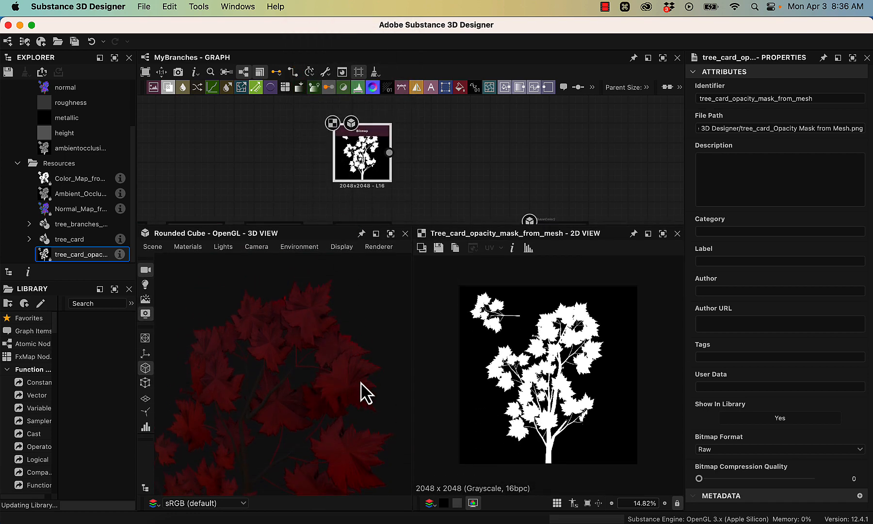
key("alt")
left_click_drag(348, 389, 293, 390, "alt")
right_click_drag(293, 390, 366, 375, "alt")
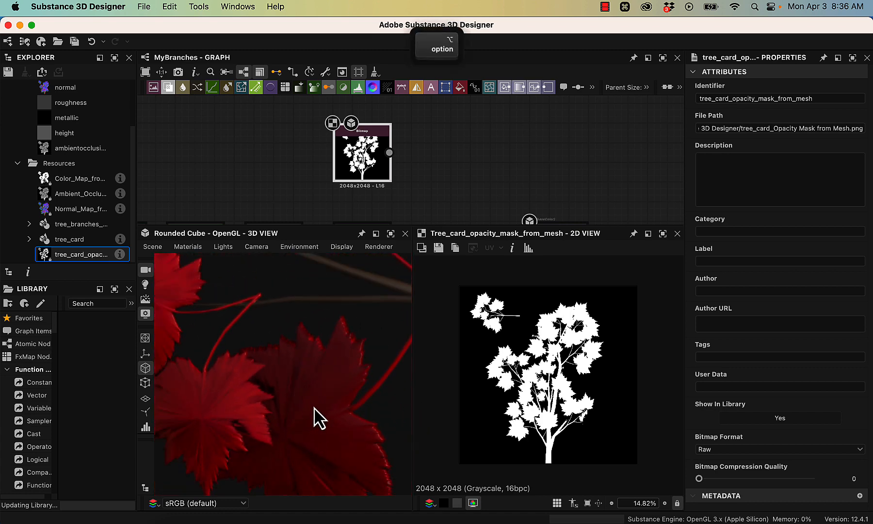
mouse_move(318, 417)
left_mouse_down("alt")
mouse_move(298, 356)
mouse_move(316, 407)
left_mouse_up("alt")
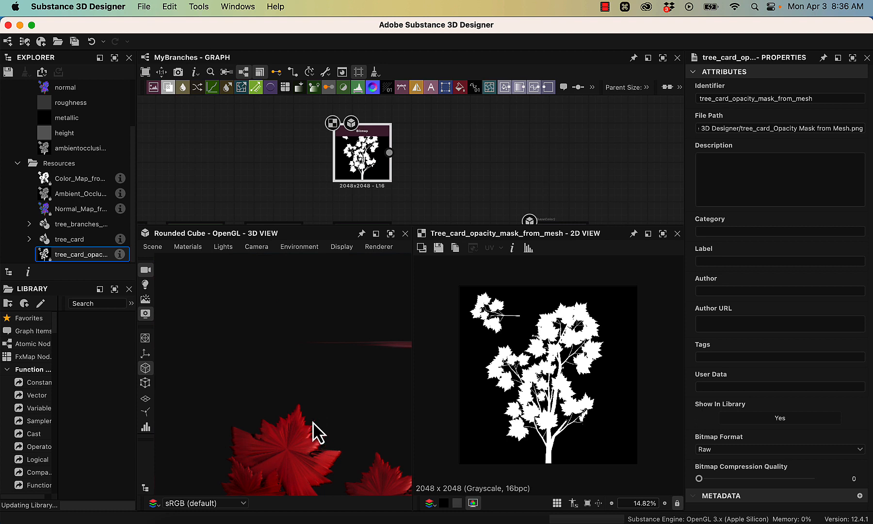
left_click_drag(394, 440, 325, 456, "alt")
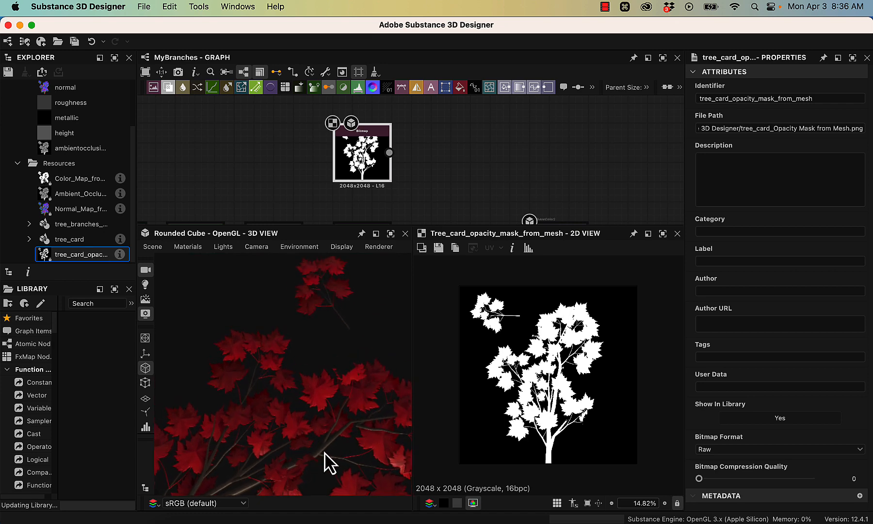
- Add an Output node to the graph and place it above the Base Color output, level with the opacity mask bitmap
middle_click_drag(476, 156, 463, 137)
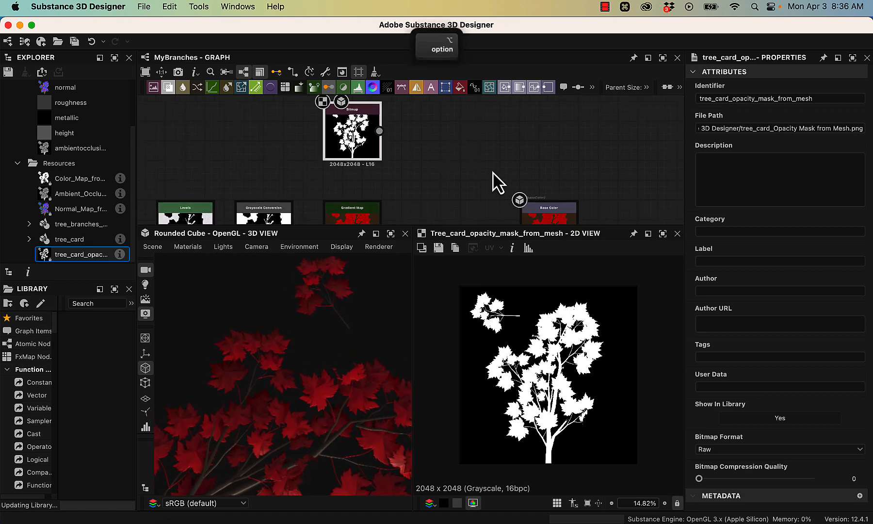
left_click(553, 212)
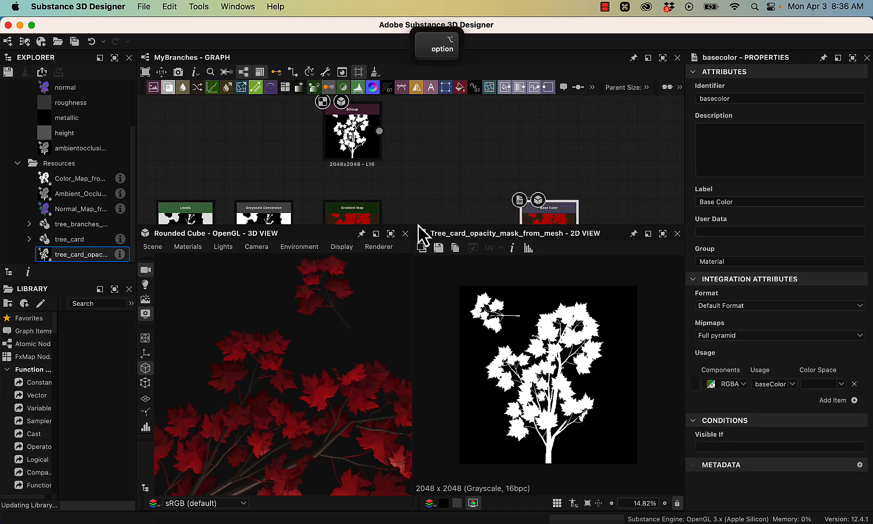
left_click_drag(418, 226, 438, 409)
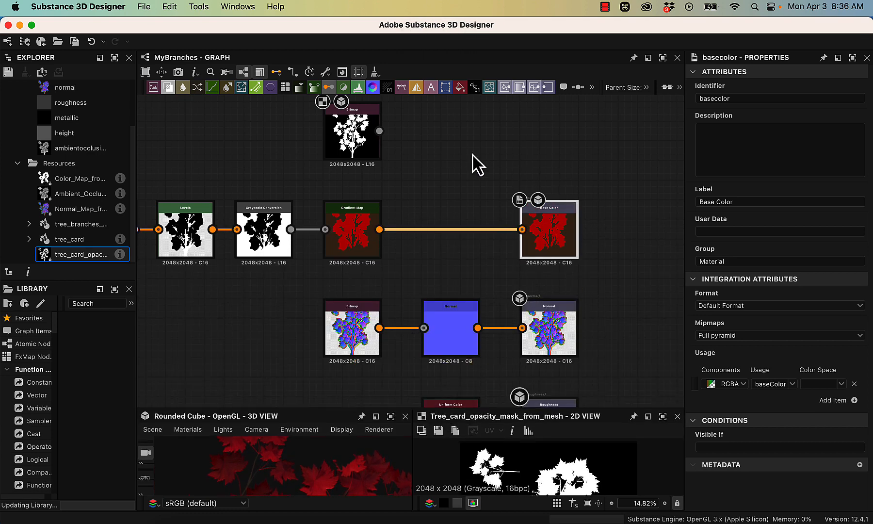
left_click_drag(418, 165, 399, 228, "alt")
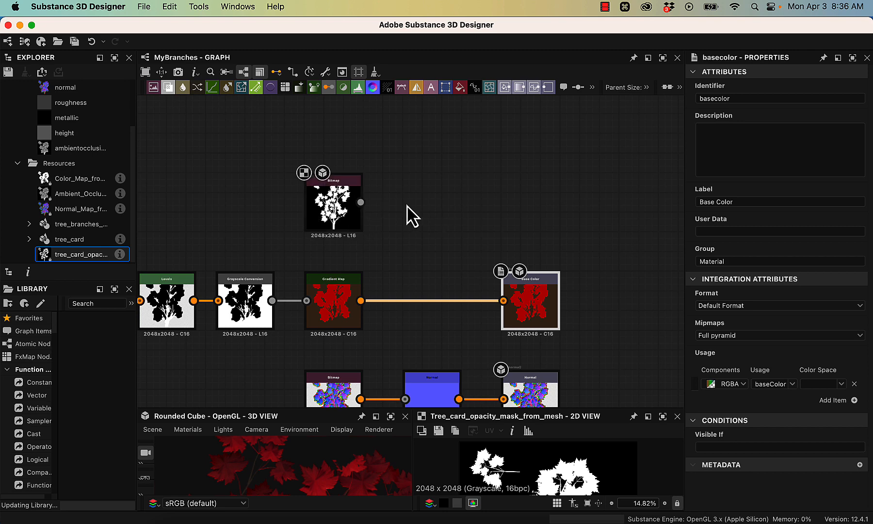
key("space")
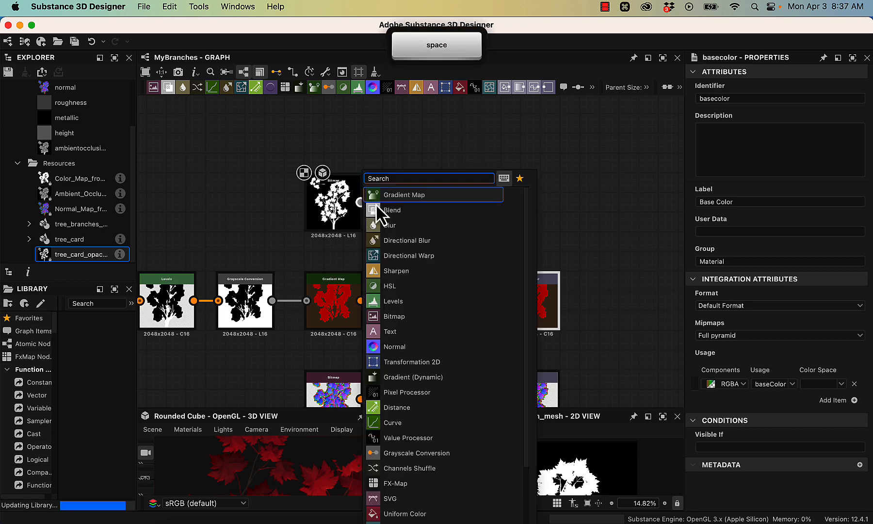
type("ou")
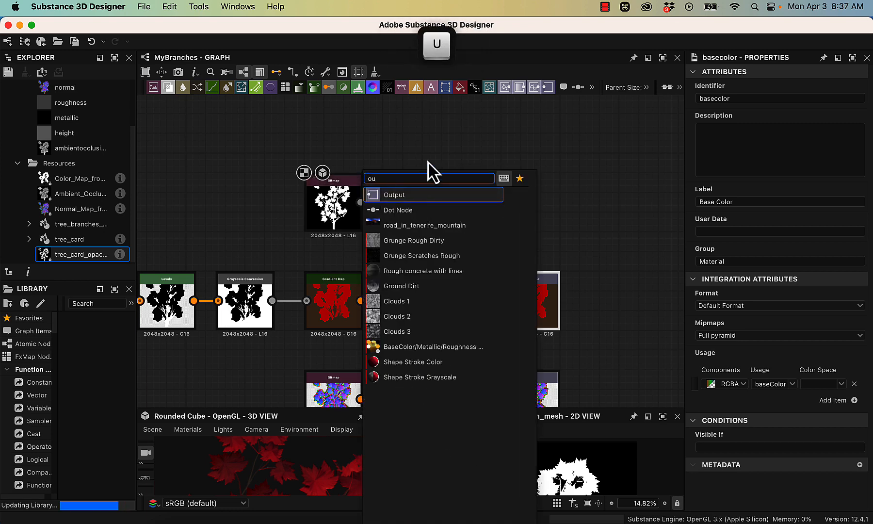
left_click(422, 194)
left_click_drag(355, 218, 533, 220)
- Check the Base Color output's attributes for reference and set the new output node's group to Material
left_click(530, 306)
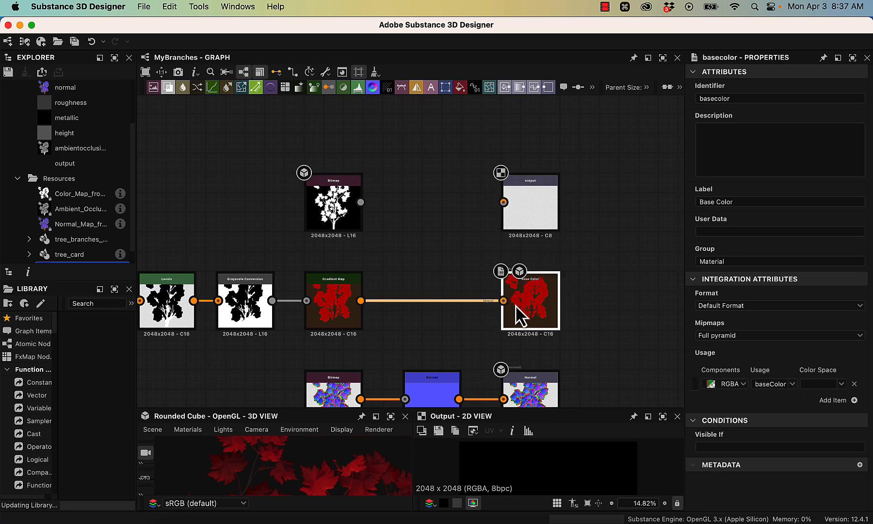
left_click(535, 388)
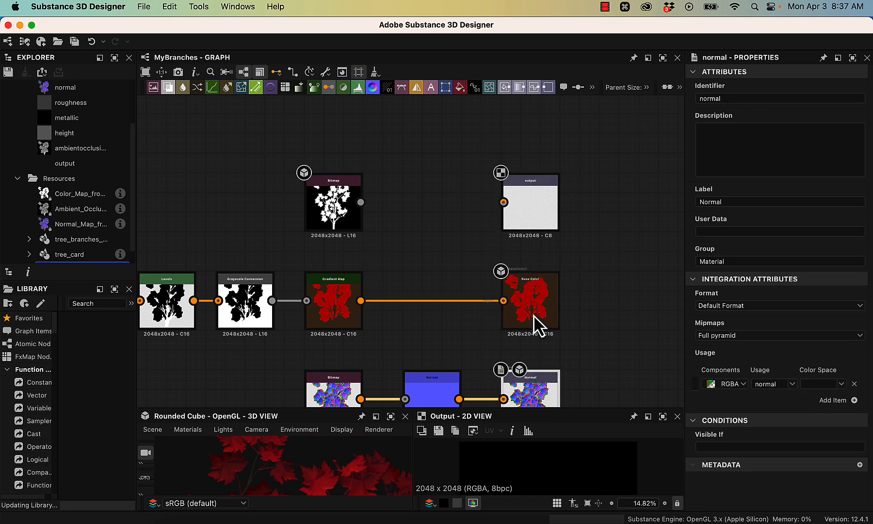
left_click(534, 313)
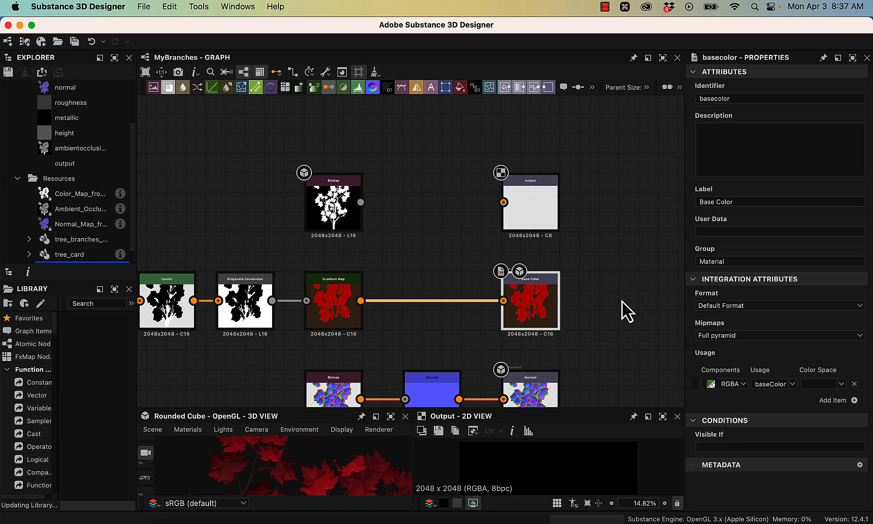
double_click(729, 261)
left_click(737, 201)
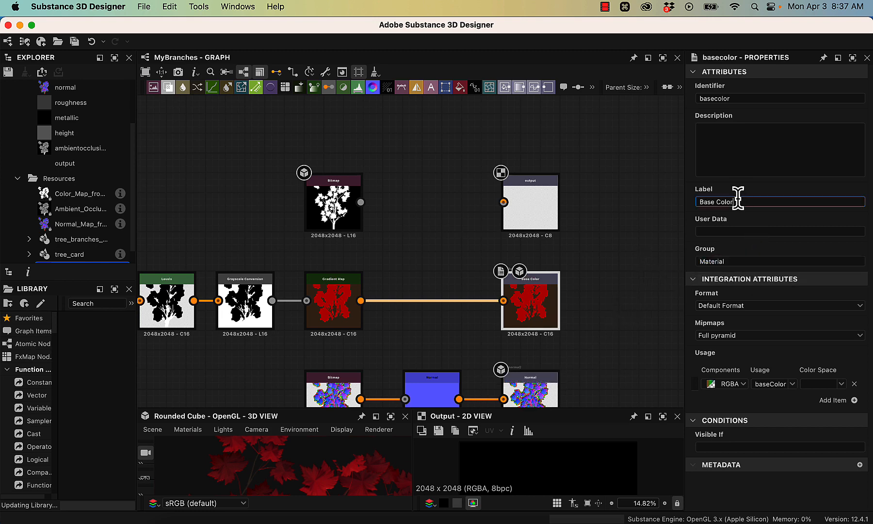
double_click(737, 98)
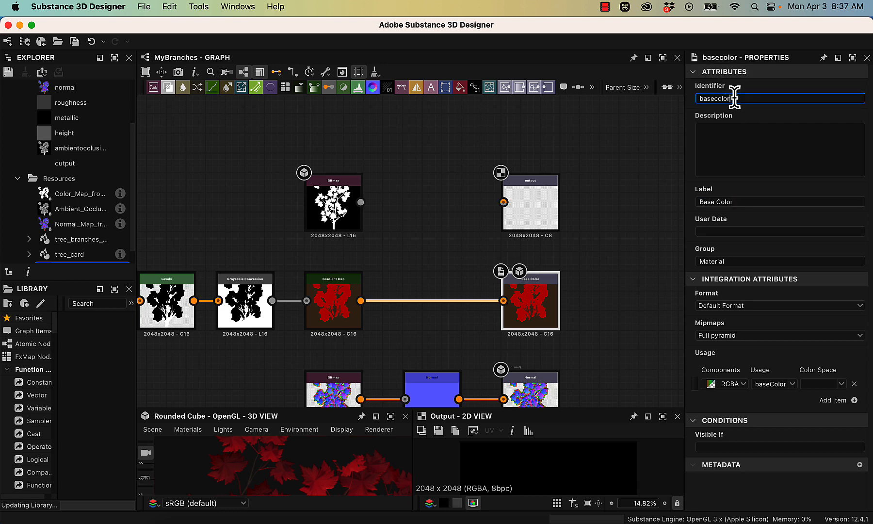
left_click(542, 208)
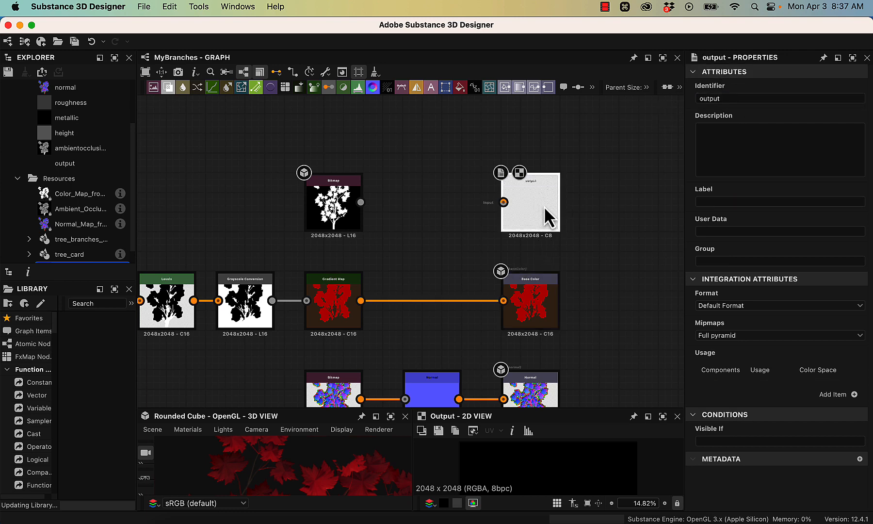
left_click(730, 261)
type("Material")
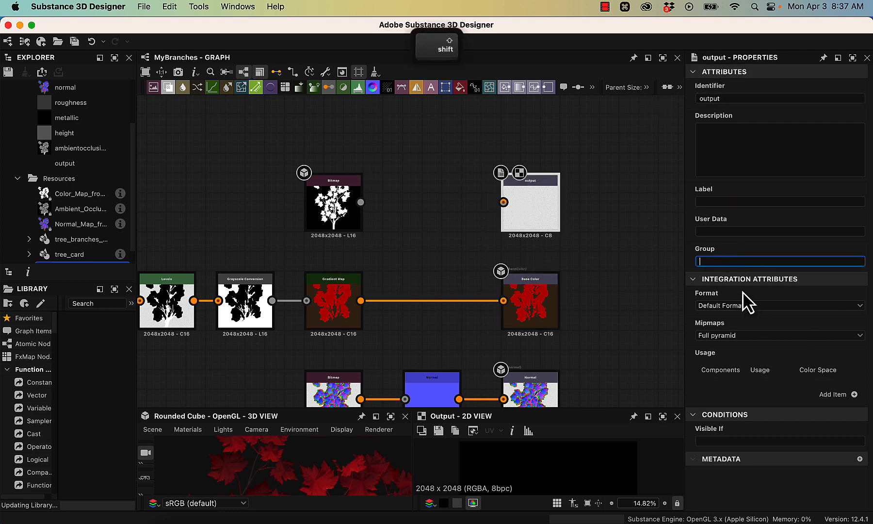
key("Return")
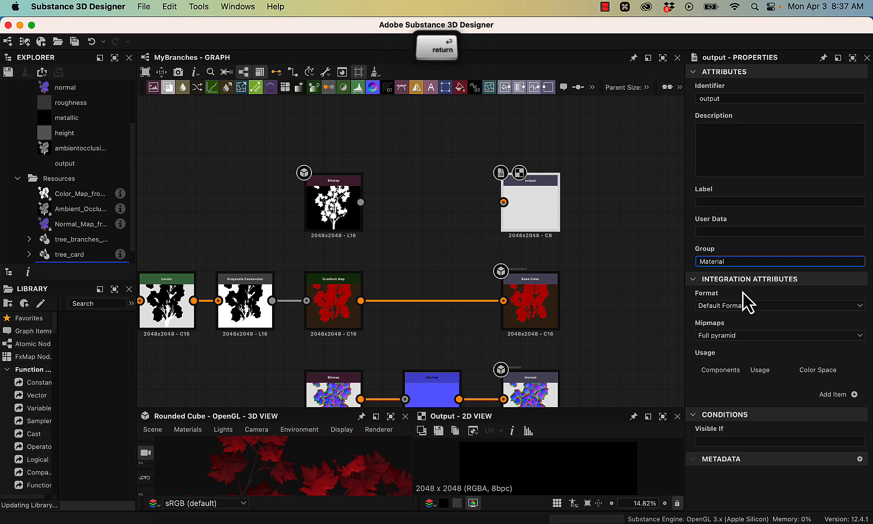
- Set the new output node's label to Opacity and its identifier to opacity
left_click(707, 201)
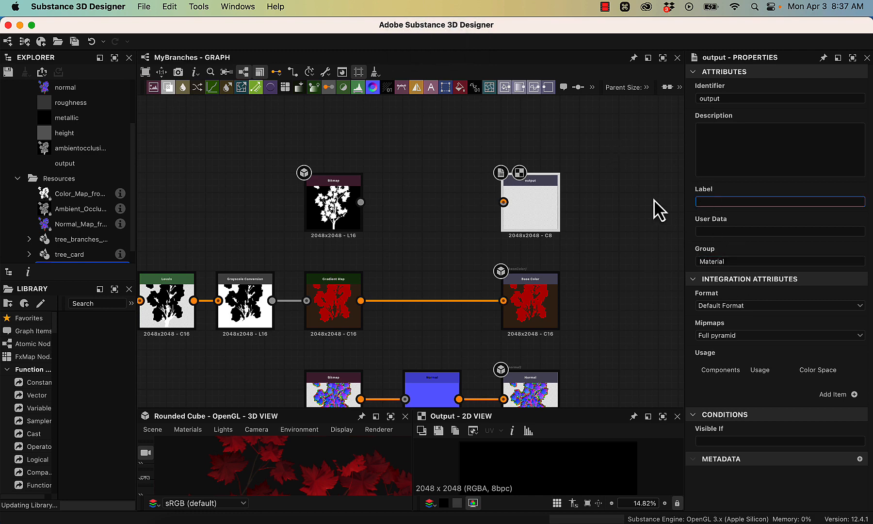
type("Opaci")
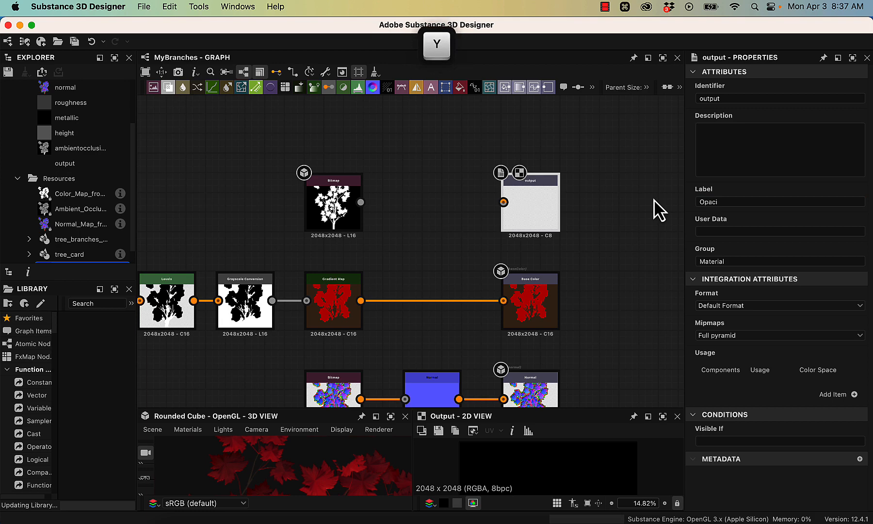
left_click(746, 200)
type("ty")
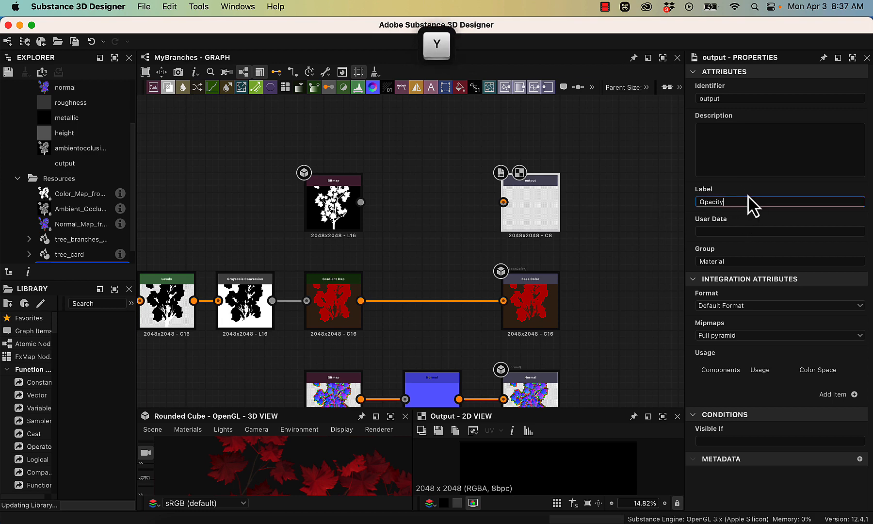
double_click(715, 98)
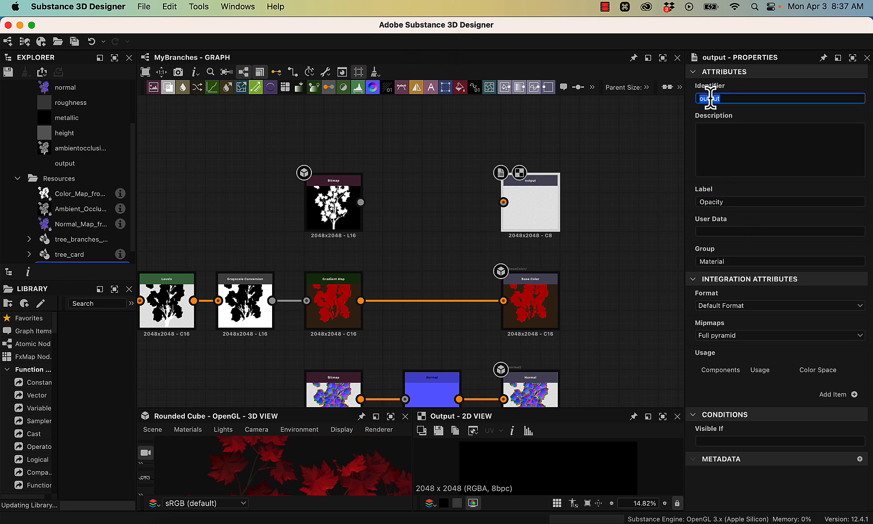
type("opac")
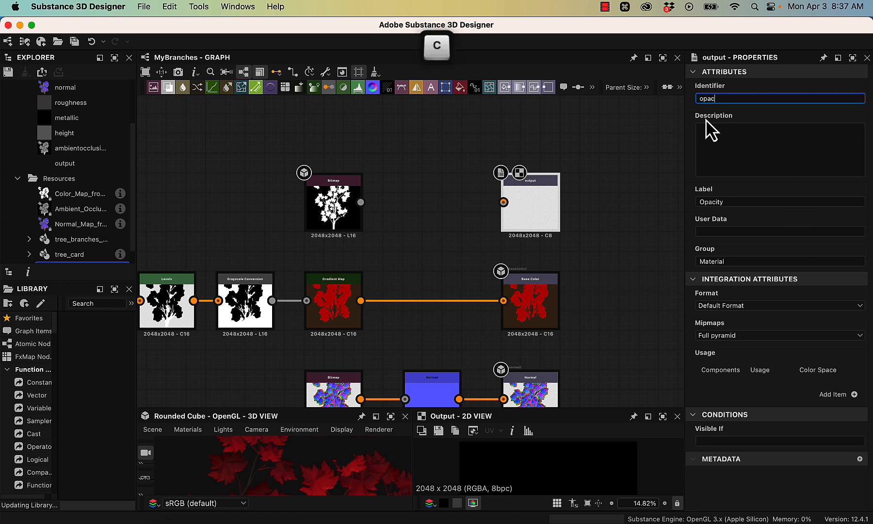
type("ity")
key("Return")
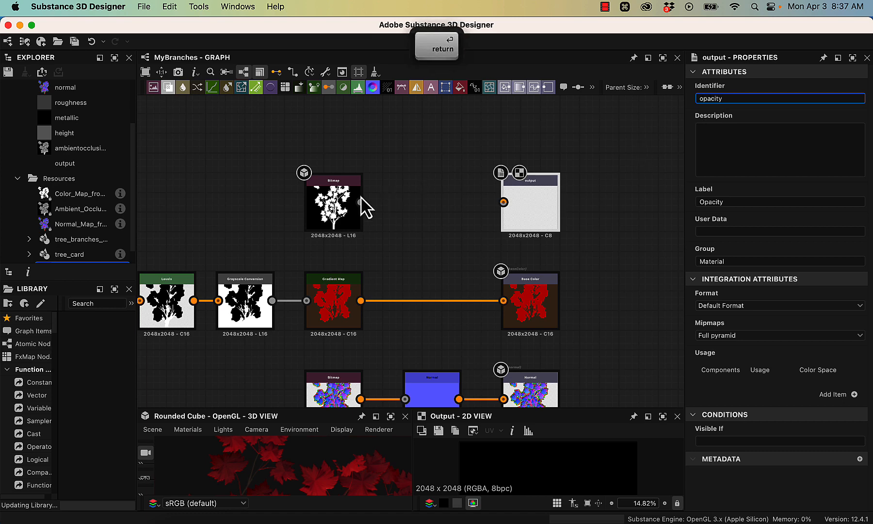
- Connect the opacity mask bitmap to the new opacity output node
left_click_drag(360, 202, 503, 202)
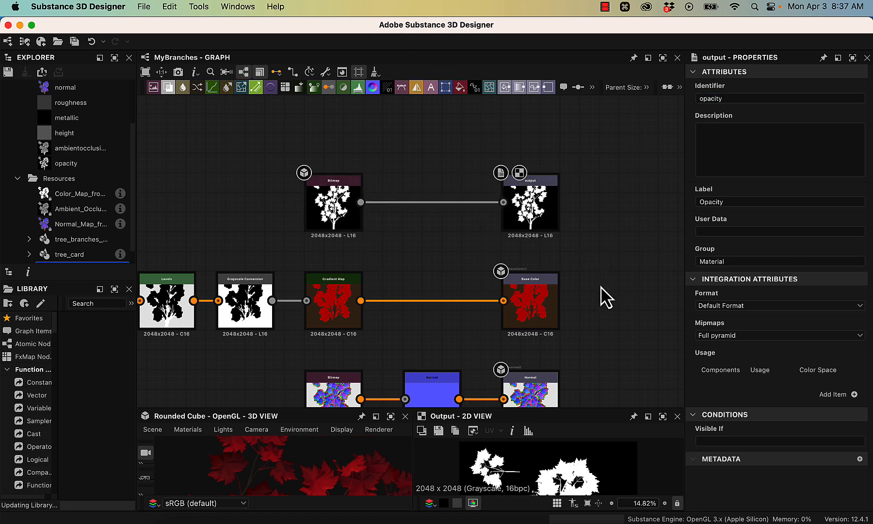
left_click_drag(611, 248, 635, 115, "alt")
right_click_drag(609, 280, 599, 224, "alt")
left_click_drag(599, 224, 499, 185, "alt")
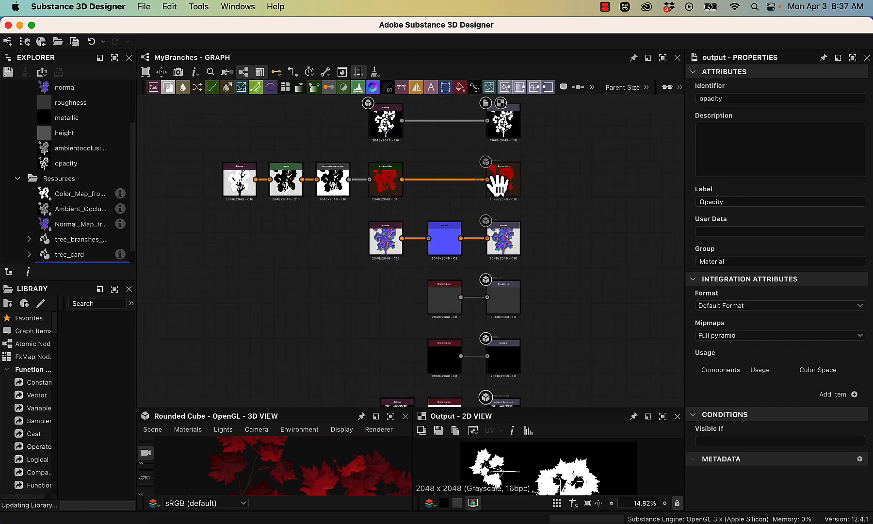
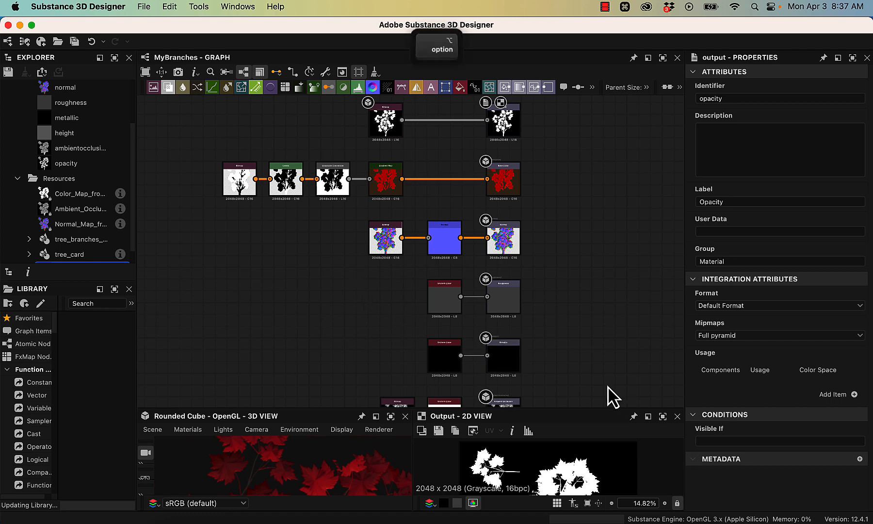
- Select the Uniform Color node feeding the Roughness output and enlarge the 3D and 2D views
left_click_drag(610, 396, 595, 322, "alt")
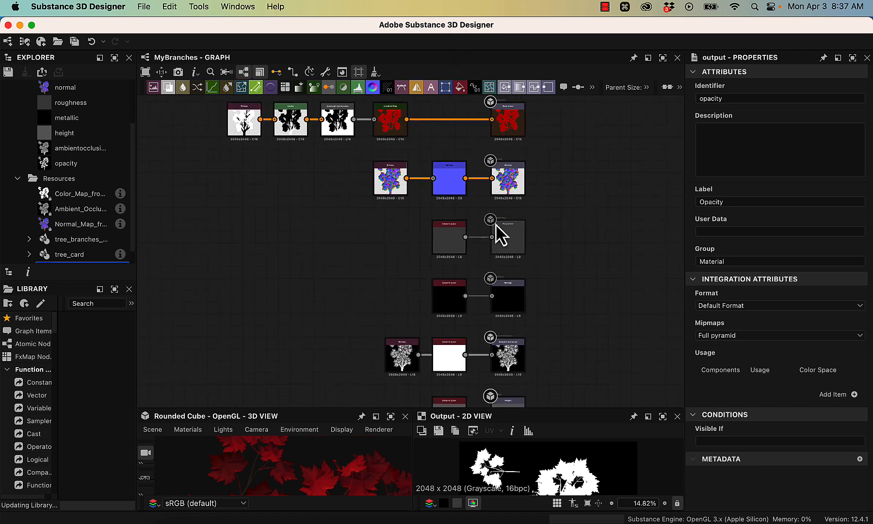
left_click_drag(499, 234, 507, 310, "alt")
scroll(507, 301, "up", 3)
left_click(574, 295)
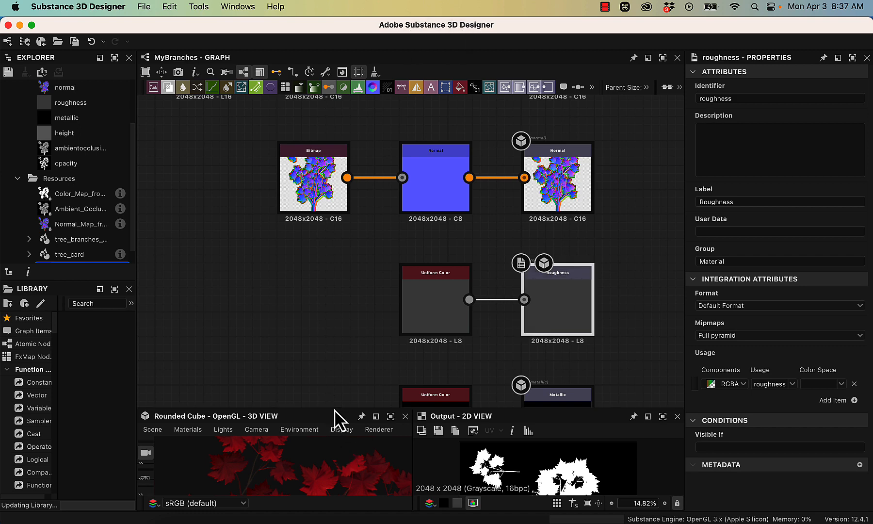
left_click(425, 312)
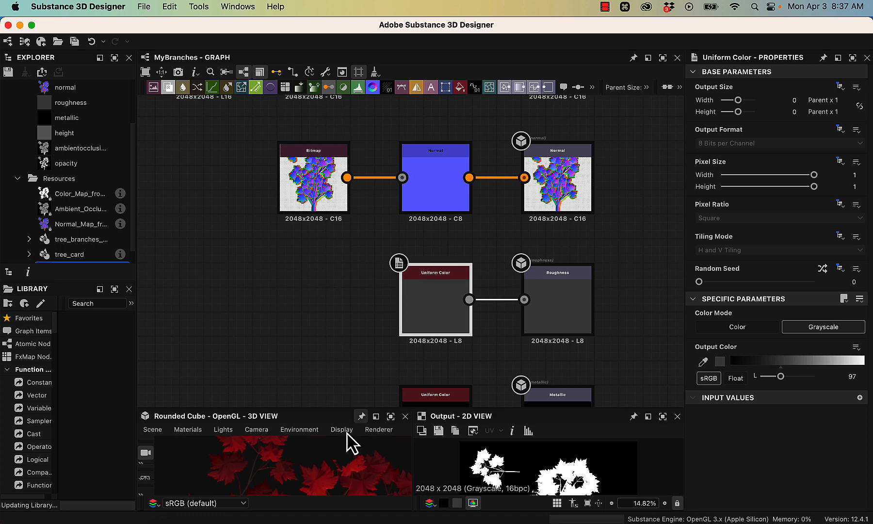
left_click_drag(359, 406, 358, 298)
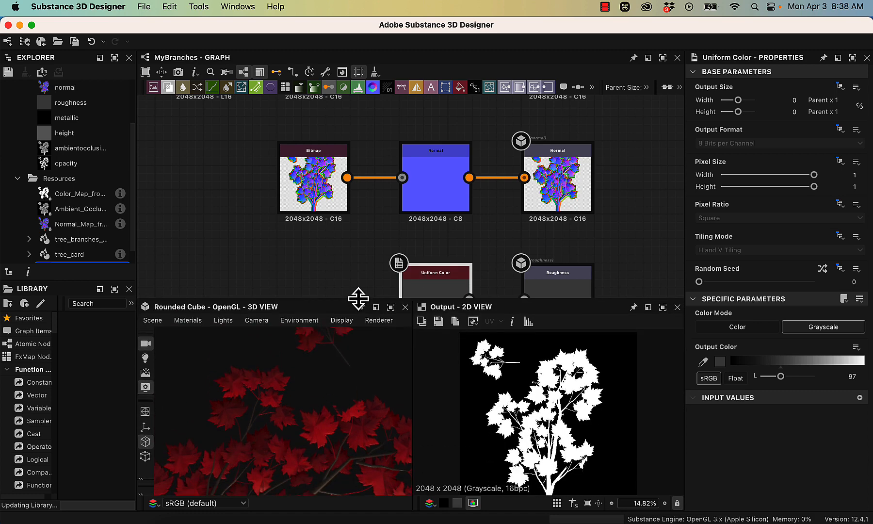
- Try the roughness Uniform Color at output values 255 and 5, checking the leaves in the 3D view each time
left_click_drag(796, 362, 865, 360)
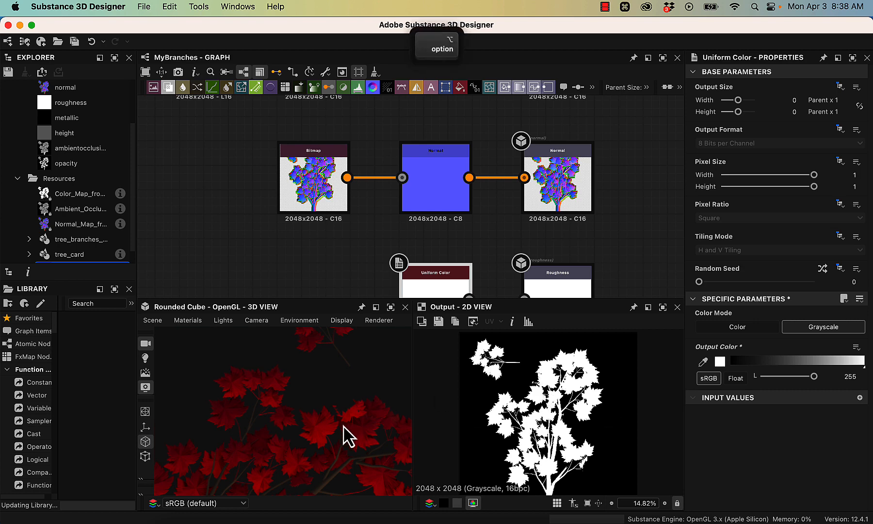
left_click_drag(347, 436, 424, 453, "alt")
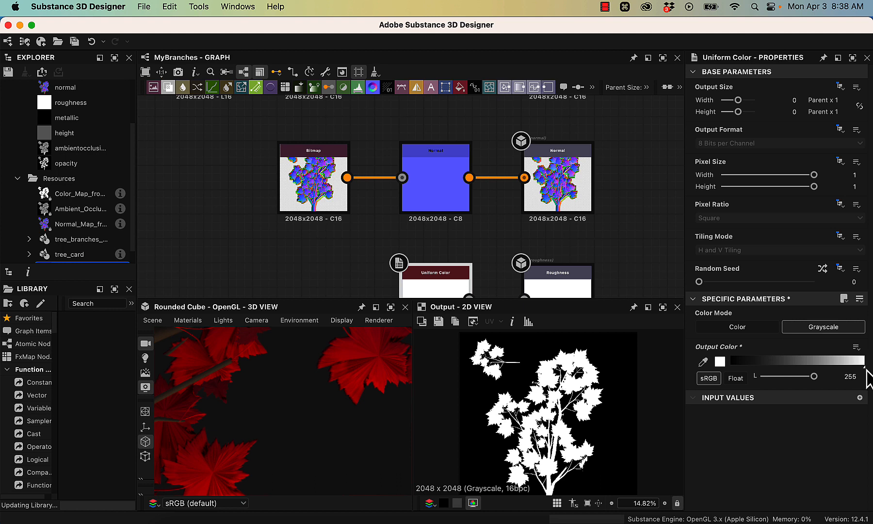
left_click(731, 356)
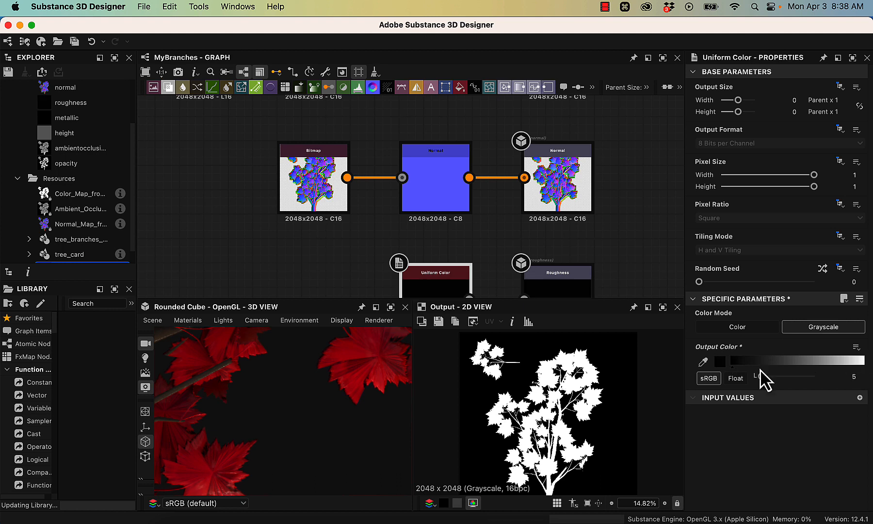
left_click_drag(275, 411, 288, 464, "alt")
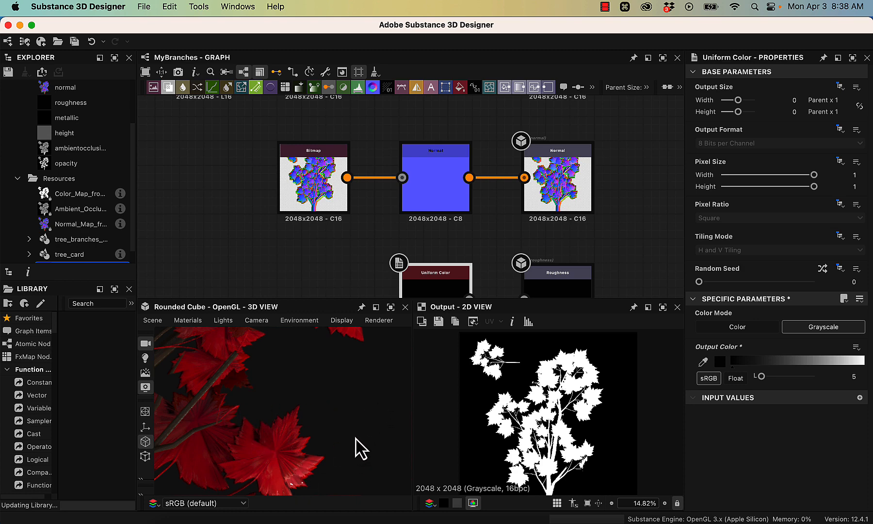
left_click_drag(356, 423, 339, 315, "alt")
- Add a Levels node below the base color chain, in the same row as the Roughness output
scroll(368, 249, "down", 5)
middle_click_drag(345, 176, 381, 124)
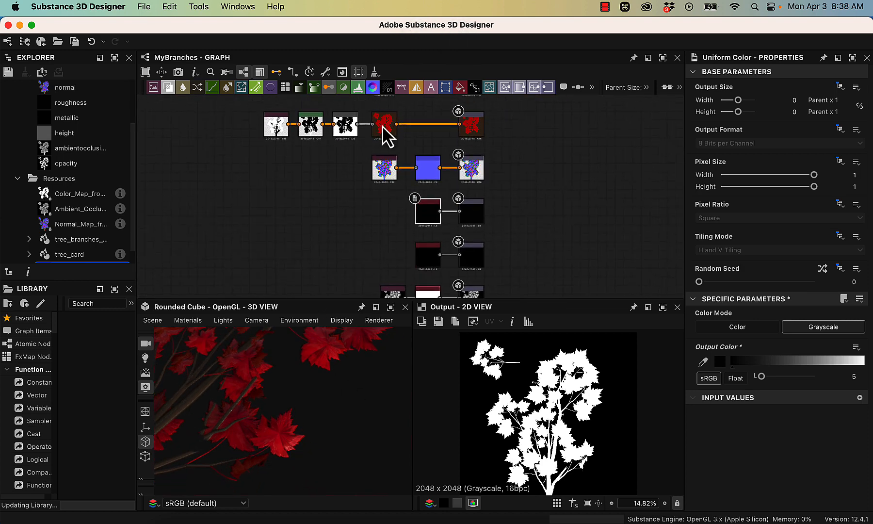
left_click(347, 125)
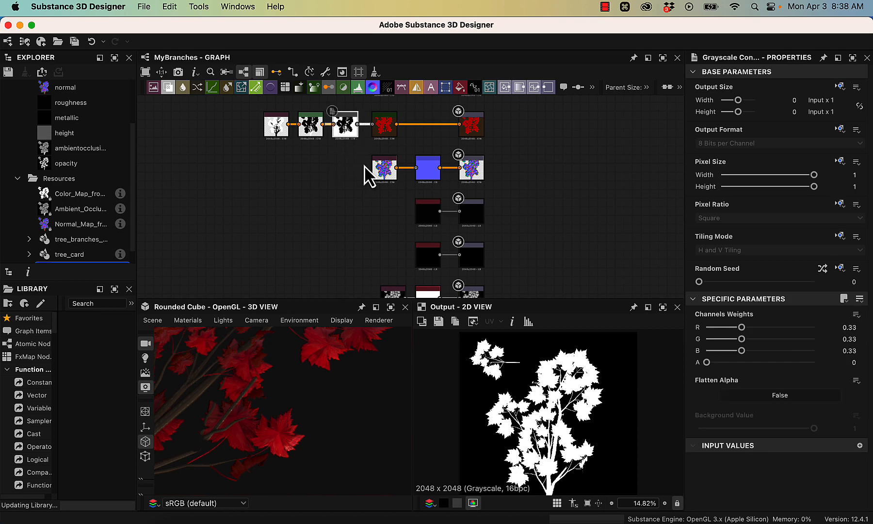
scroll(335, 191, "up", 2)
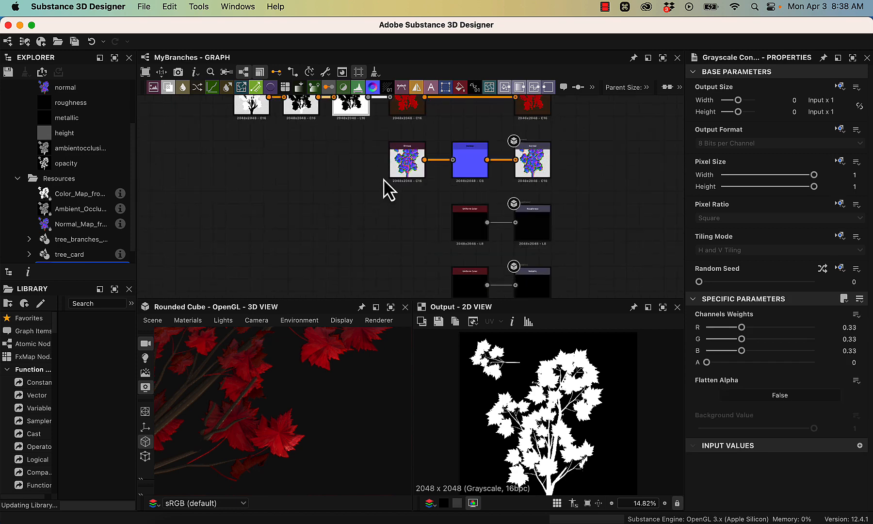
left_click_drag(355, 166, 335, 195, "alt")
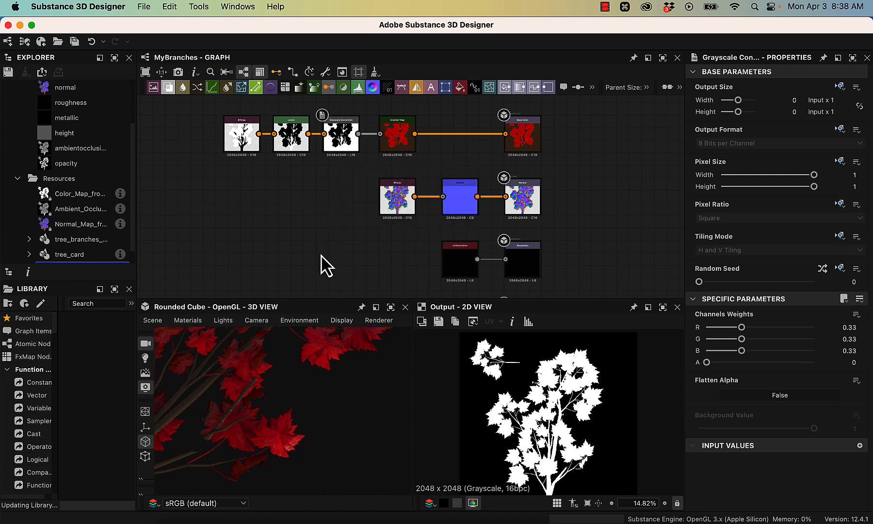
key("space")
type("level")
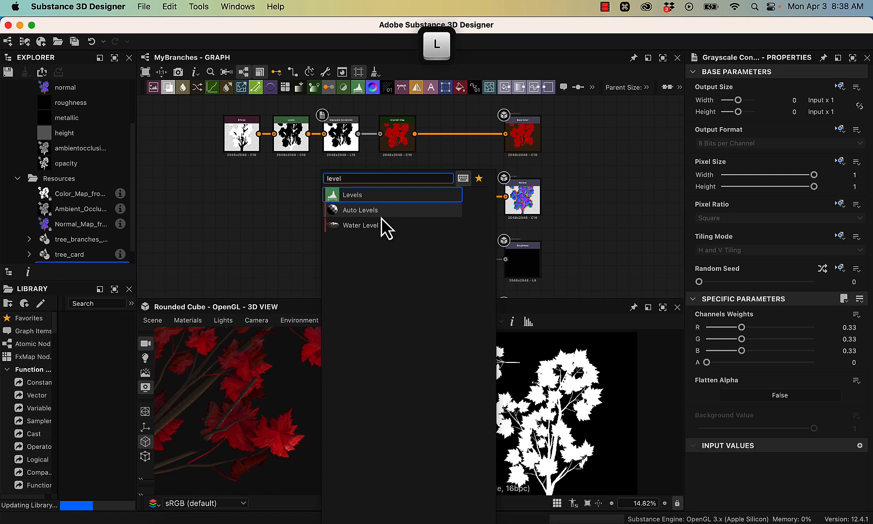
left_click(369, 194)
left_click_drag(331, 264, 350, 260)
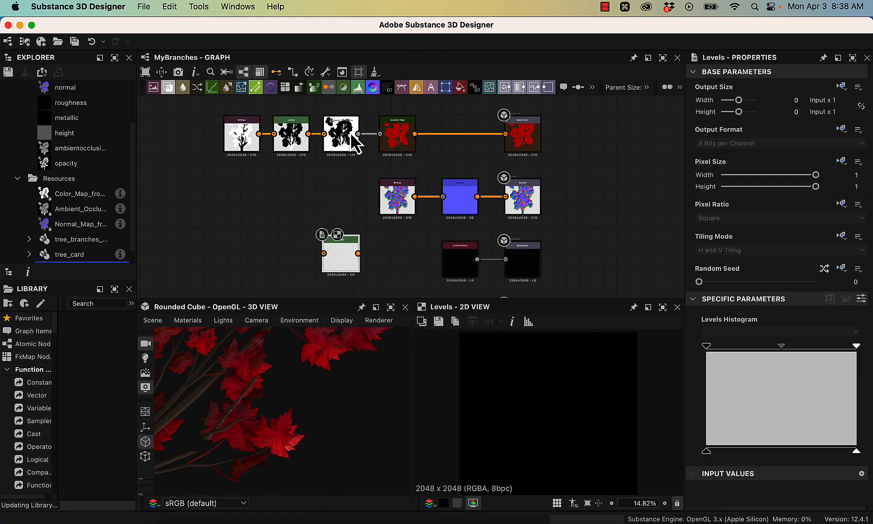
- Feed the Grayscale Conversion through the new Levels node into the Roughness output and inspect the leaves and branches in 3D
left_click_drag(358, 133, 506, 261)
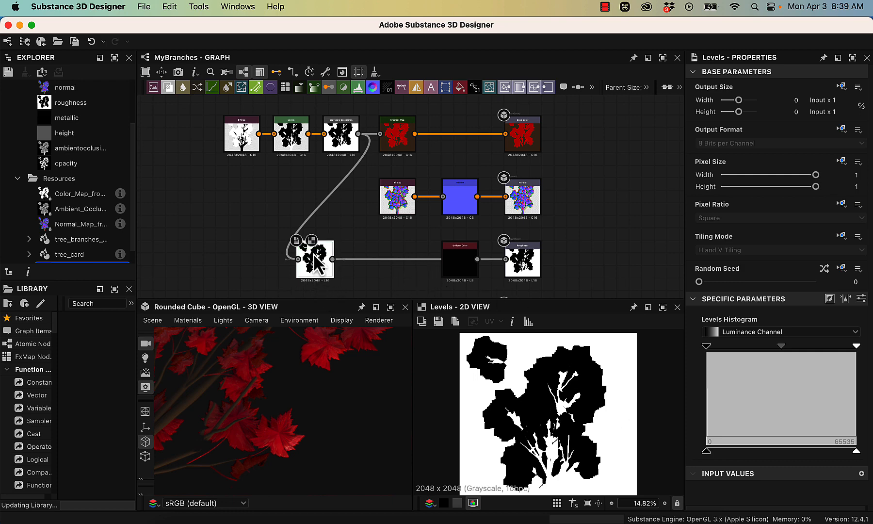
scroll(286, 425, "up", 5)
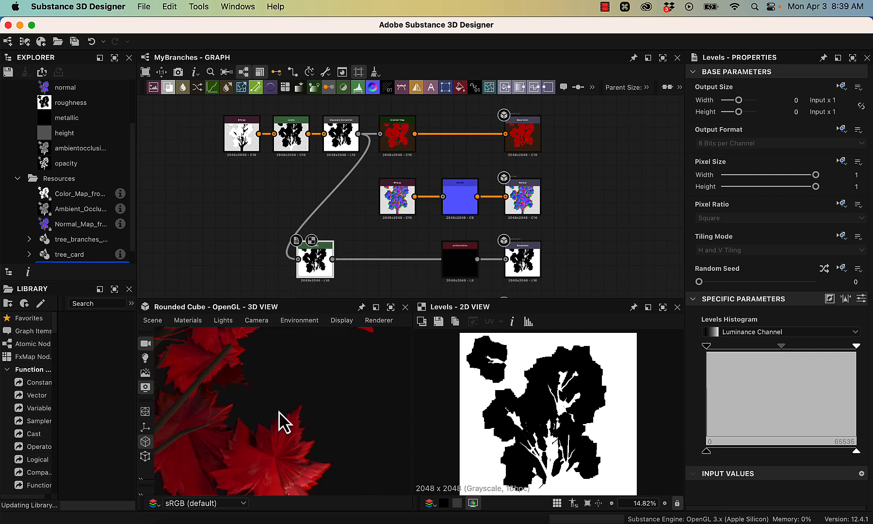
left_click_drag(328, 449, 334, 421, "alt")
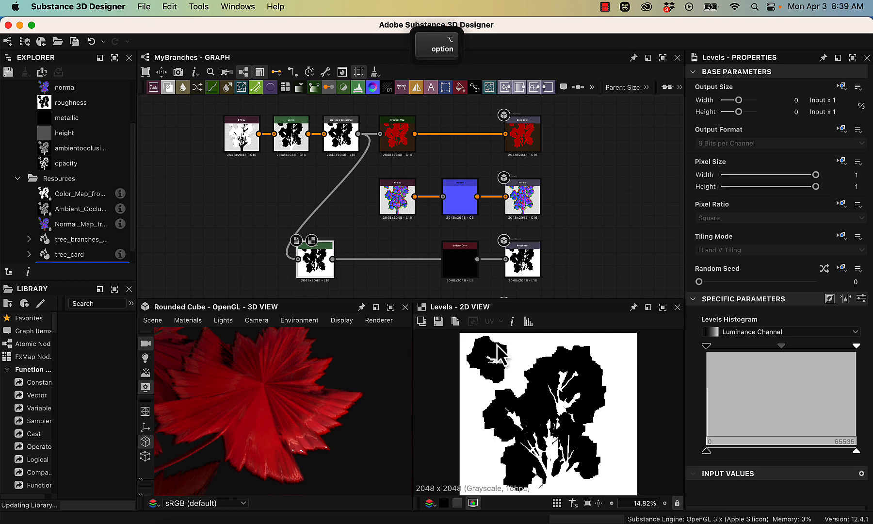
left_click_drag(302, 398, 339, 378, "alt")
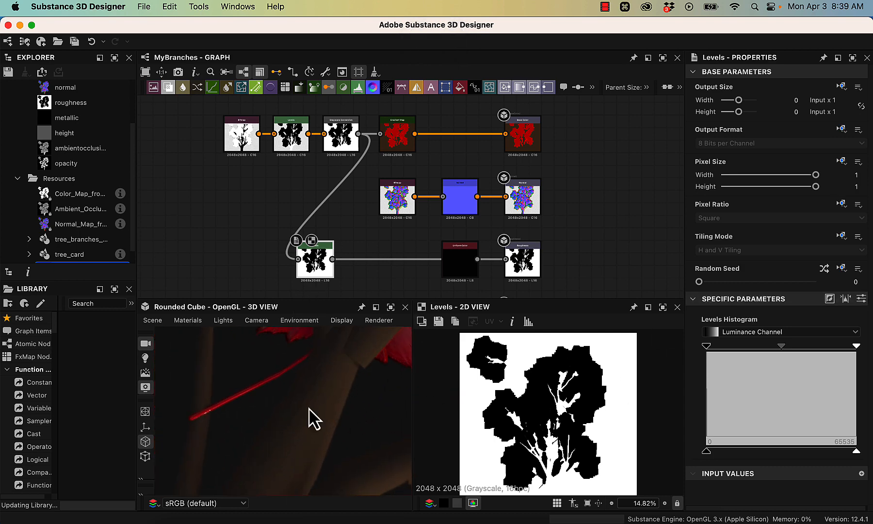
left_click_drag(339, 427, 312, 345, "alt")
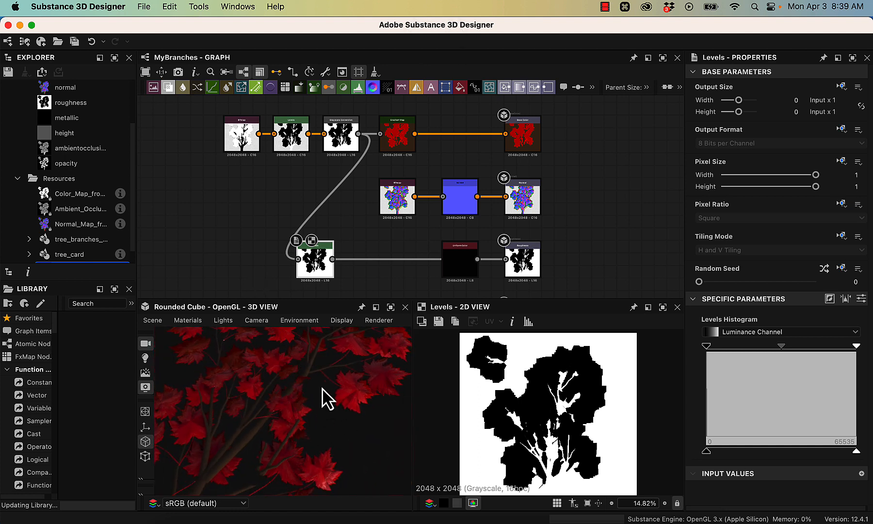
left_click_drag(324, 395, 321, 417, "alt")
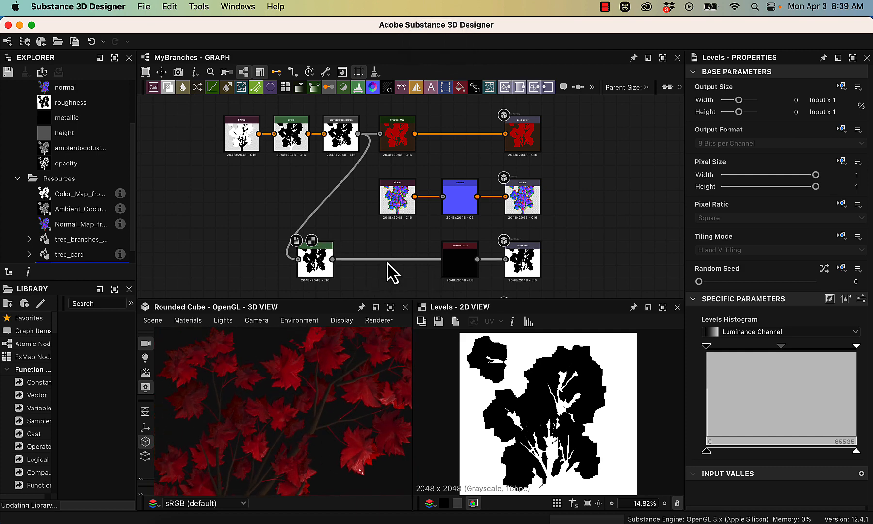
- Add a Blend node between the Levels node and the Roughness output and connect Levels to its Foreground input
key("space")
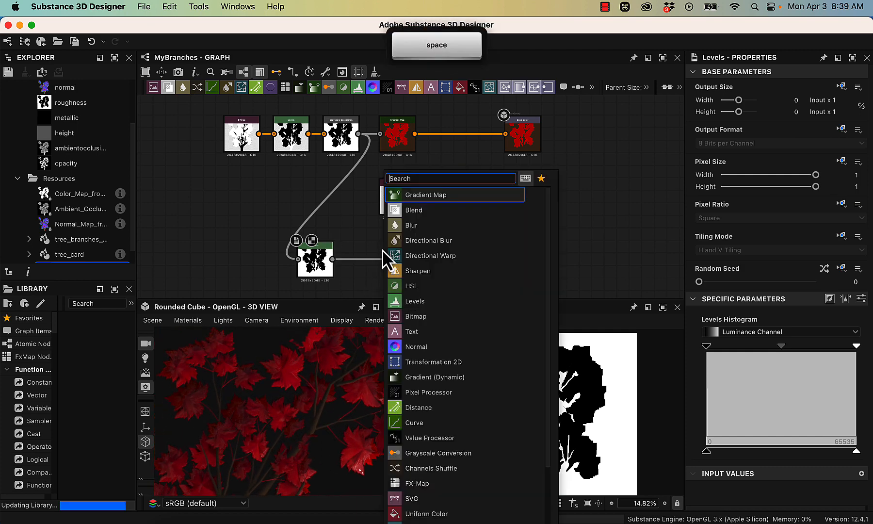
left_click(416, 212)
left_click_drag(379, 249, 386, 262)
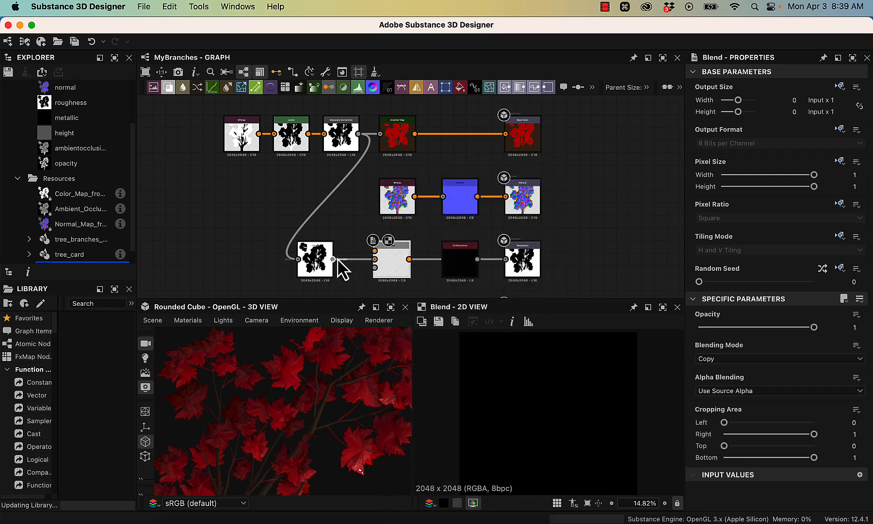
left_click_drag(337, 260, 379, 256)
scroll(383, 268, "up", 5)
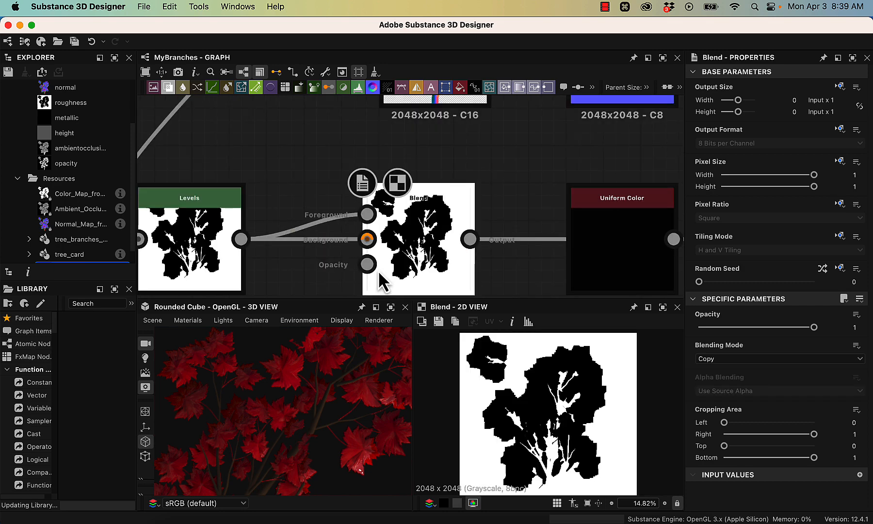
left_click_drag(455, 223, 469, 202, "alt")
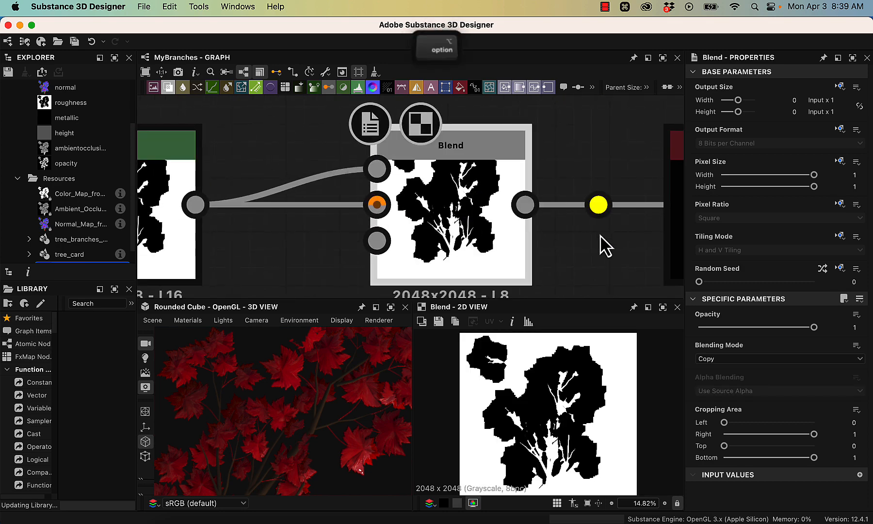
- Move the roughness Uniform Color below the Levels and Blend nodes, connect it to the Blend's Background, and connect the Blend to Roughness
scroll(601, 242, "down", 3, "alt")
left_click_drag(633, 219, 385, 170, "alt")
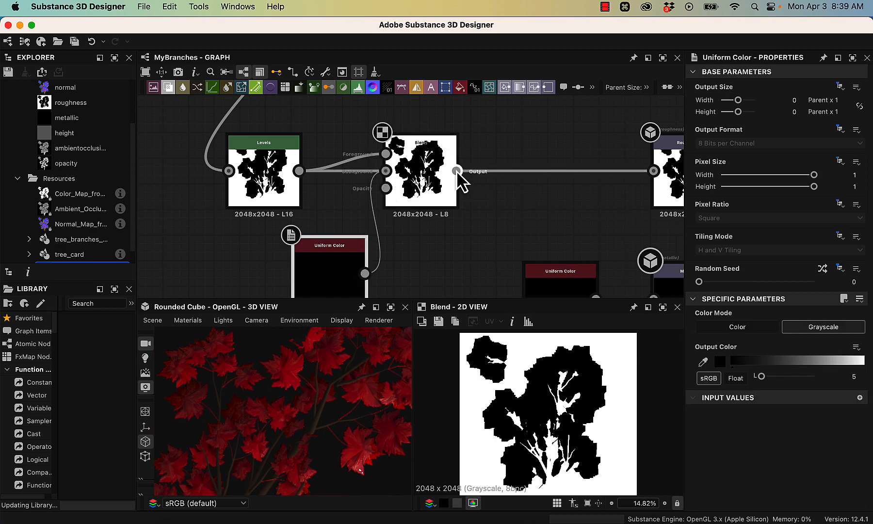
left_click_drag(614, 214, 475, 209, "alt")
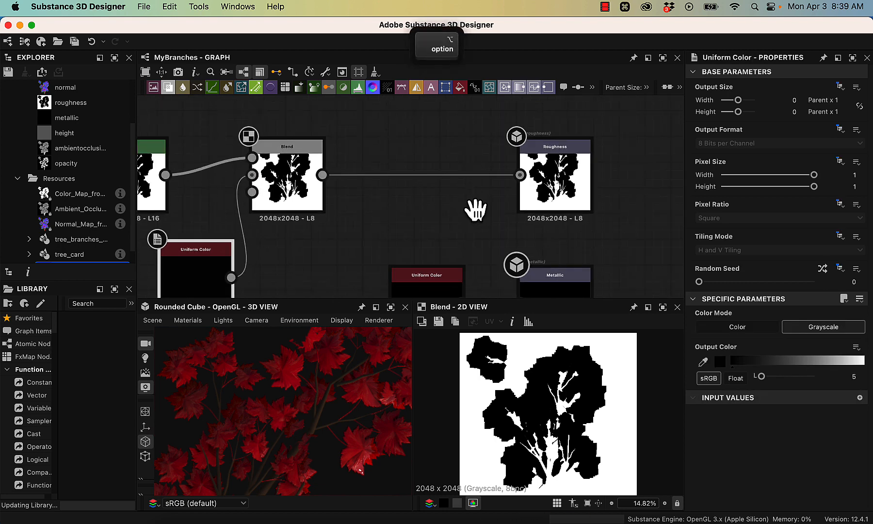
left_click_drag(323, 174, 519, 176)
left_click_drag(452, 224, 525, 194, "alt")
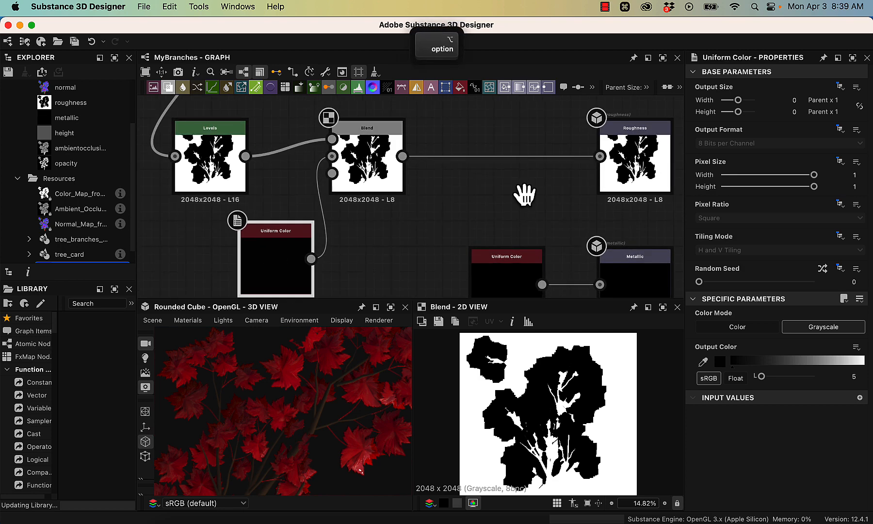
- Move the Levels node closer to the Blend node and set the roughness Uniform Color's grayscale output to 109
left_click(206, 150)
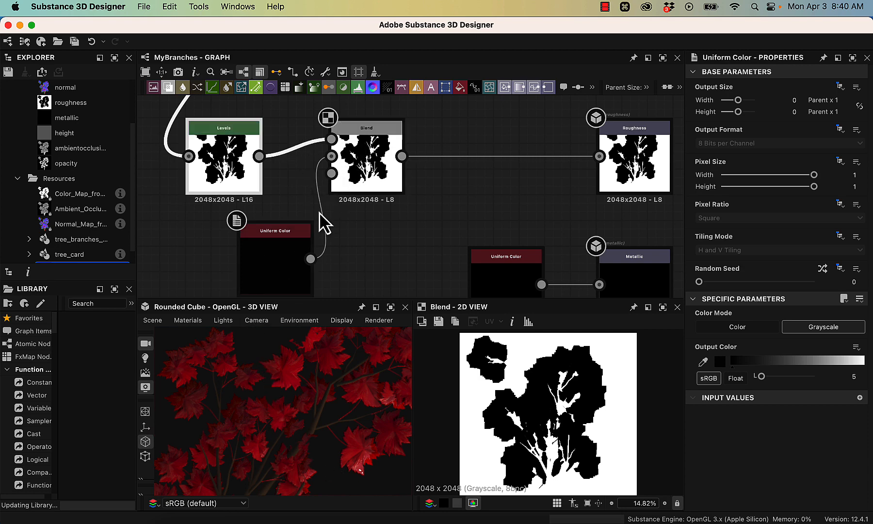
left_click(283, 272)
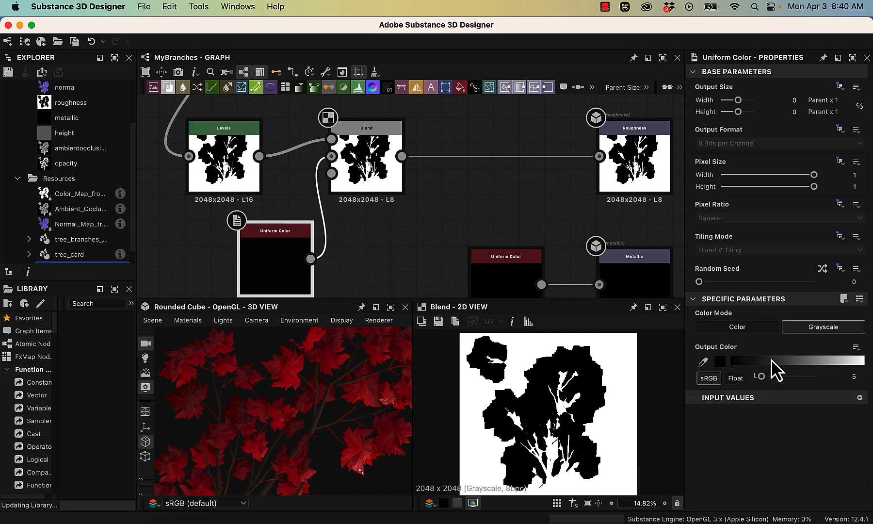
left_click_drag(775, 364, 787, 361)
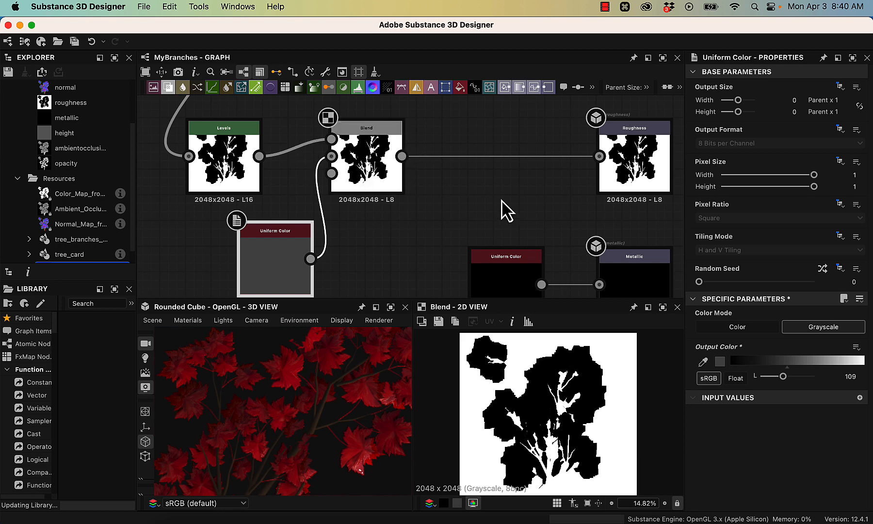
- Set the Blend node's opacity to 0.28 and inspect the shine of the leaves and branches in the 3D view
left_click_drag(442, 265, 405, 248, "super")
left_click(347, 150)
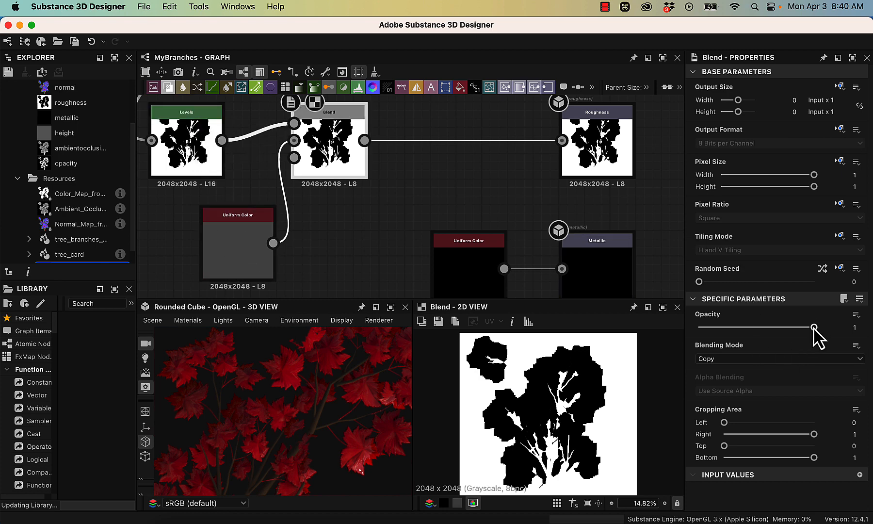
left_click_drag(813, 327, 734, 345)
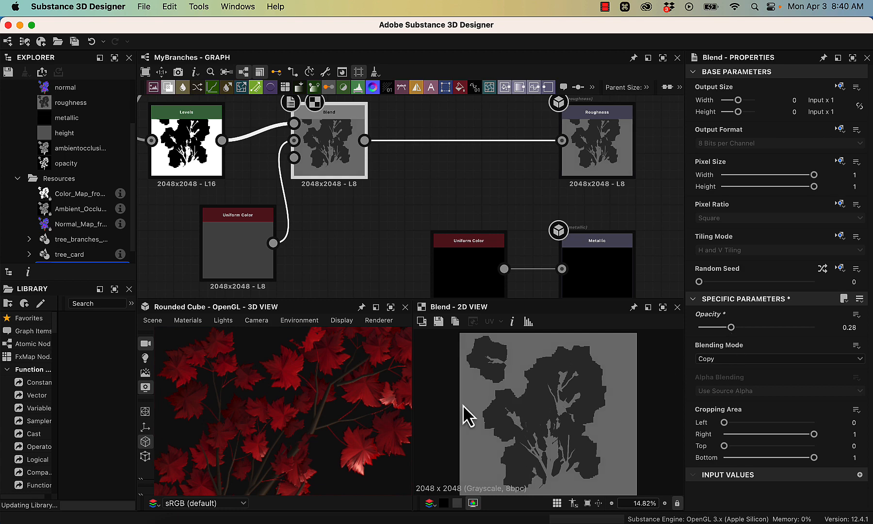
left_click_drag(351, 440, 350, 409, "alt")
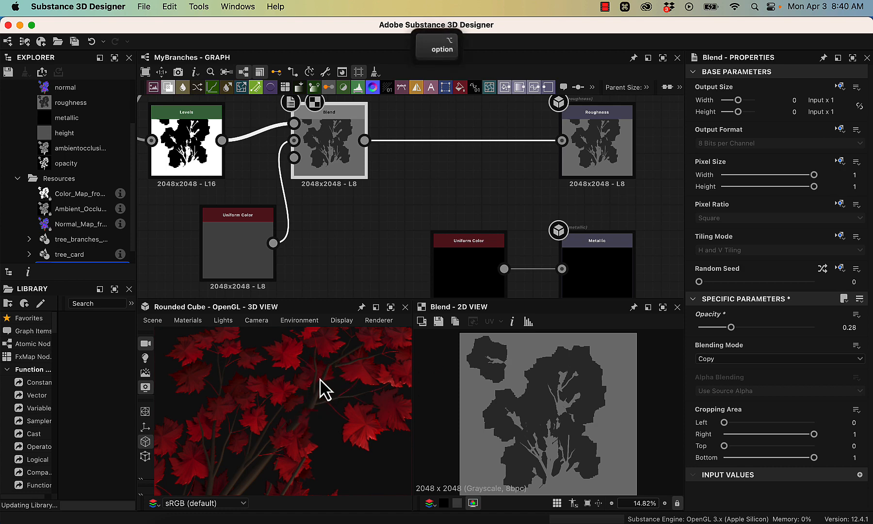
mouse_move(321, 386)
left_mouse_down("alt")
mouse_move(311, 413)
mouse_move(306, 384)
left_mouse_up("alt")
right_click_drag(306, 384, 689, 497, "alt")
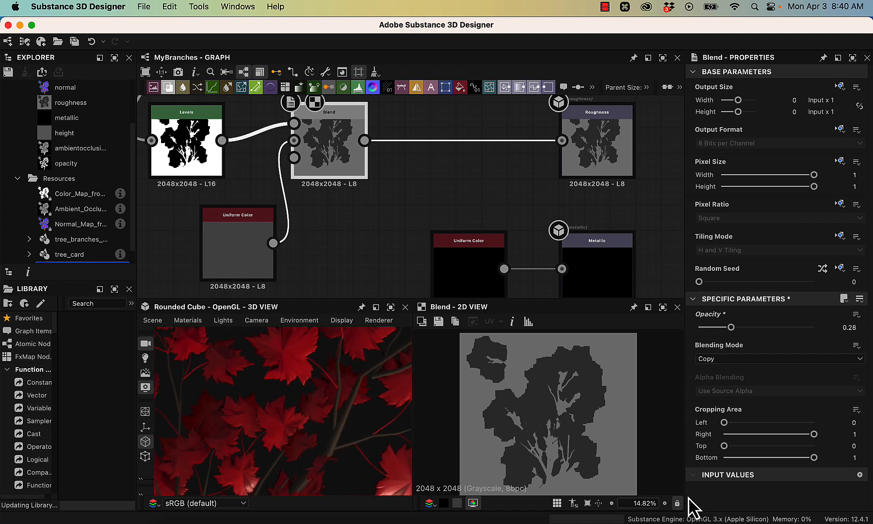
left_click_drag(331, 386, 384, 413, "alt")
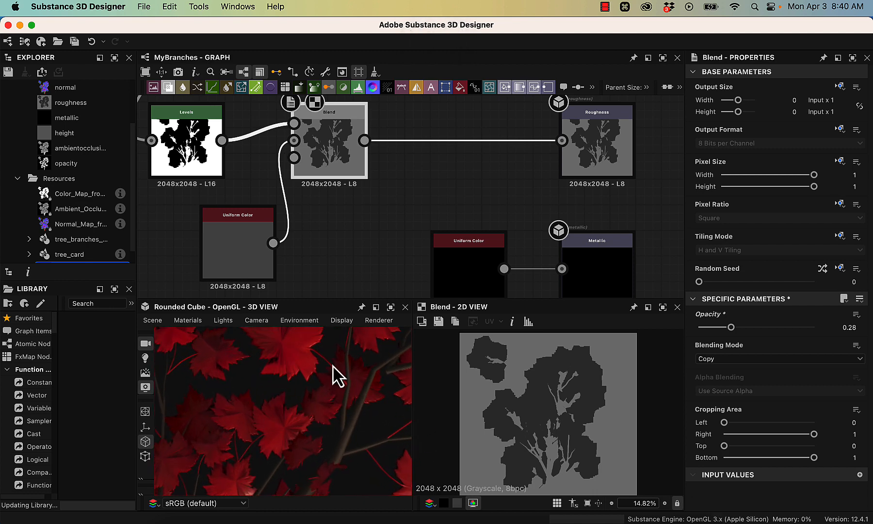
- Open the bitmap export settings for the outputs of the MyBranches graph
right_click_drag(429, 166, 342, 85, "alt")
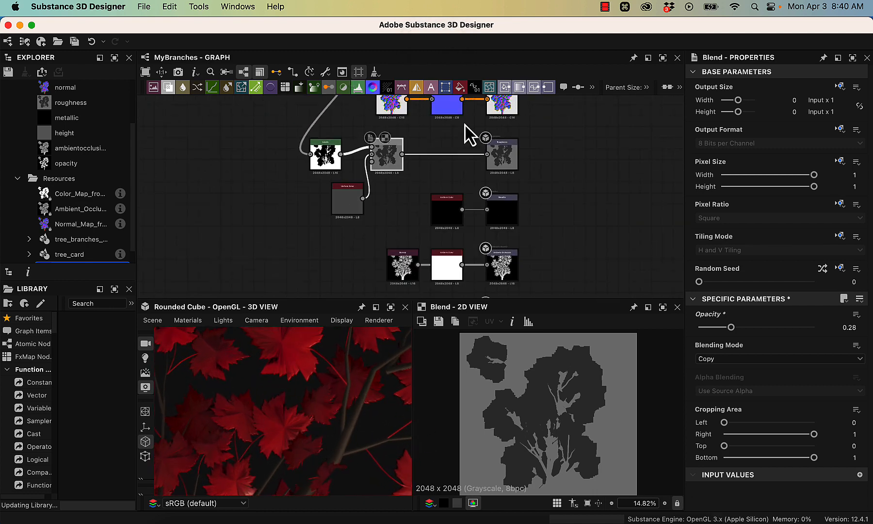
middle_click_drag(553, 179, 518, 182)
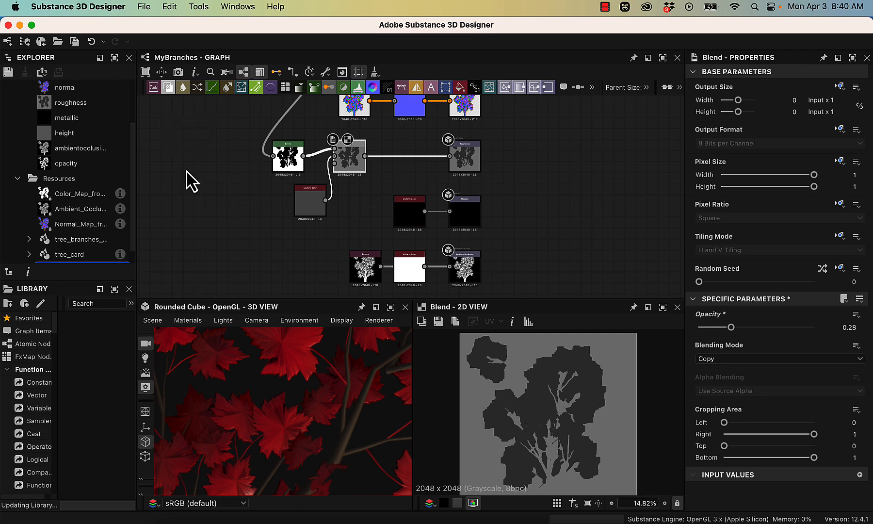
scroll(49, 194, "up", 4)
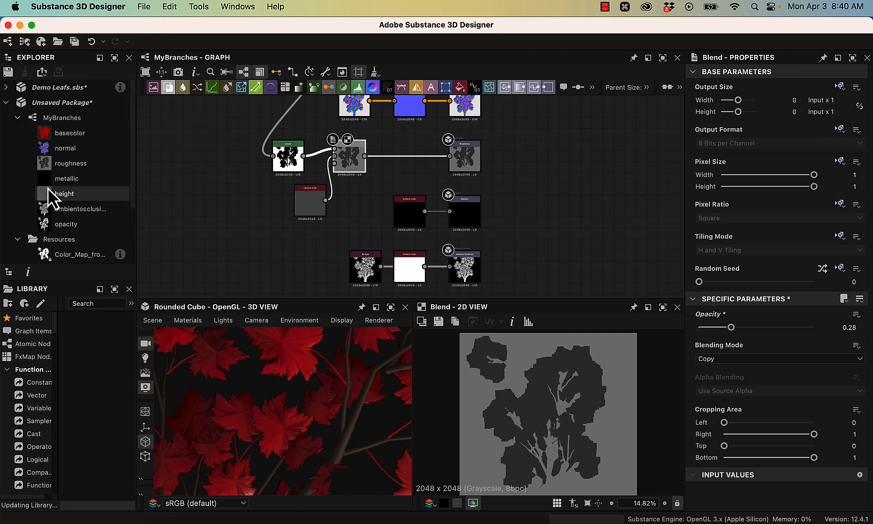
right_click(54, 121)
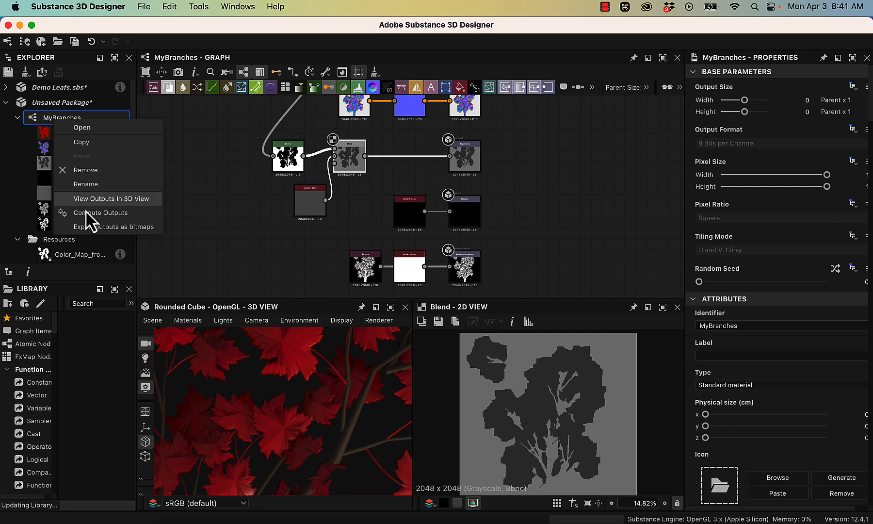
left_click(116, 227)
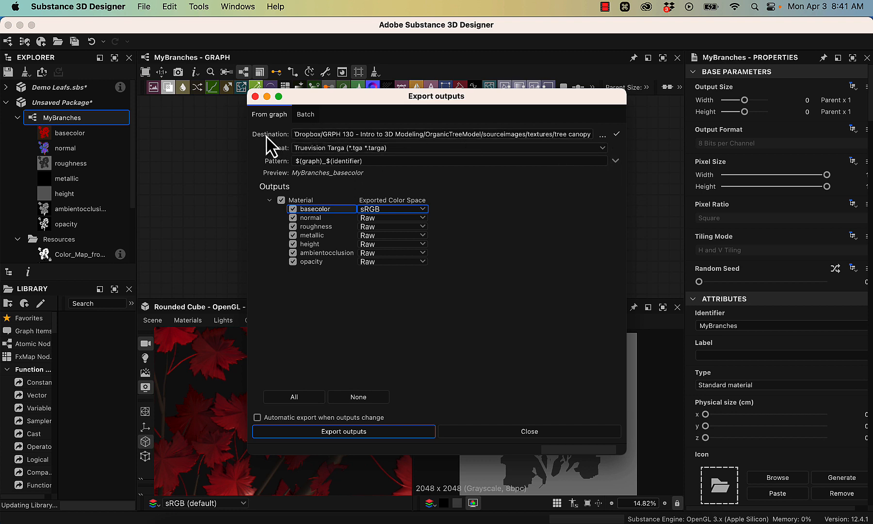
- Browse for the export destination up to the project's sourceimages folder
left_click(602, 134)
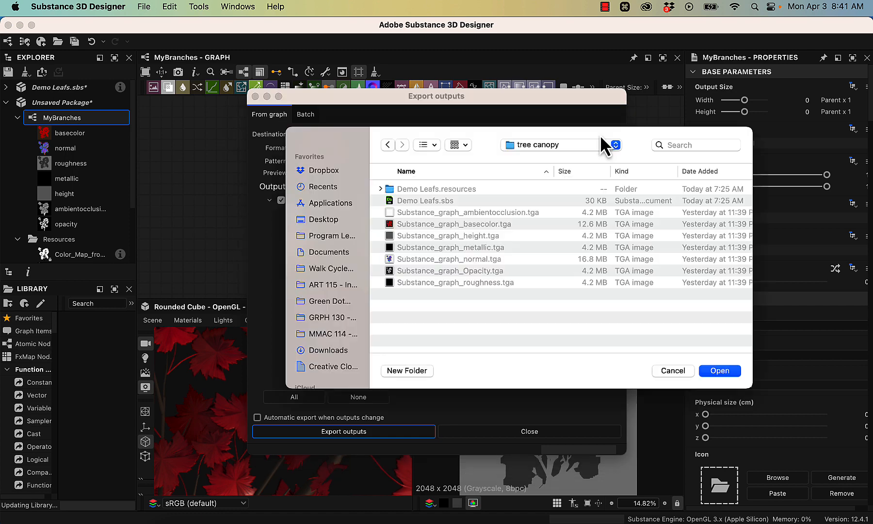
left_click(520, 144)
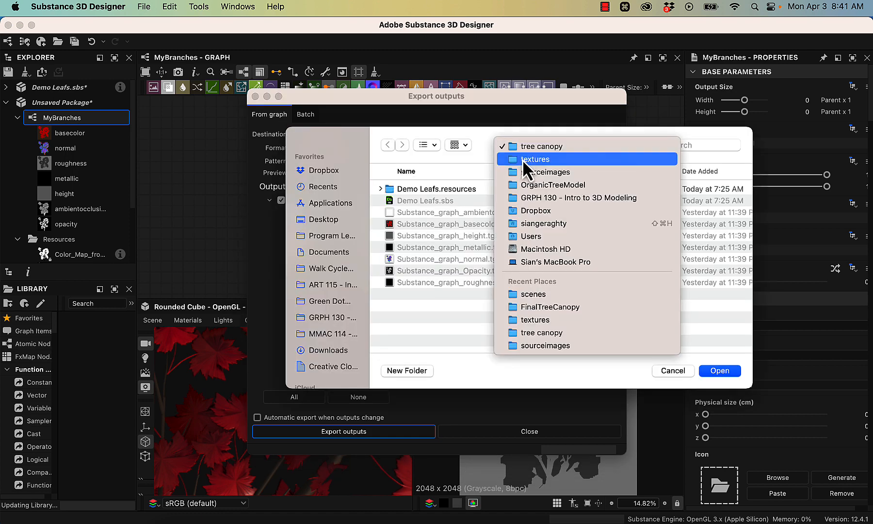
left_click(522, 159)
left_click(555, 146)
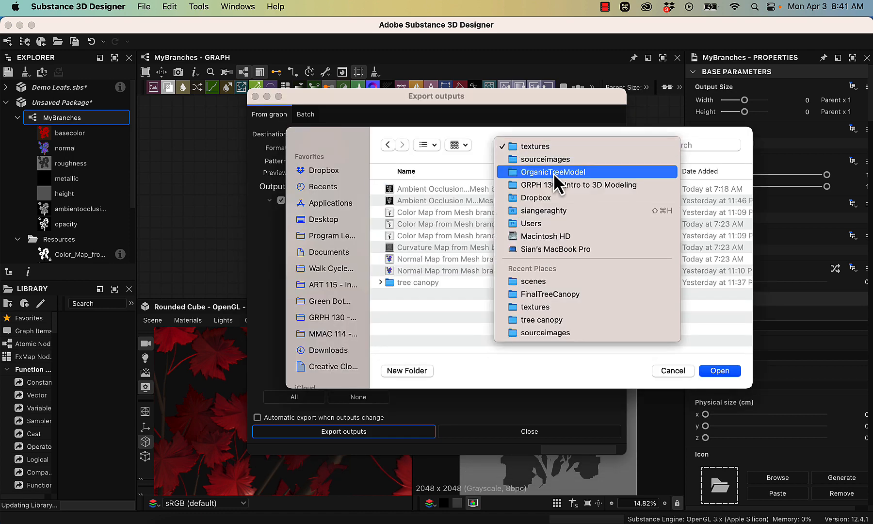
left_click(554, 160)
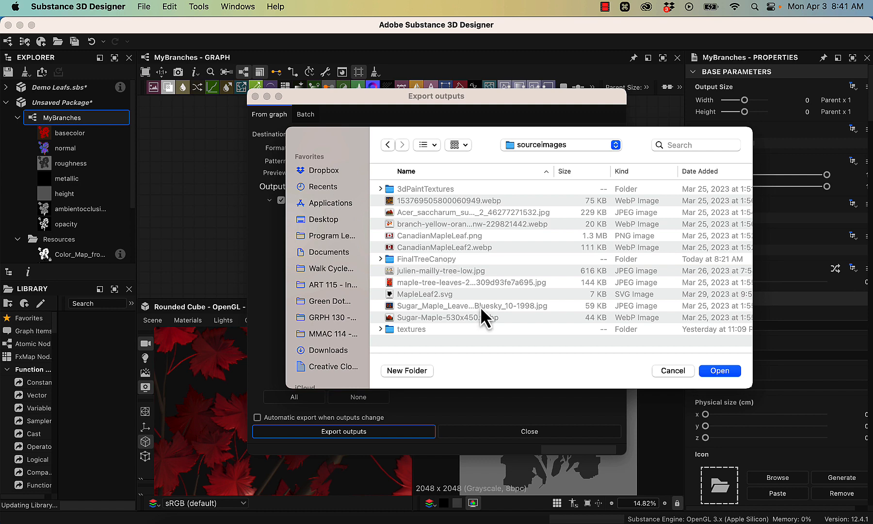
- Create a folder named FinalFinalTreeCanopy inside sourceimages and set it as the export destination
left_click(412, 367)
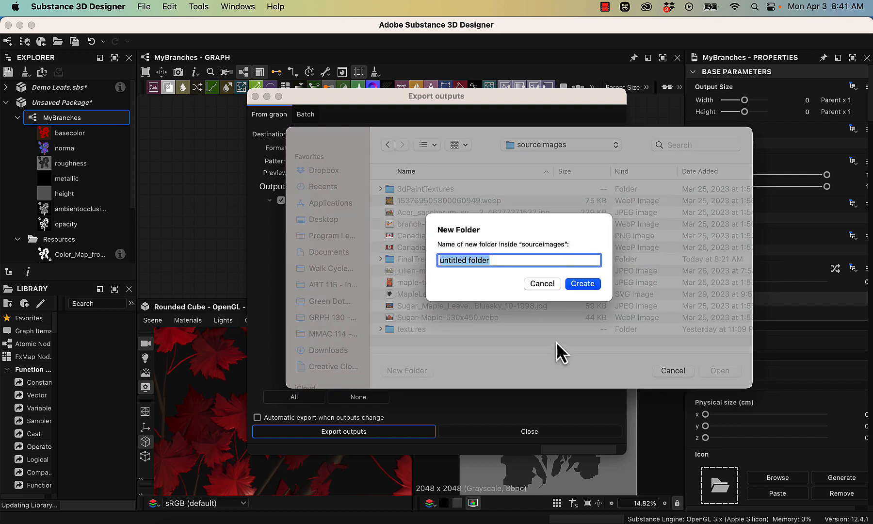
type("Final")
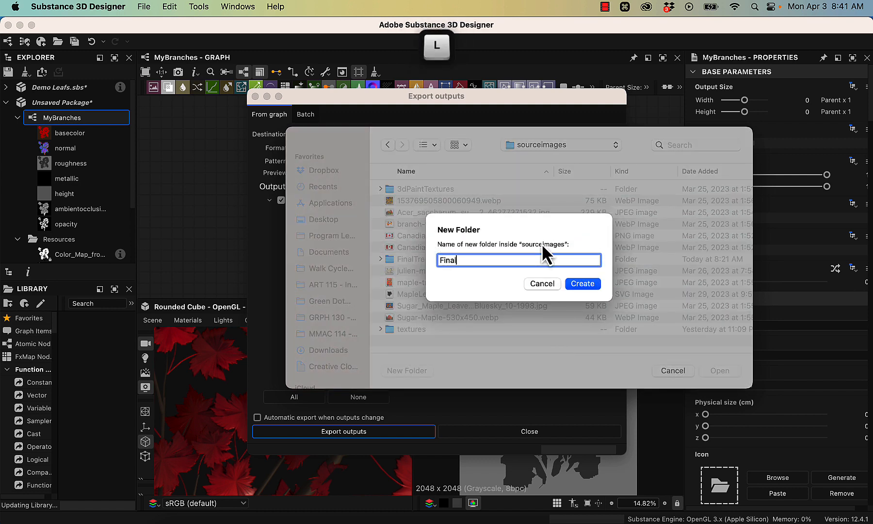
type("Final")
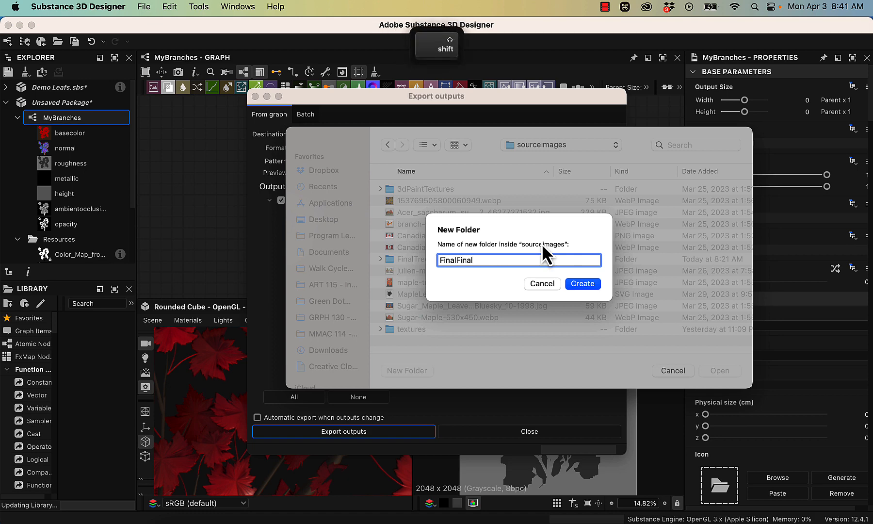
type("TreeCan")
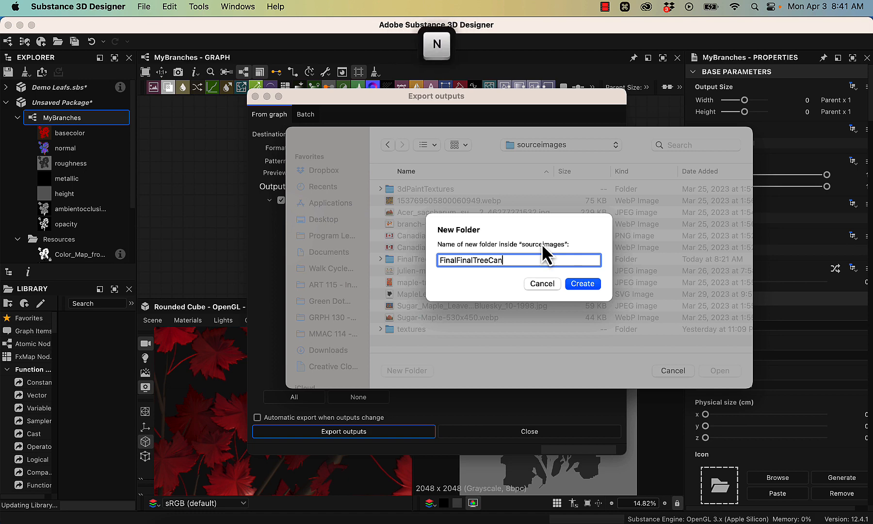
type("opy")
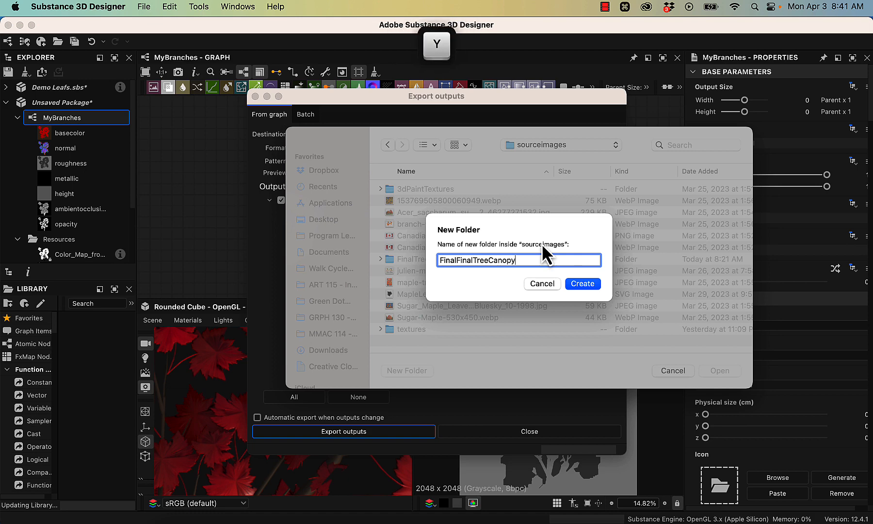
left_click(588, 285)
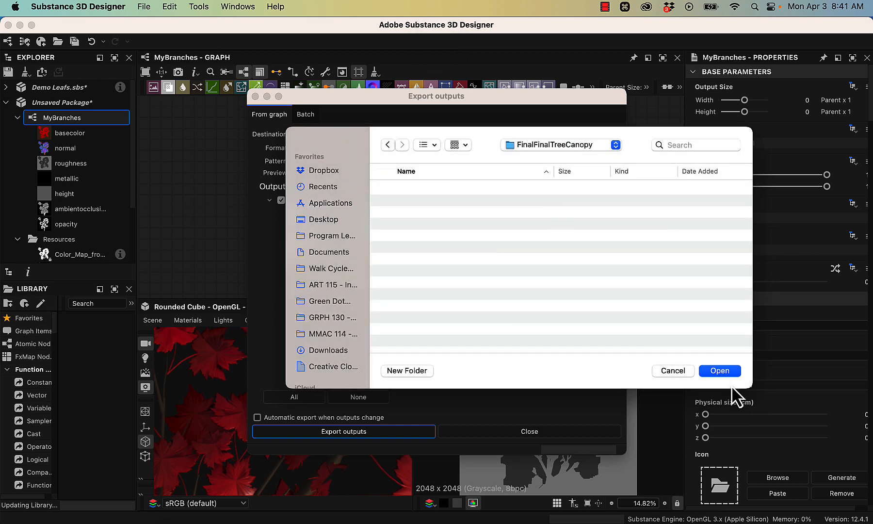
left_click(727, 372)
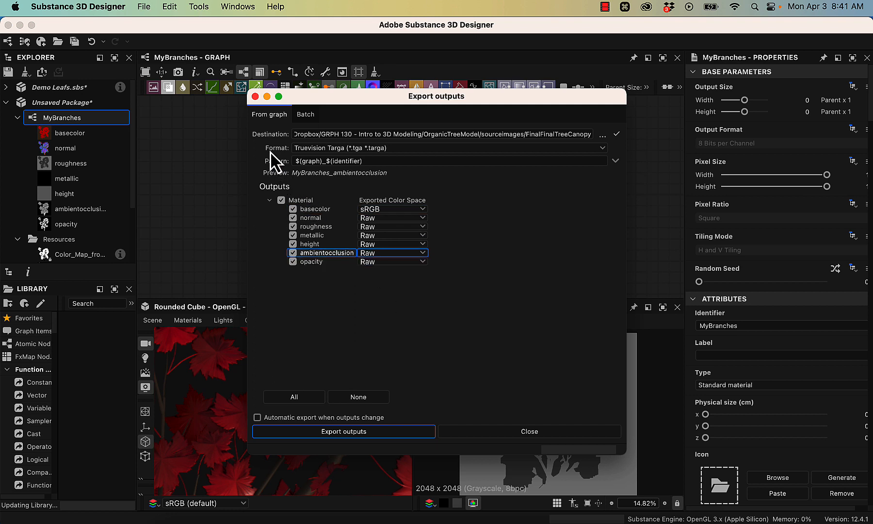
- Choose Truevision Targa as the export format and exclude the metallic and height outputs
left_click(553, 148)
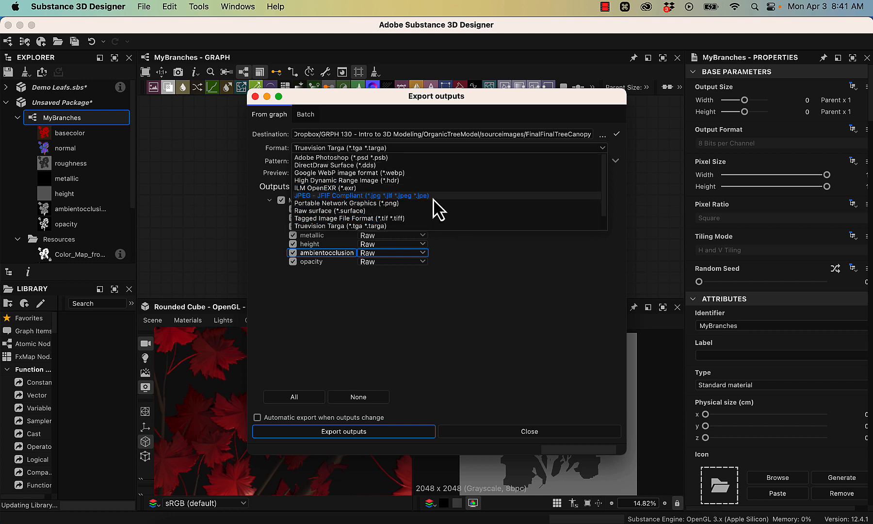
left_click(432, 226)
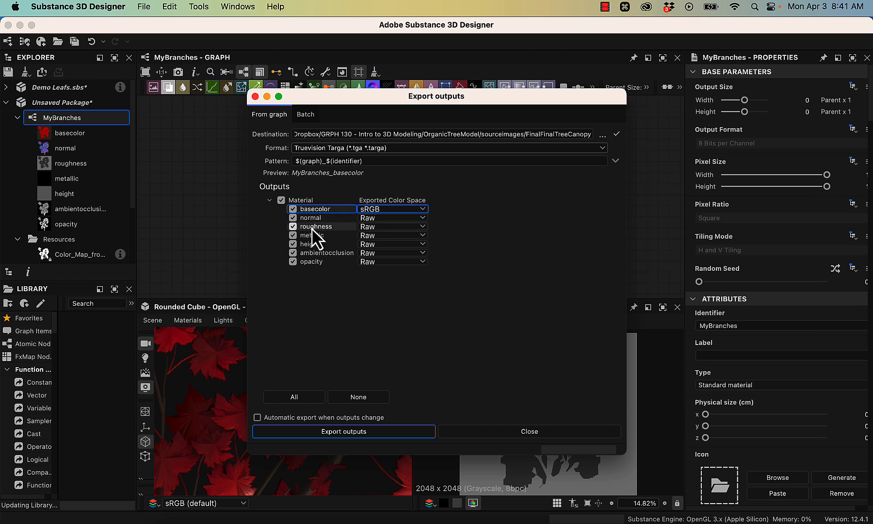
left_click(293, 237)
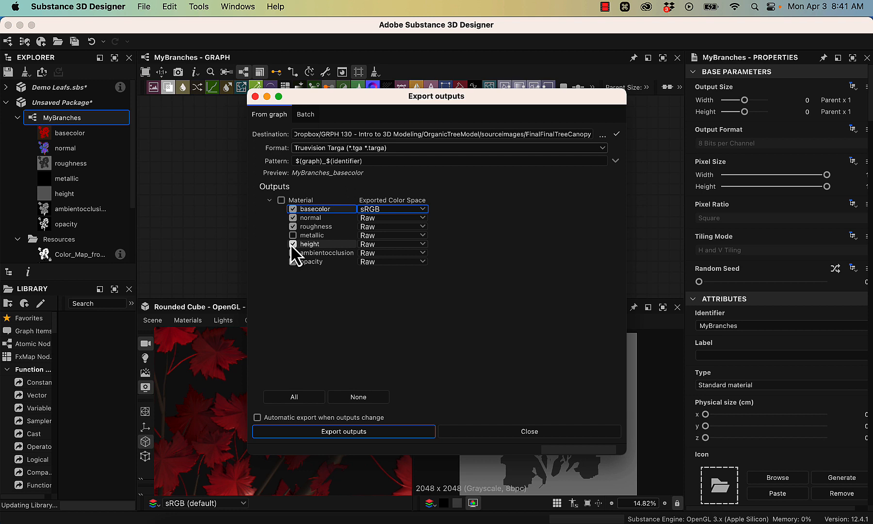
left_click(292, 244)
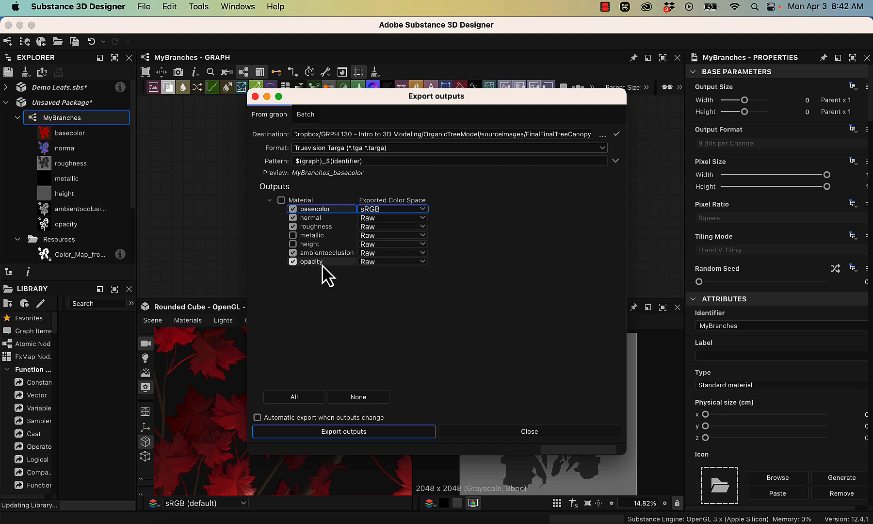
- Export the selected MyBranches outputs and close the export settings
left_click_drag(341, 245, 372, 448)
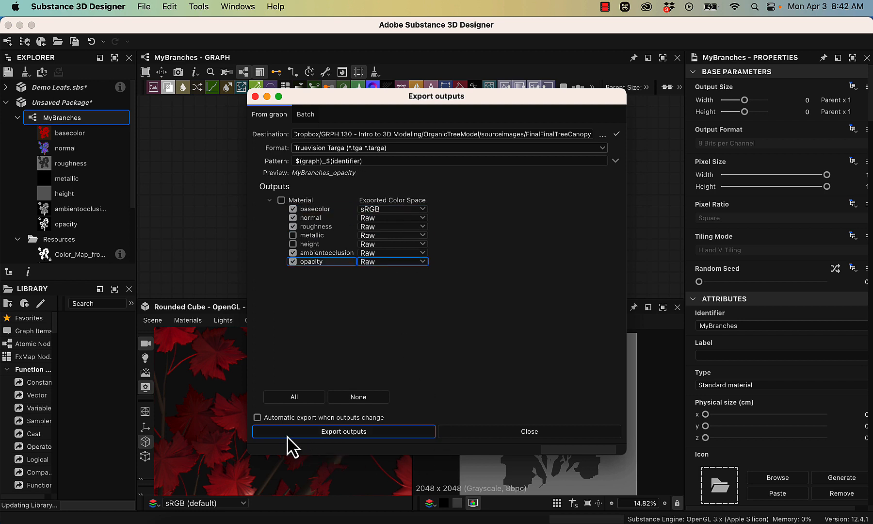
left_click(325, 434)
key("Up")
left_click(254, 96)
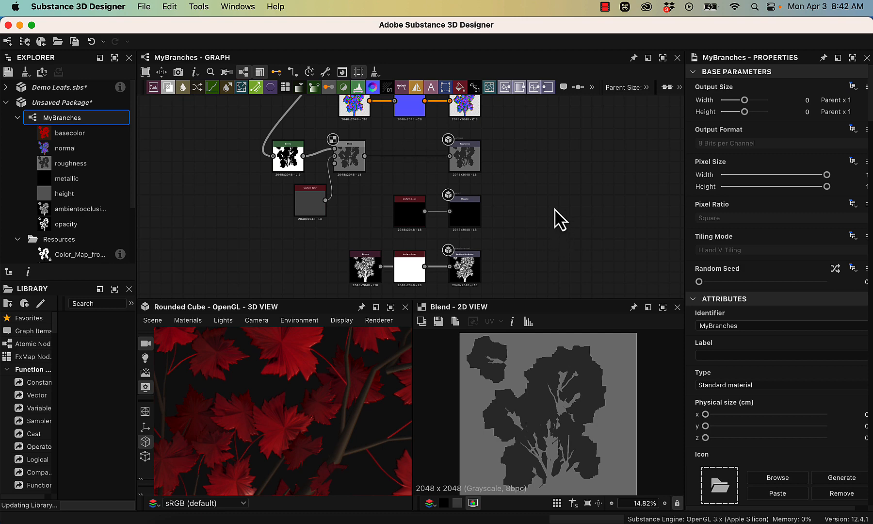
left_click(604, 6)
left_click(605, 25)
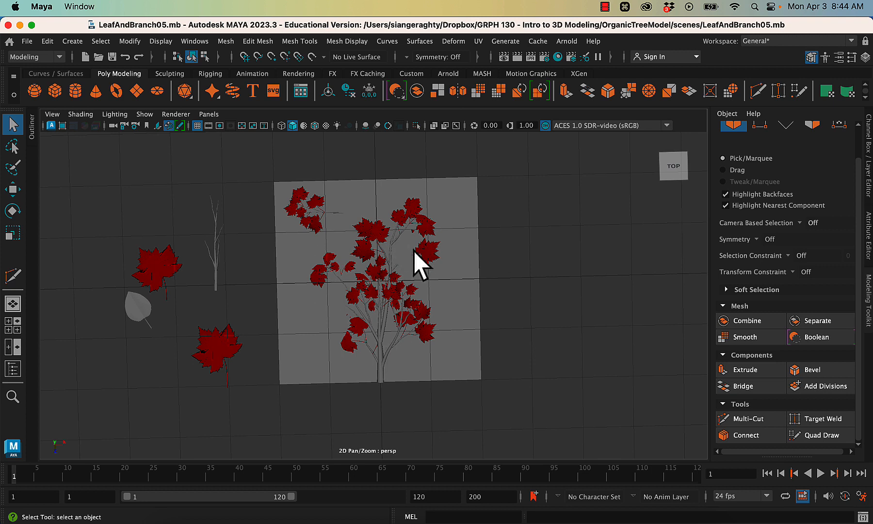
- In Maya, duplicate the plane behind the leaves and branches and move the copy about 46 cm along X, clear of the original
left_click(466, 206)
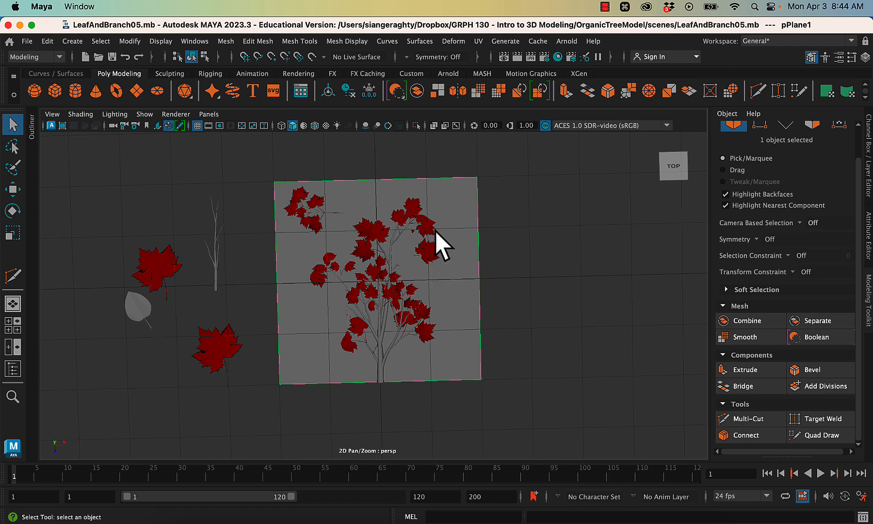
key("super+d")
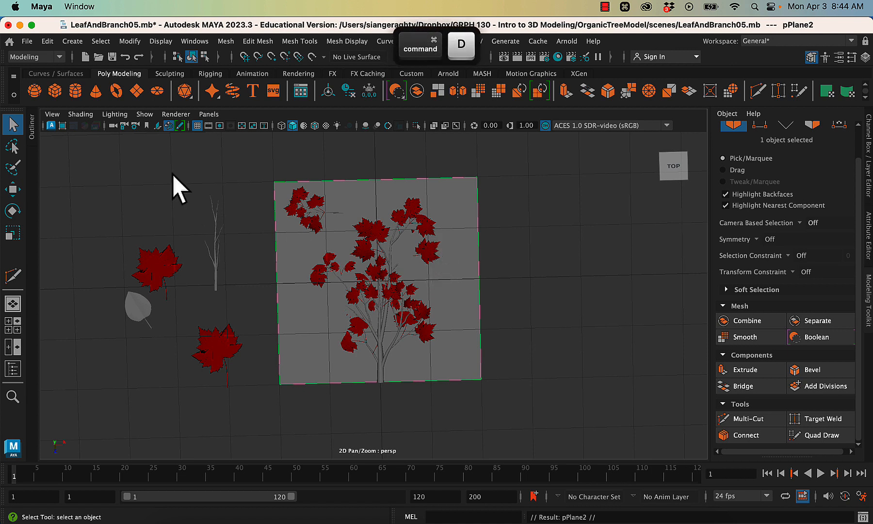
key("w")
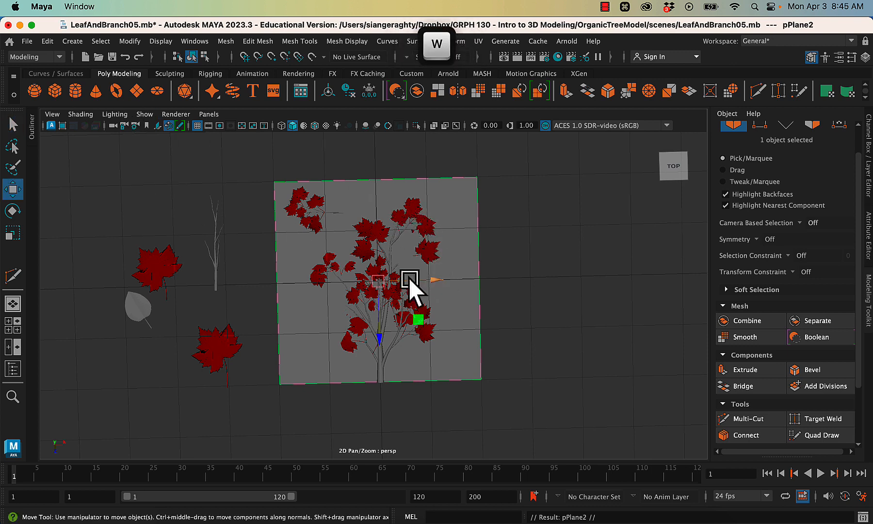
left_click_drag(429, 282, 662, 294)
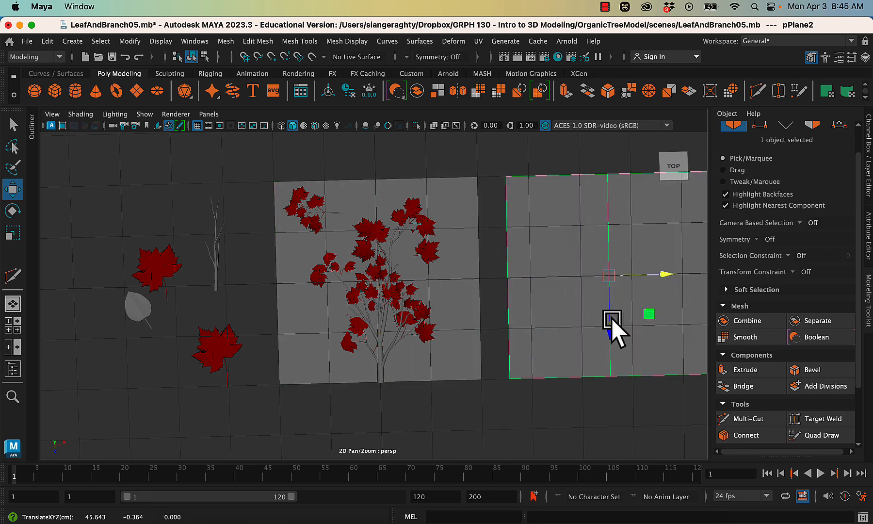
middle_click_drag(606, 315, 366, 314, "alt")
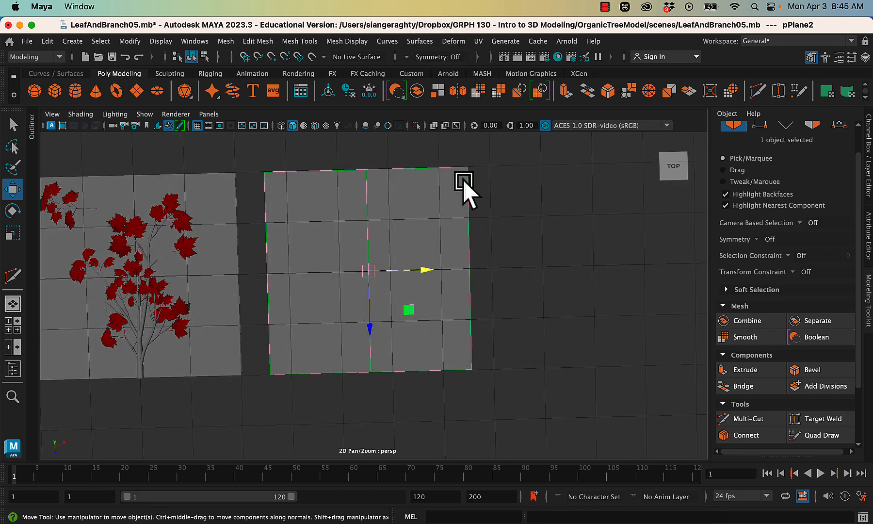
- Assign a new Blinn material to the duplicated plane and name it FinalTreeCanopy
right_click_drag(434, 172, 451, 472)
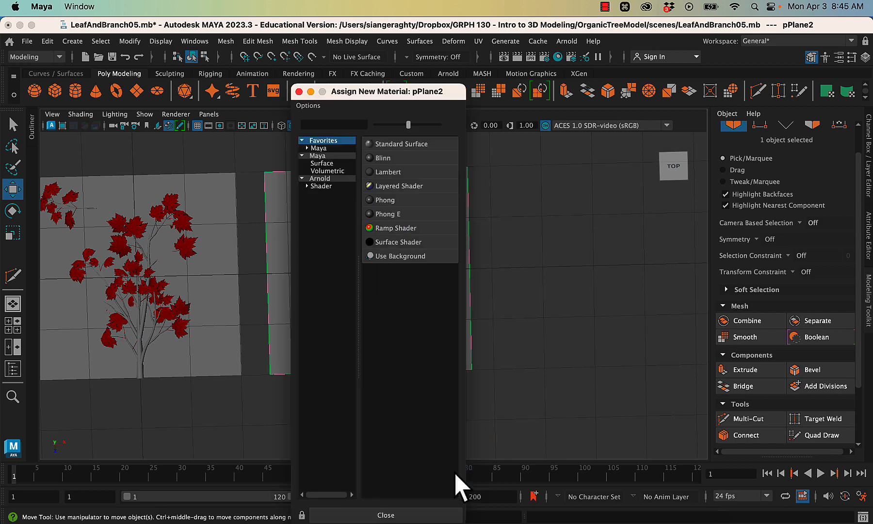
left_click(379, 158)
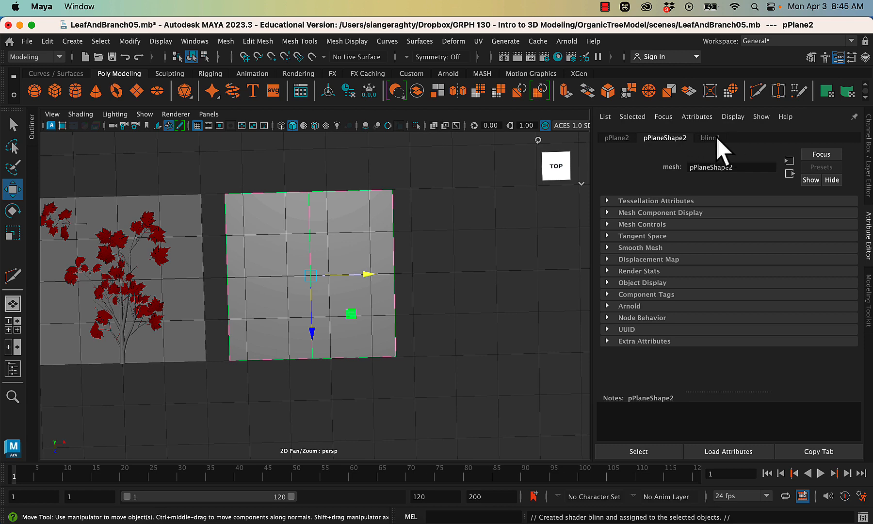
left_click(717, 139)
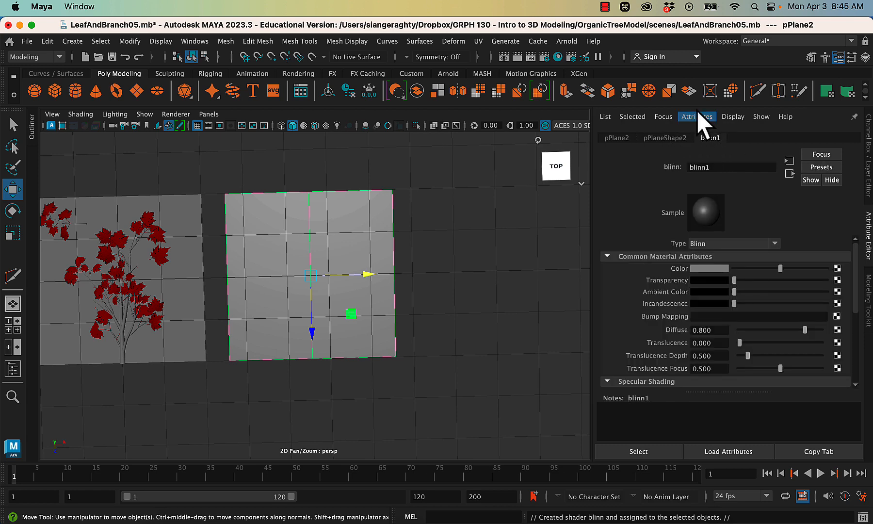
double_click(710, 166)
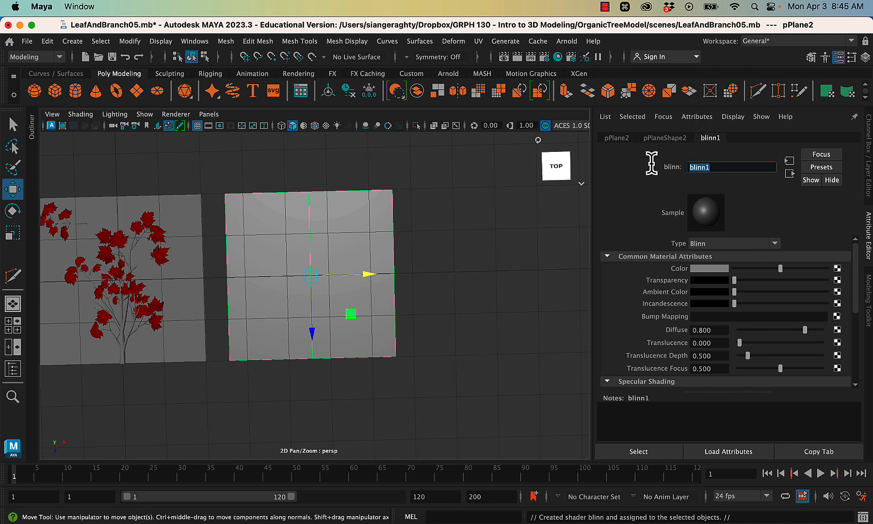
type("Final")
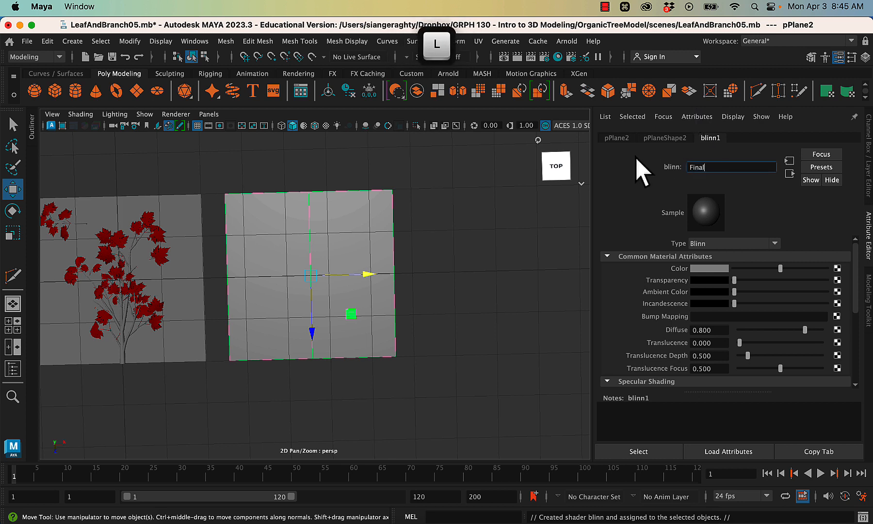
type("TreeCan")
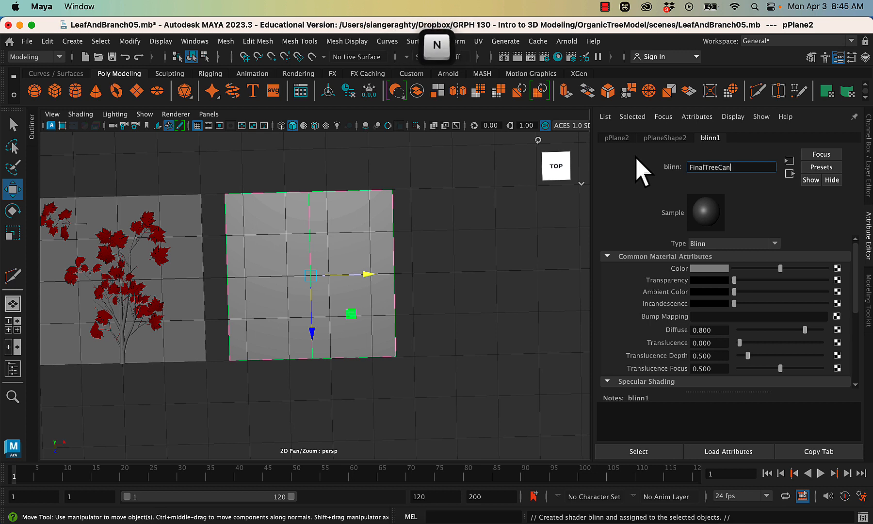
type("opy")
key("Return")
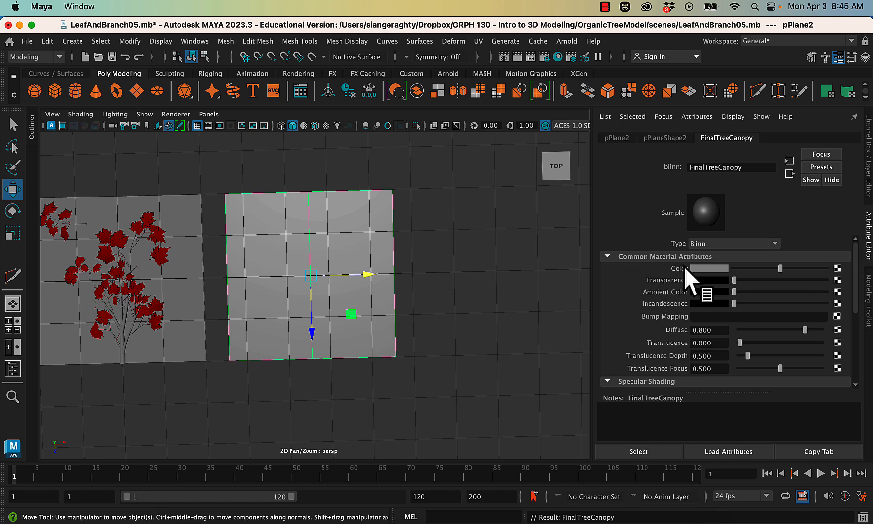
- Map the FinalTreeCanopy material's color to a file texture using MyBranches_basecolor.tga from the FinalFinalTreeCanopy folder, and display textures in the viewport
left_click(836, 268)
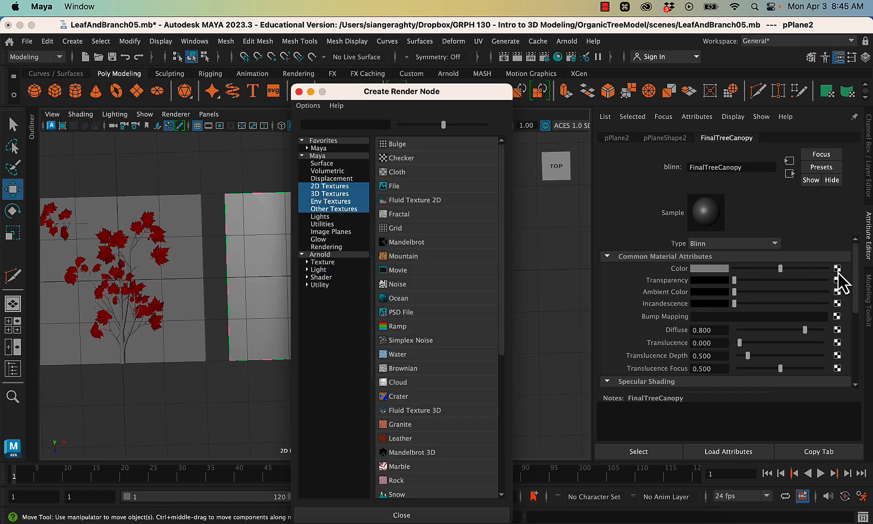
left_click(388, 187)
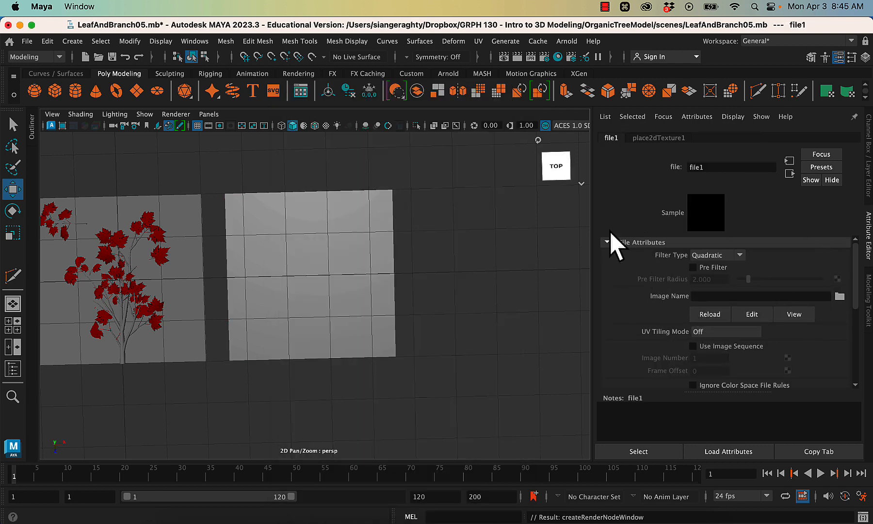
left_click(839, 296)
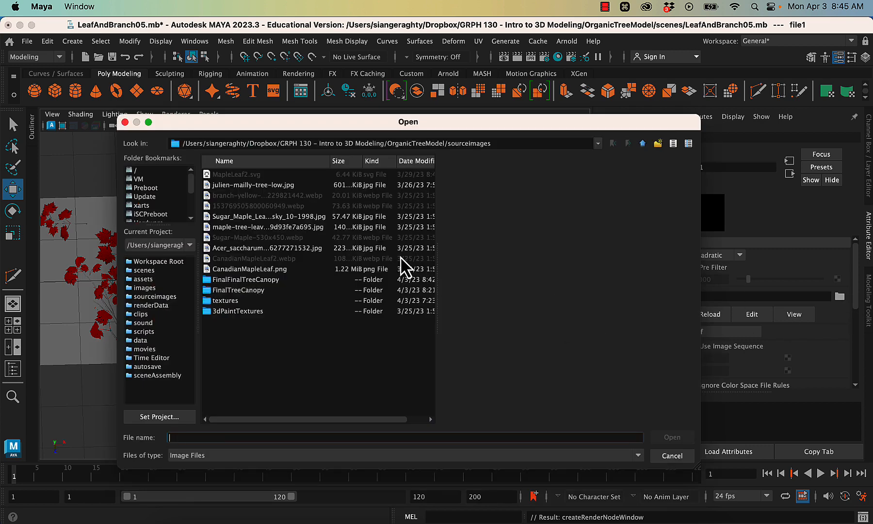
double_click(252, 282)
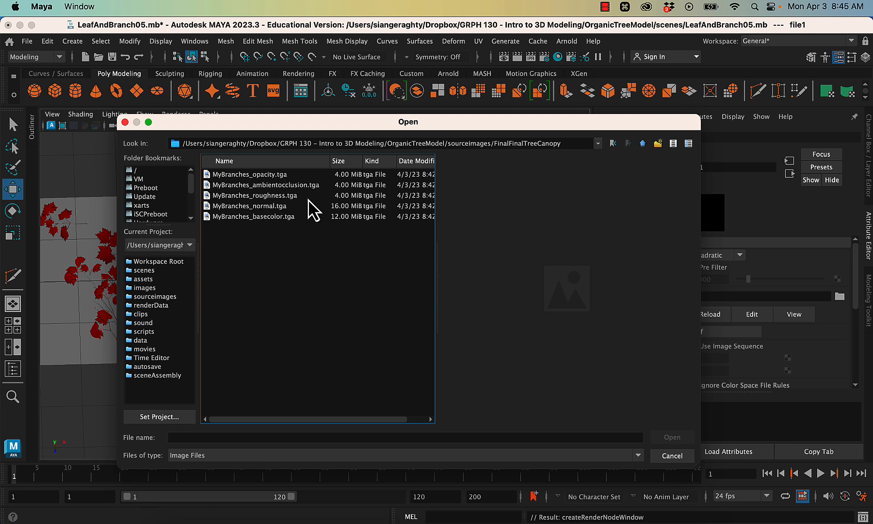
left_click(268, 217)
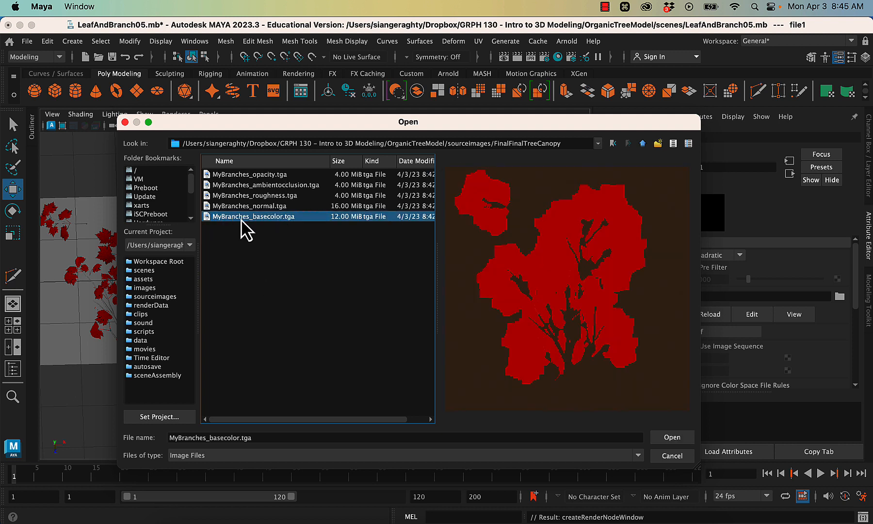
left_click(672, 437)
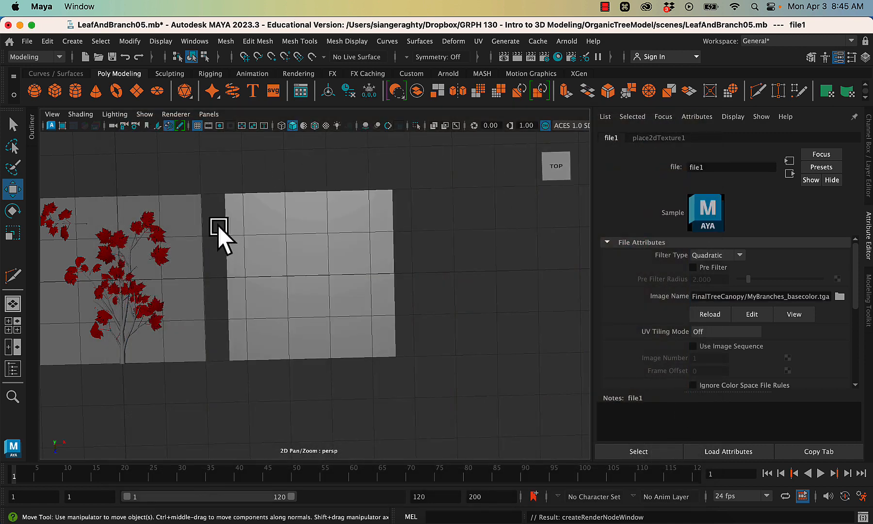
left_click(328, 128)
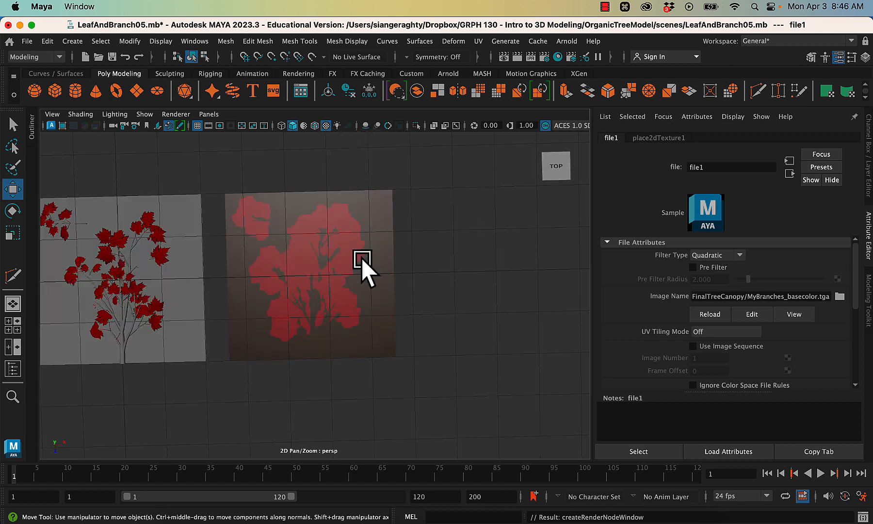
- Map the FinalTreeCanopy material's transparency to a file texture using MyBranches_opacity.tga from the FinalFinalTreeCanopy folder
scroll(709, 266, "down", 5)
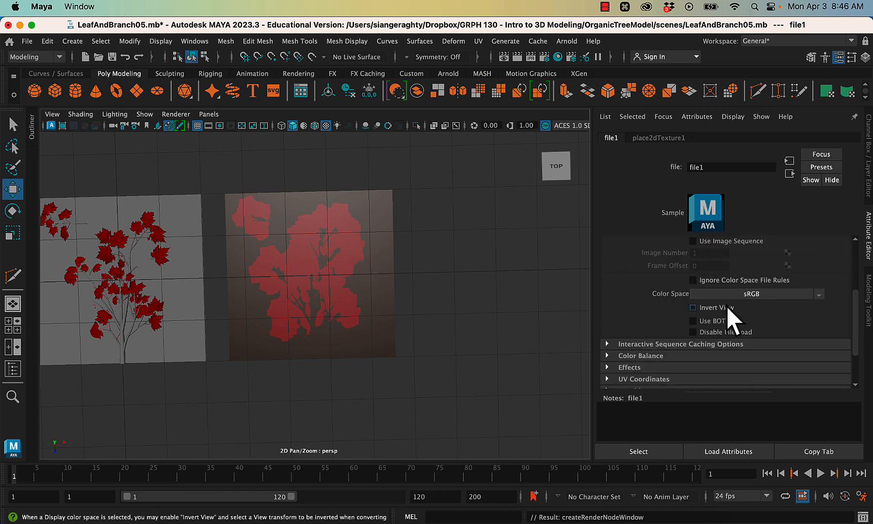
scroll(679, 317, "up", 5)
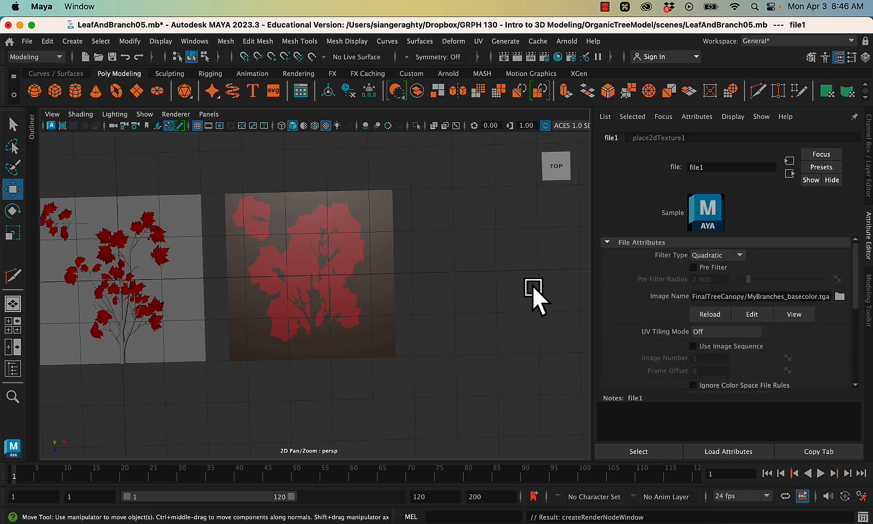
left_click(353, 242)
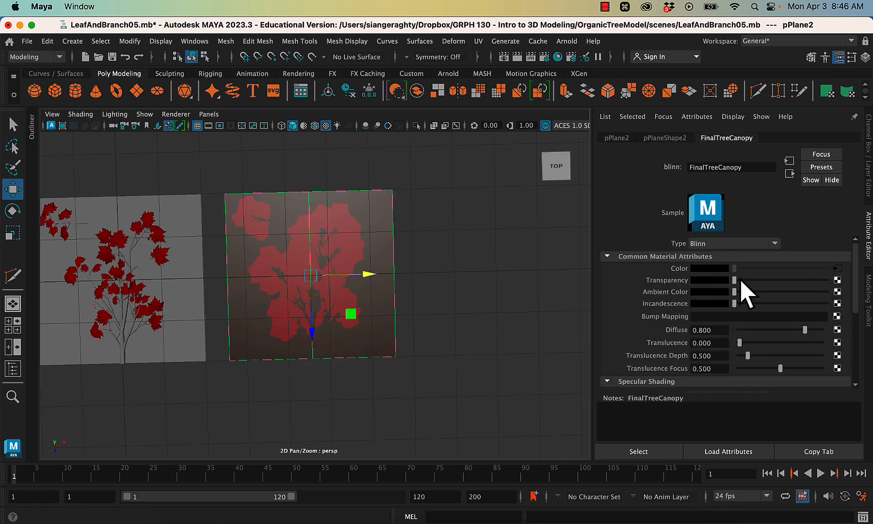
left_click(838, 280)
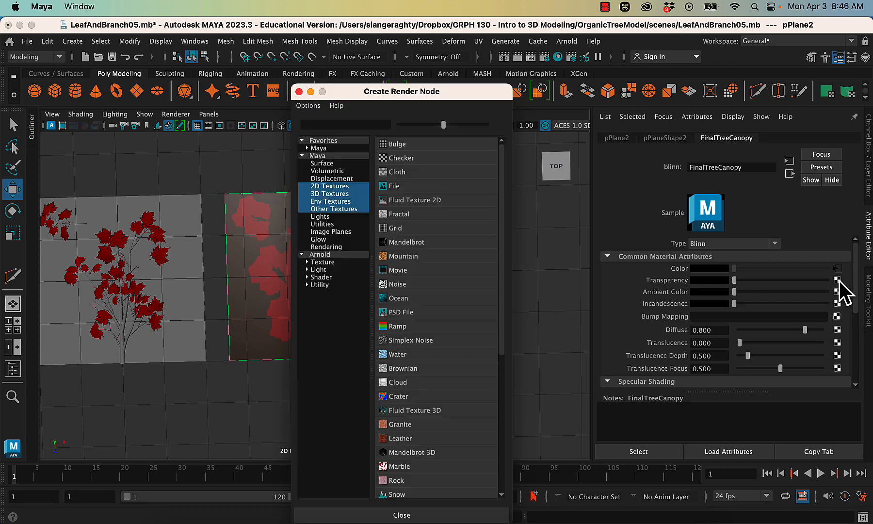
left_click(394, 189)
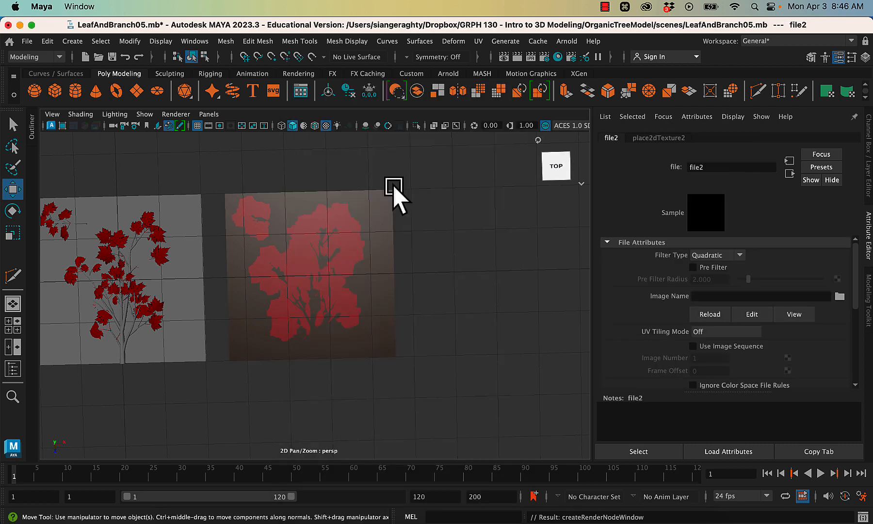
left_click(839, 296)
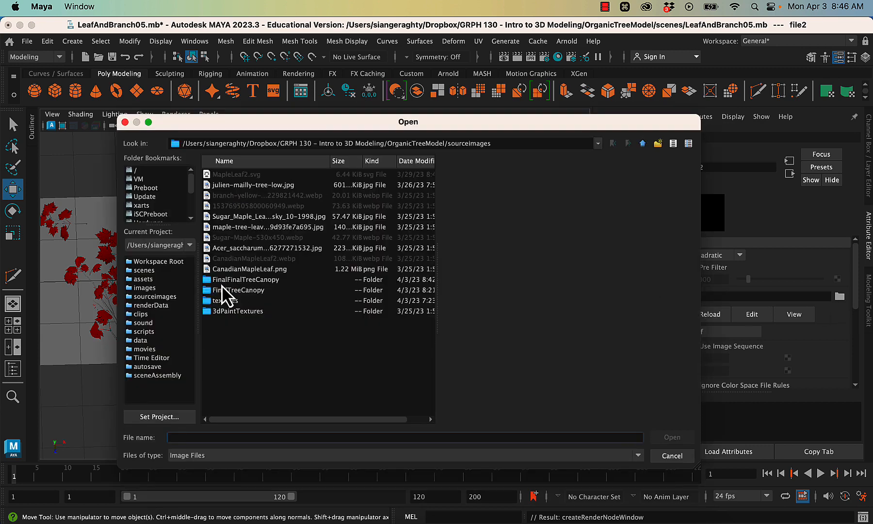
double_click(223, 280)
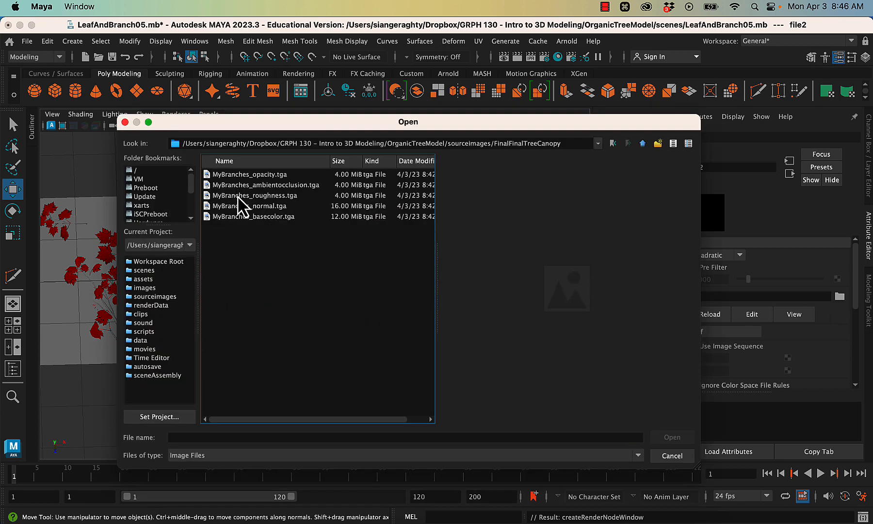
left_click(233, 174)
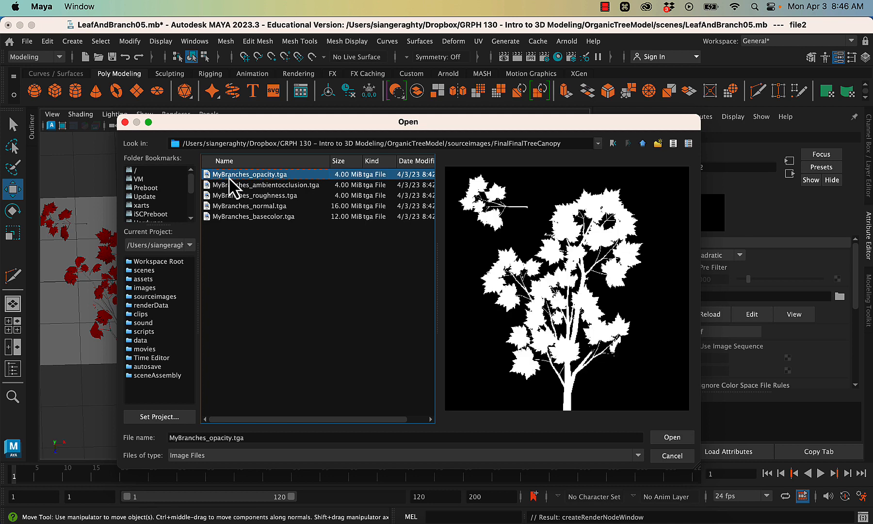
left_click(672, 437)
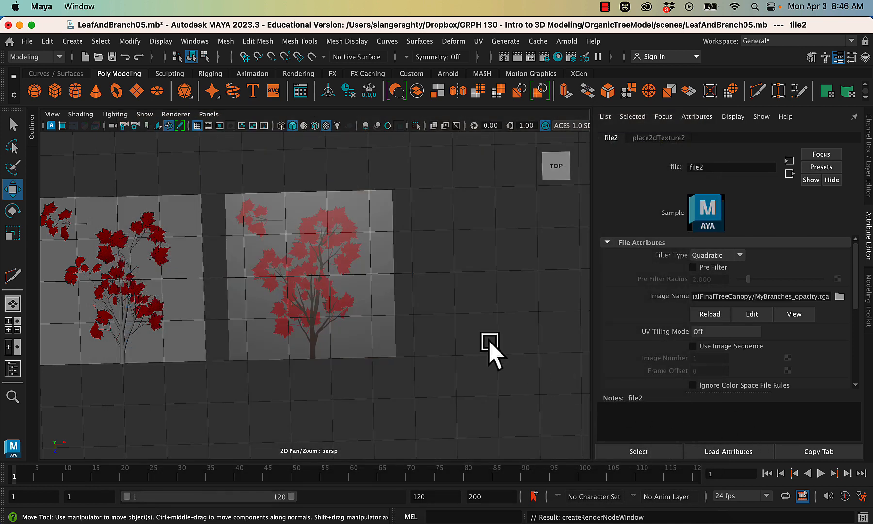
- Add a file texture to the FinalTreeCanopy material's bump mapping and set it to be used as Tangent Space Normals
scroll(341, 280, "up", 5)
scroll(341, 280, "down", 2)
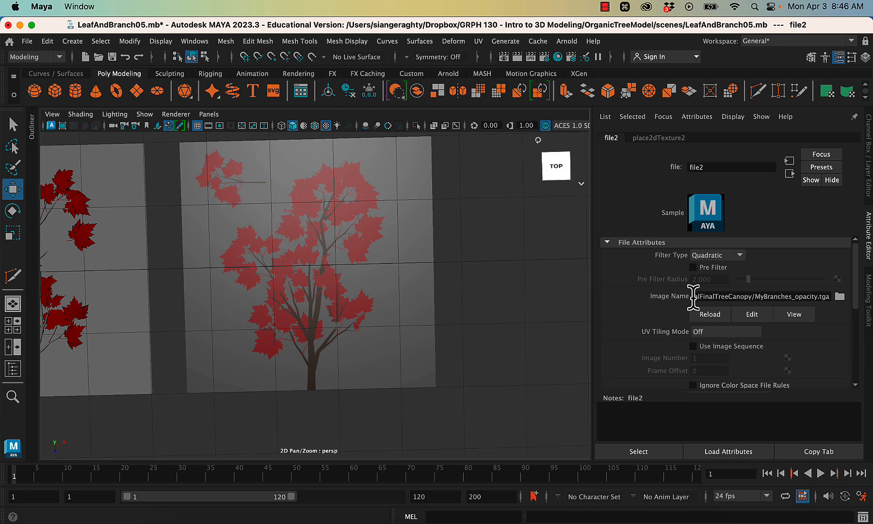
left_click(358, 221)
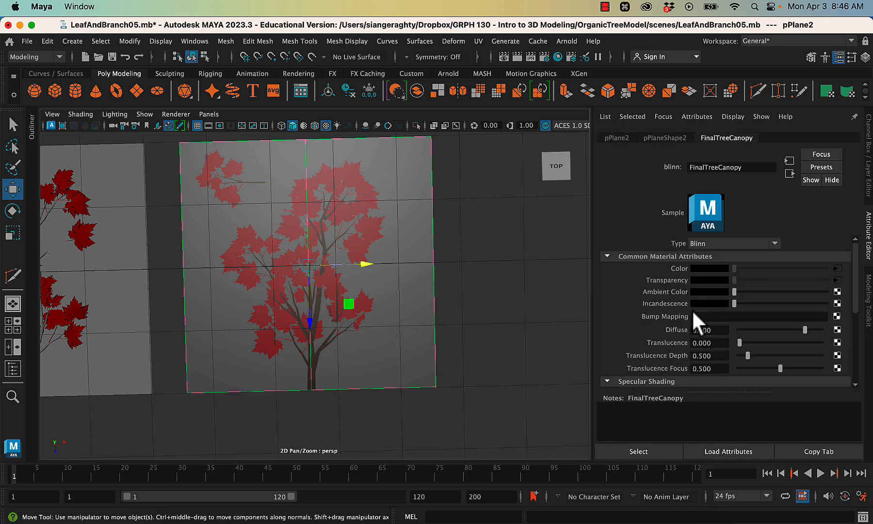
left_click(836, 316)
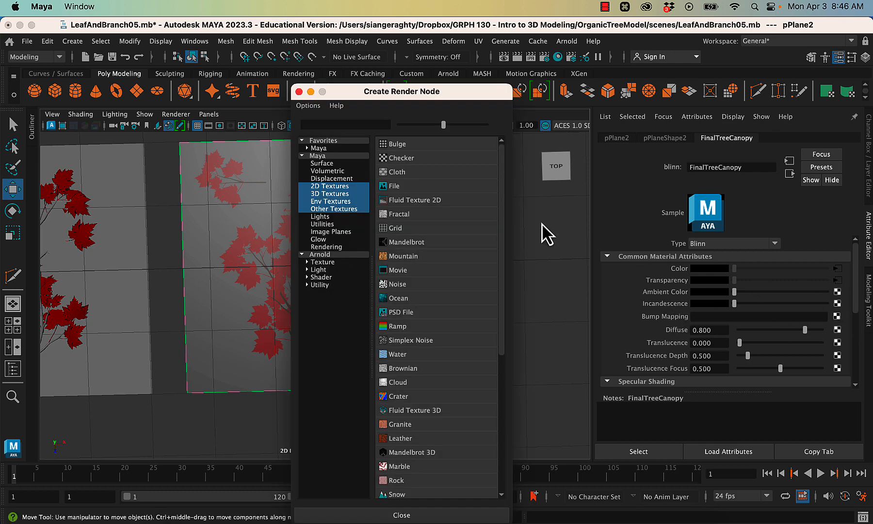
left_click(393, 187)
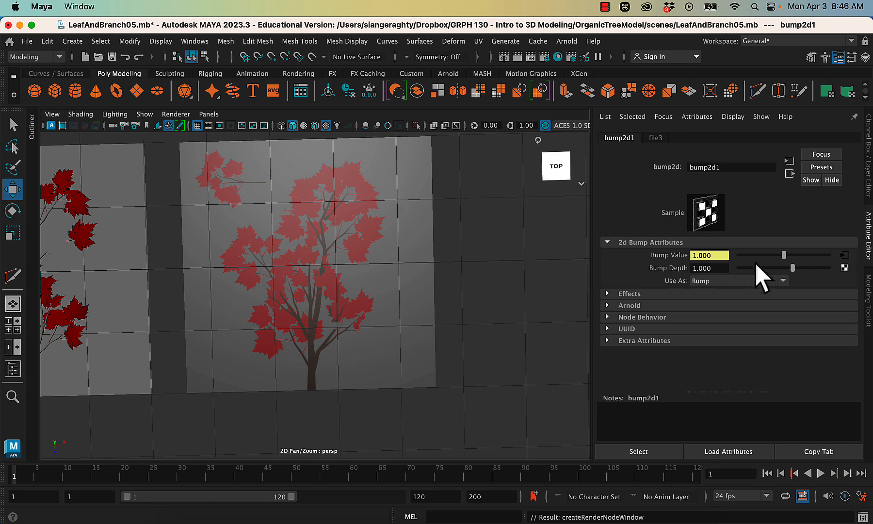
left_click(702, 281)
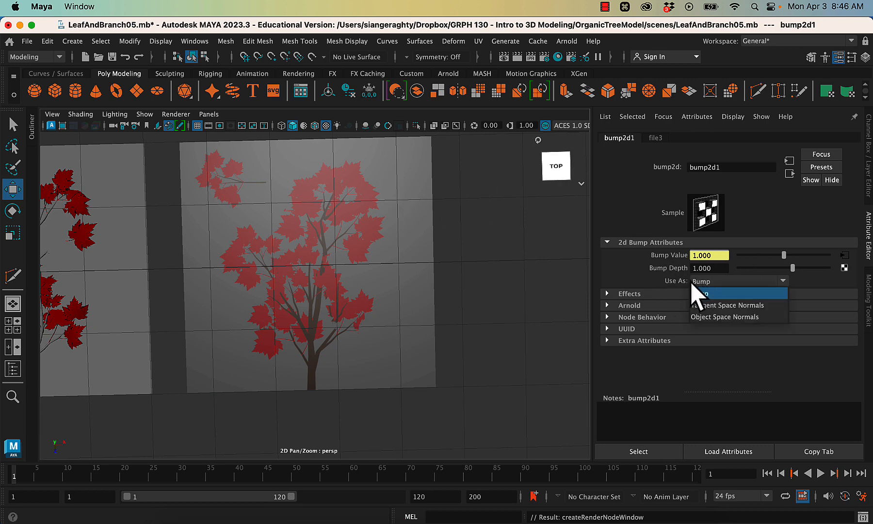
left_click(708, 306)
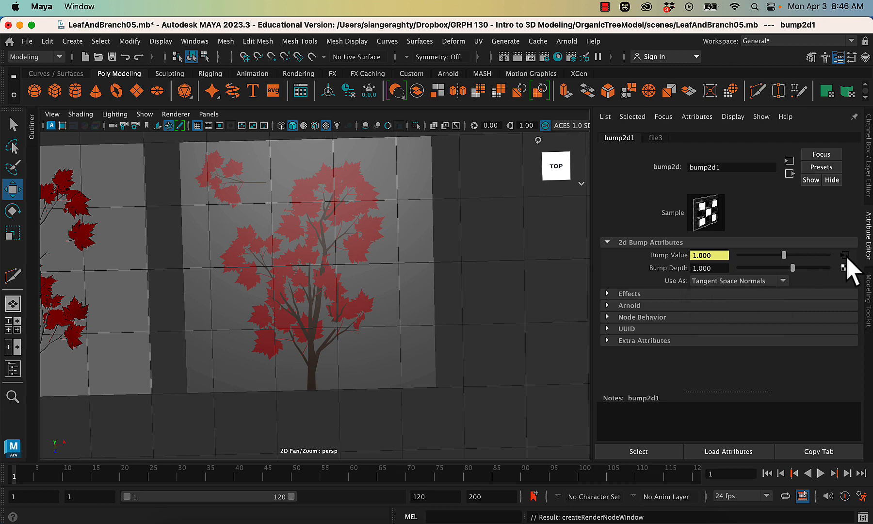
- Load MyBranches_normal.tga from the FinalFinalTreeCanopy folder into the bump map's file texture
left_click(654, 138)
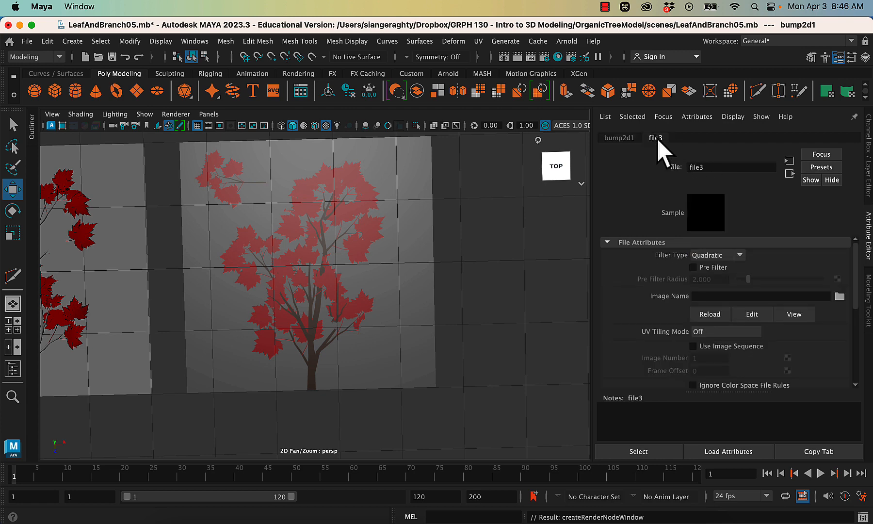
left_click(839, 297)
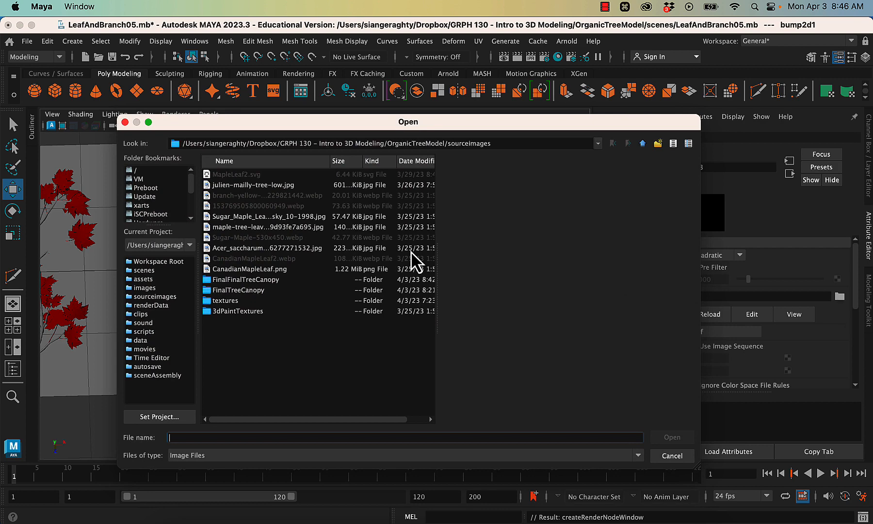
left_click(255, 280)
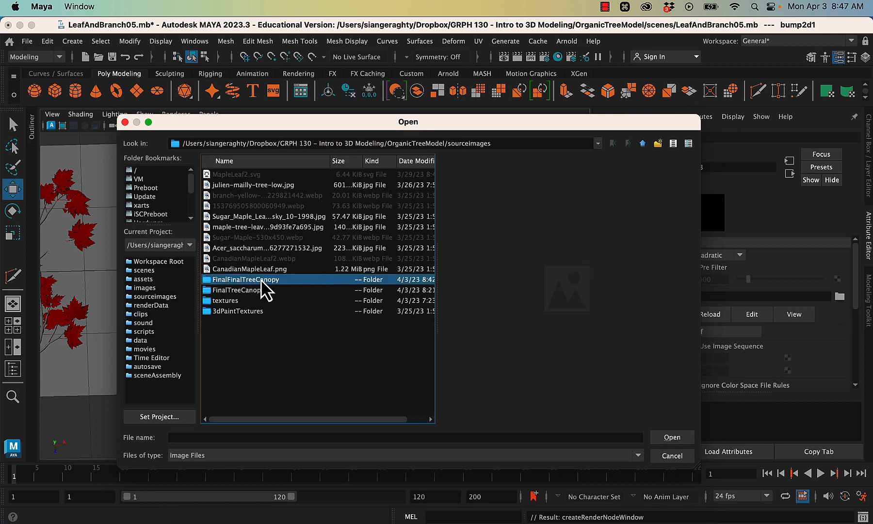
double_click(262, 280)
left_click(267, 207)
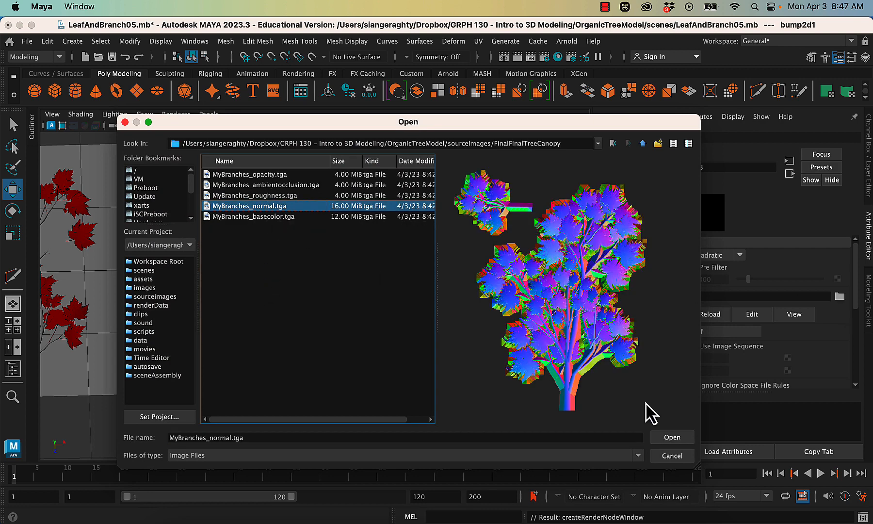
left_click(680, 437)
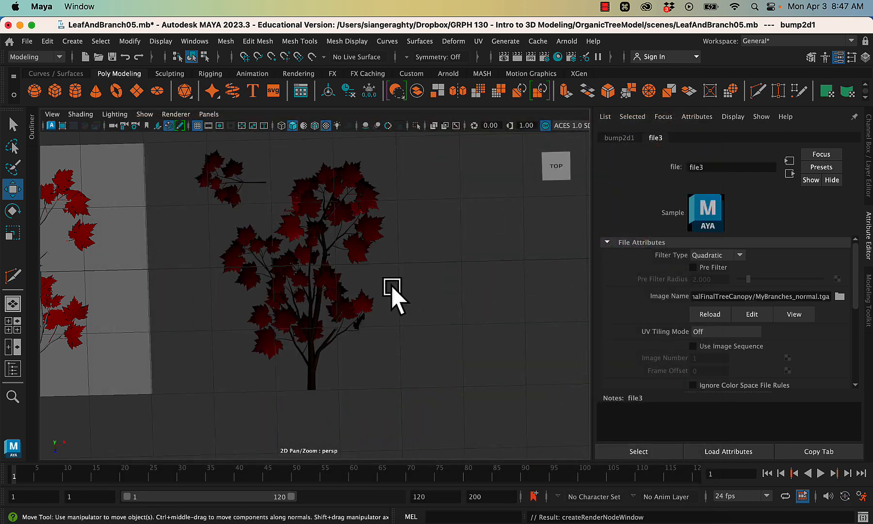
- Inspect the textured canopy plane from several angles and review the FinalTreeCanopy material's common and specular attributes
left_click_drag(415, 305, 421, 324, "alt")
right_click_drag(422, 324, 439, 303, "alt")
left_click(388, 313)
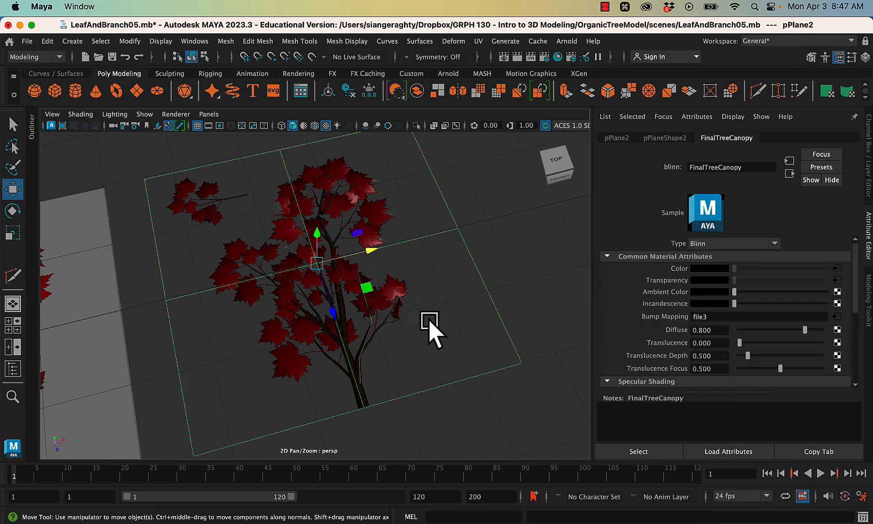
left_click_drag(415, 302, 431, 335, "alt")
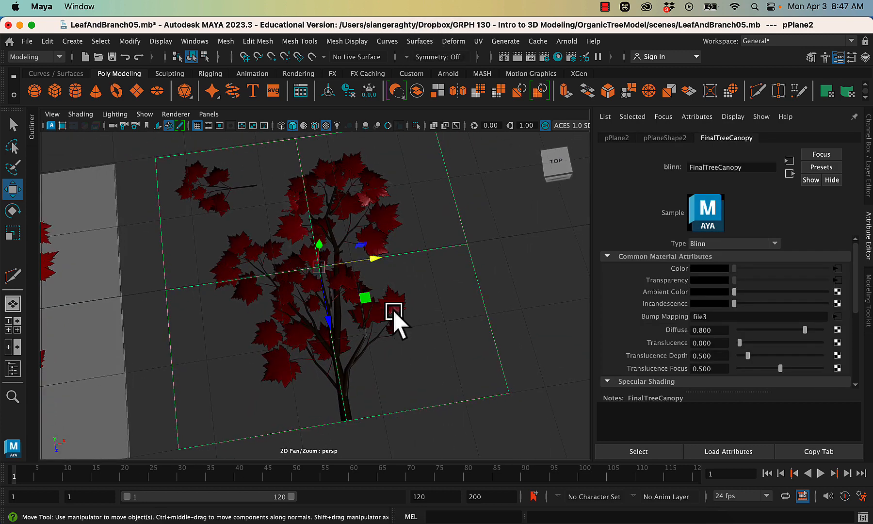
left_click_drag(427, 335, 413, 347, "alt")
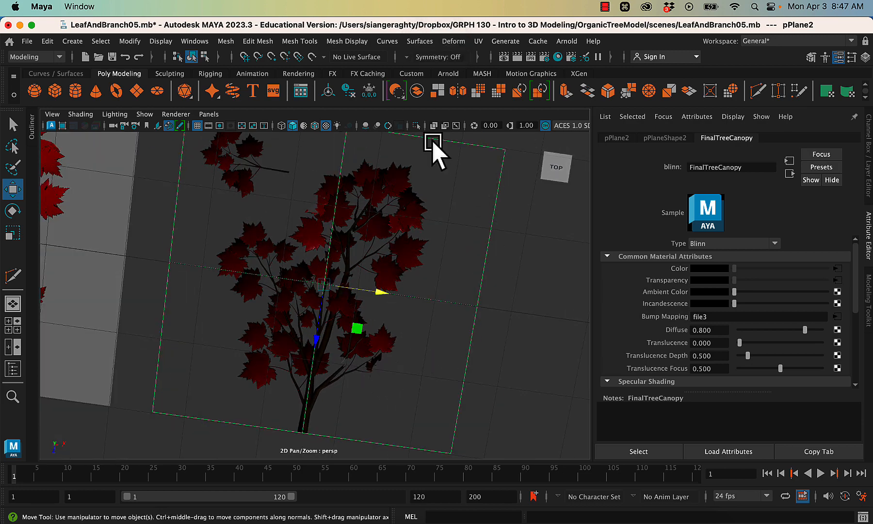
mouse_move(489, 308)
left_mouse_down("alt")
mouse_move(503, 284)
mouse_move(474, 307)
left_mouse_up("alt")
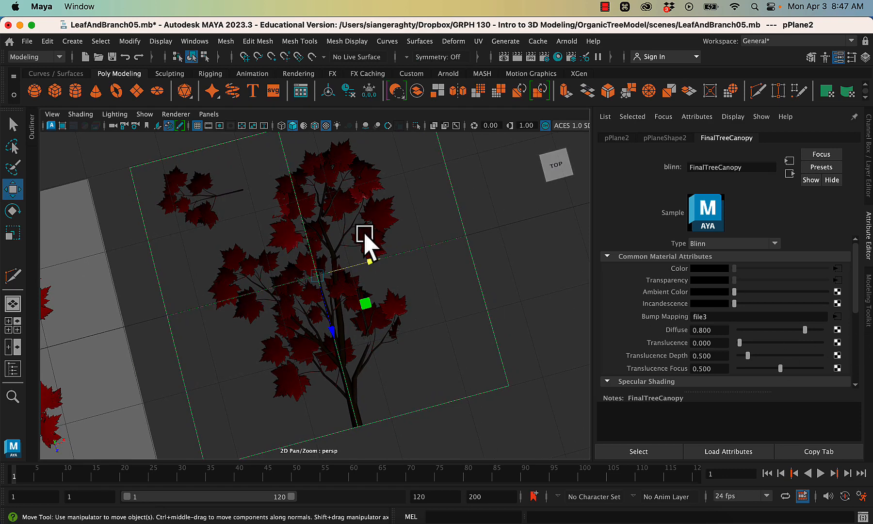
left_click(518, 188)
left_click(376, 233)
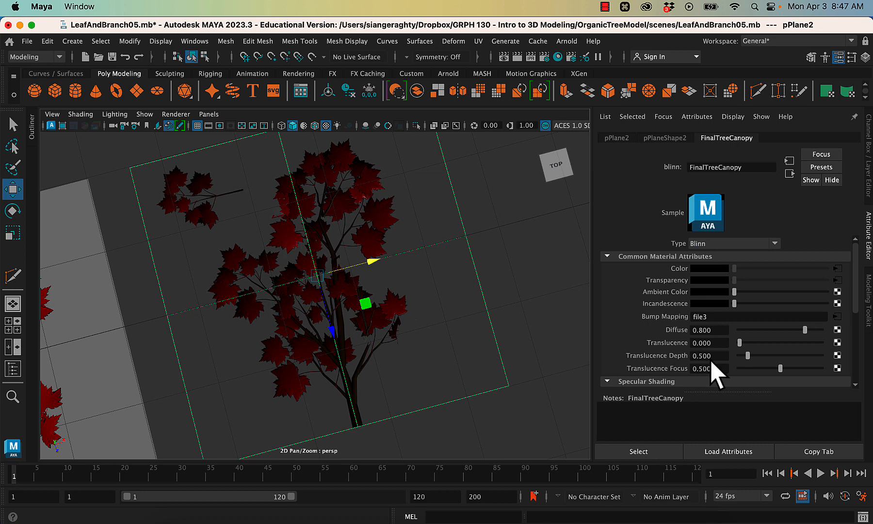
scroll(713, 375, "down", 3)
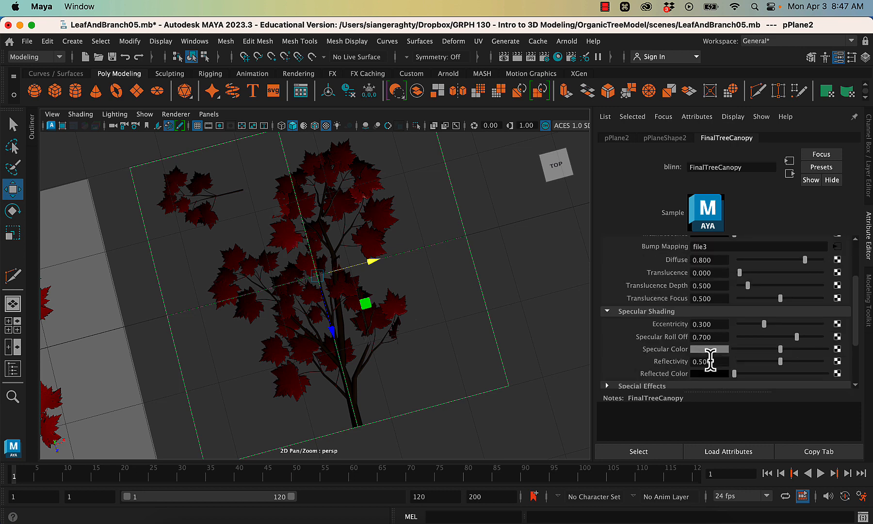
scroll(710, 360, "up", 2)
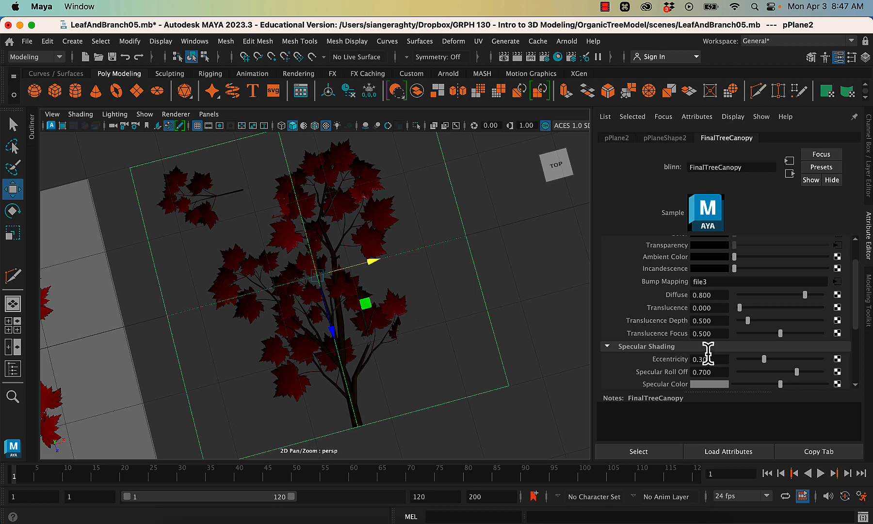
scroll(701, 286, "up", 2)
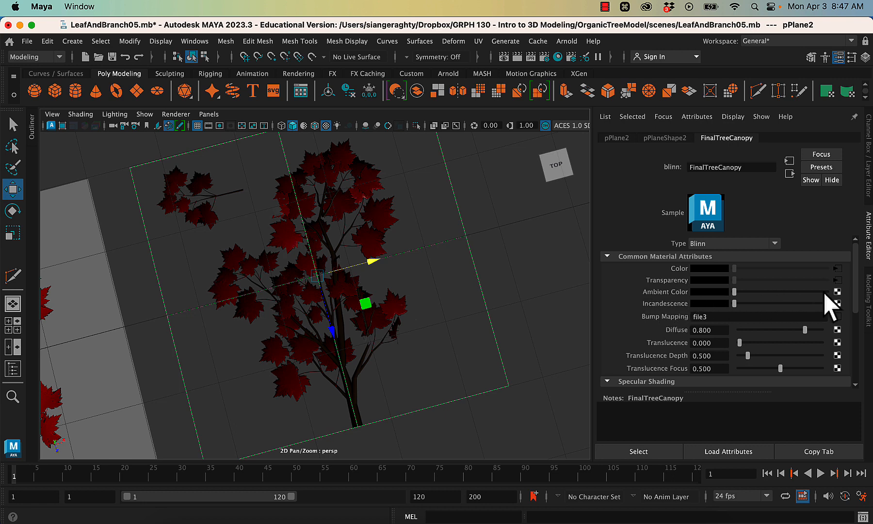
- Map the FinalTreeCanopy material's ambient color to a file texture using MyBranches_ambientocclusion.tga from the FinalFinalTreeCanopy folder
left_click(838, 292)
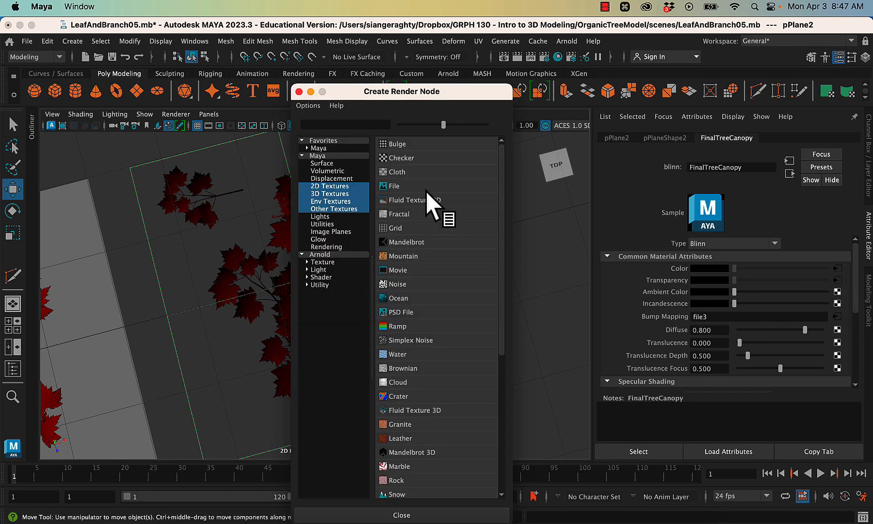
left_click(385, 186)
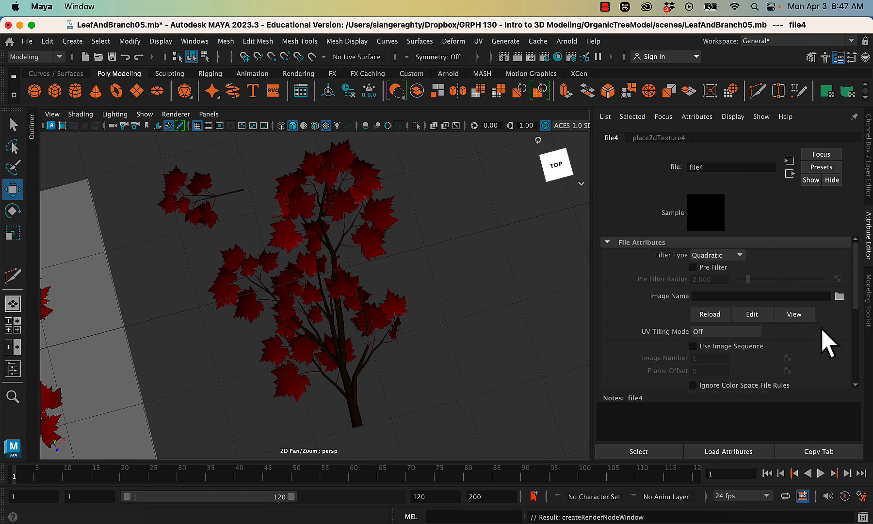
left_click(839, 296)
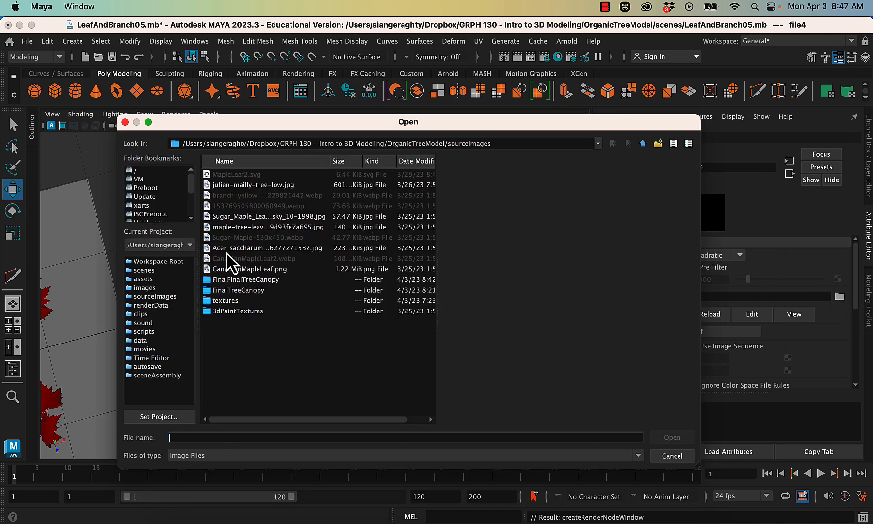
double_click(247, 280)
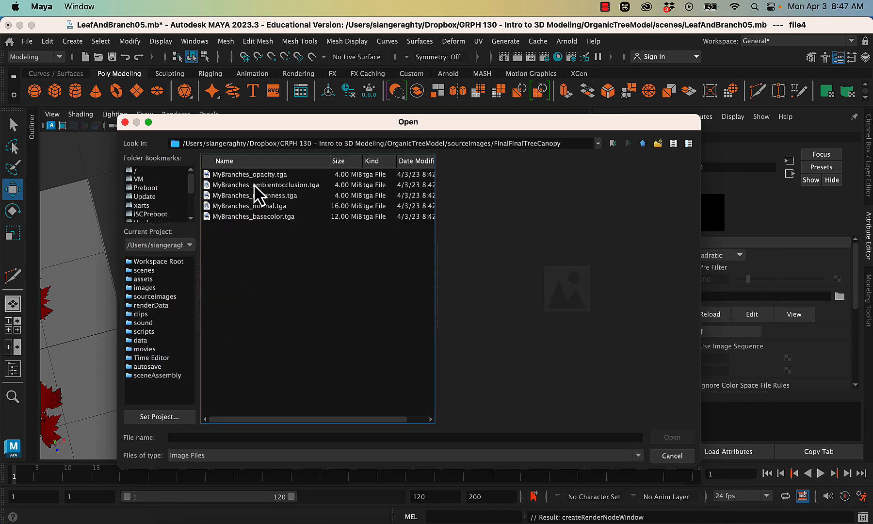
left_click(257, 186)
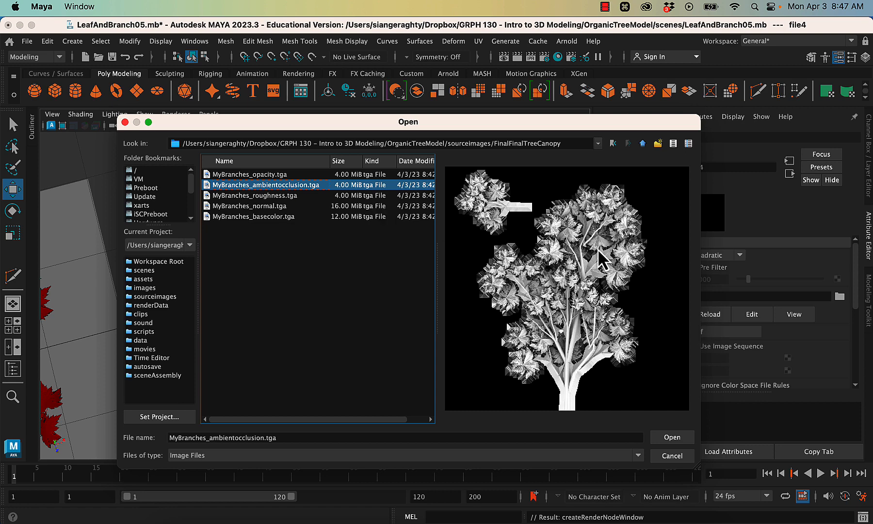
left_click(669, 438)
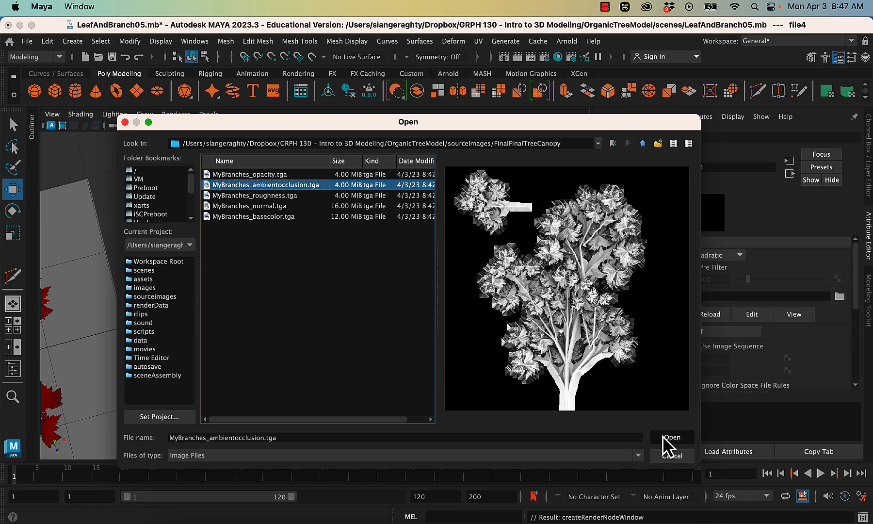
- Examine the leaves and branches on the canopy plane from several angles with the ambient occlusion map applied
right_click_drag(444, 290, 541, 337, "alt")
left_click_drag(568, 409, 514, 460, "alt")
right_click_drag(512, 460, 493, 299, "alt")
middle_click_drag(482, 397, 473, 332, "alt")
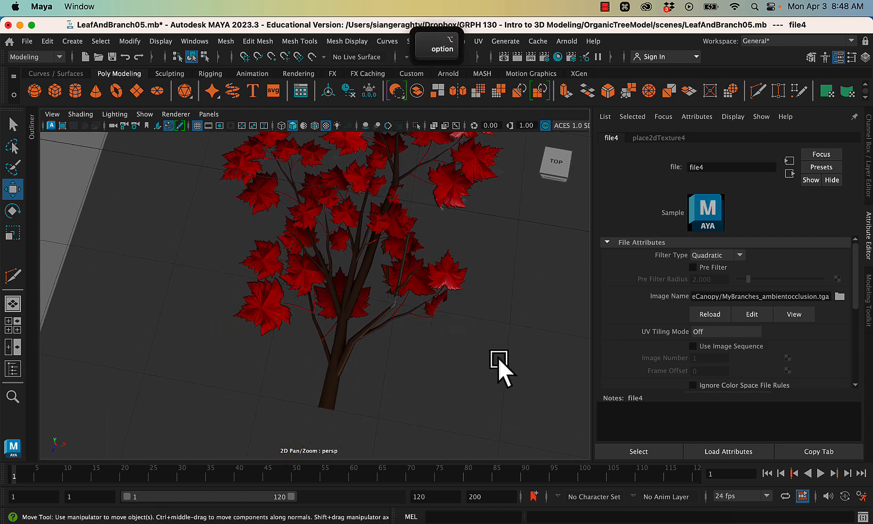
left_click_drag(499, 366, 504, 335, "alt")
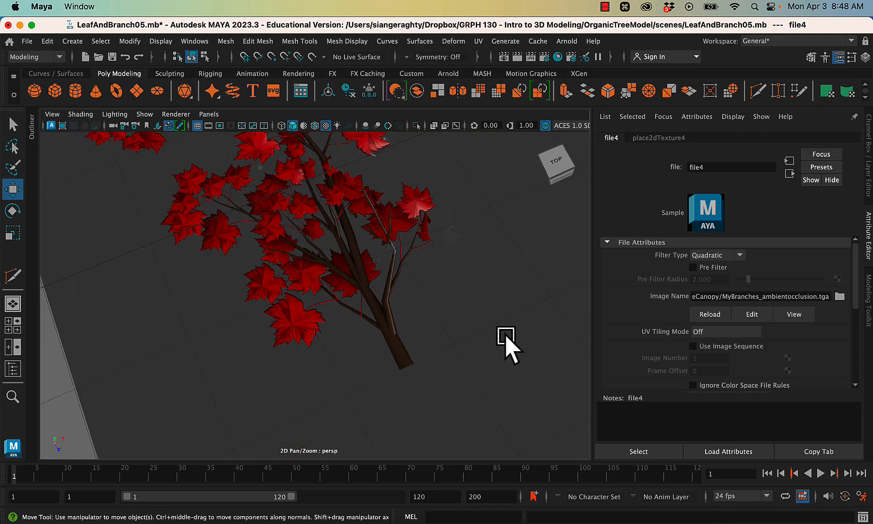
middle_click_drag(429, 254, 456, 351, "alt")
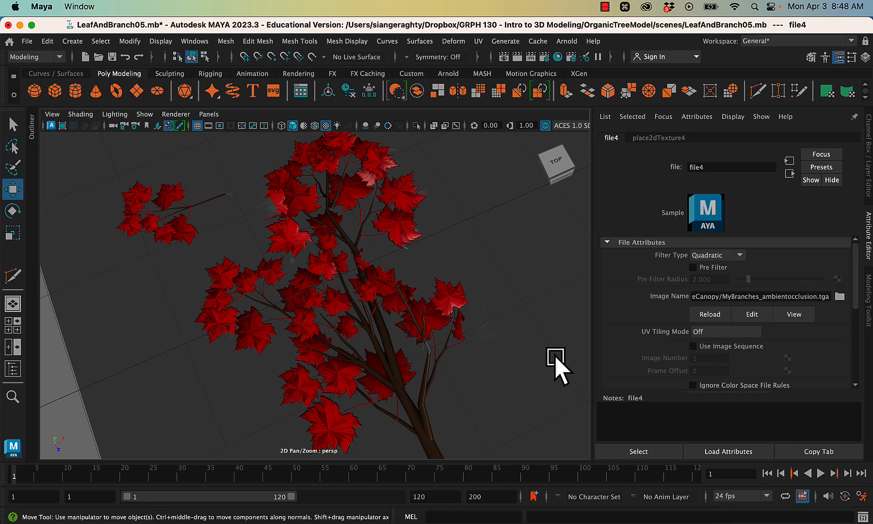
- Map the FinalTreeCanopy material's specular color to a file texture using MyBranches_roughness.tga from the FinalFinalTreeCanopy folder
left_click(435, 281)
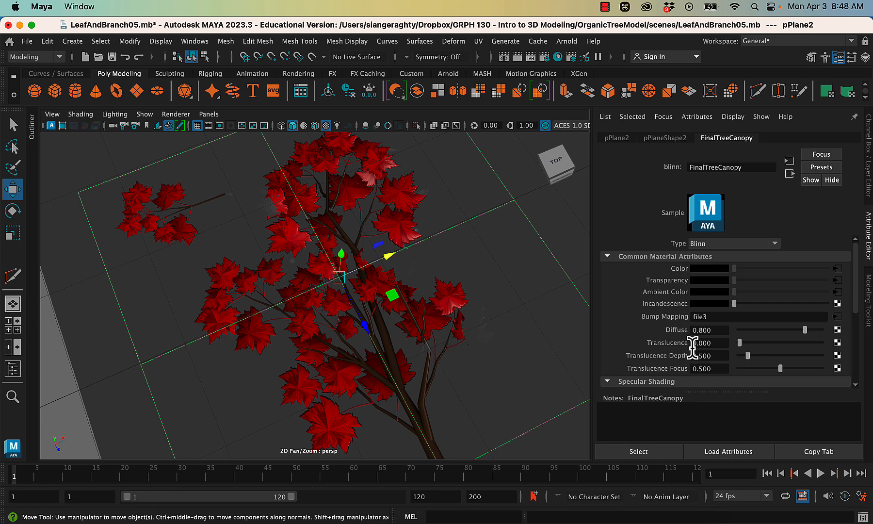
scroll(692, 348, "down", 5)
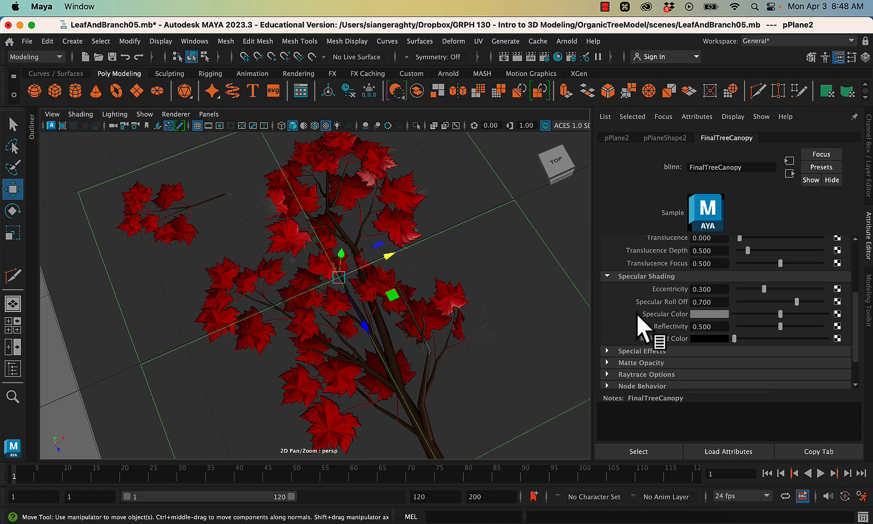
left_click(837, 314)
left_click(396, 184)
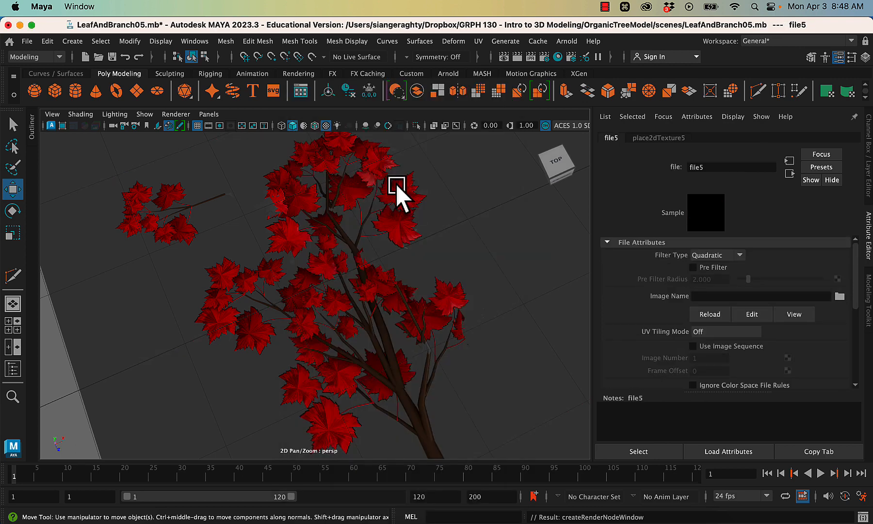
left_click(840, 296)
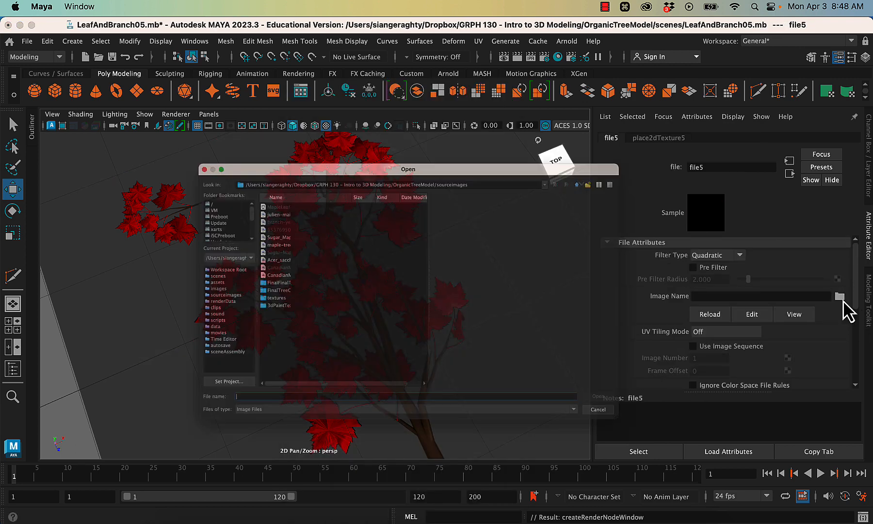
double_click(252, 280)
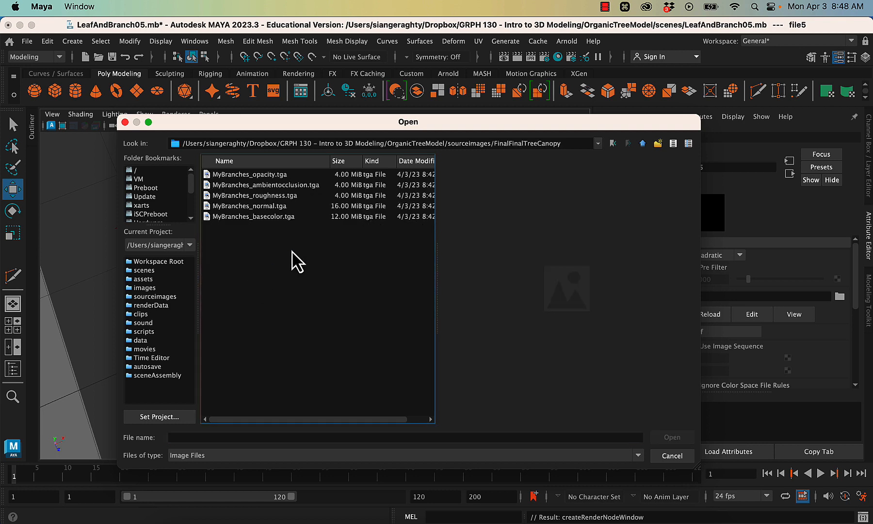
left_click(252, 199)
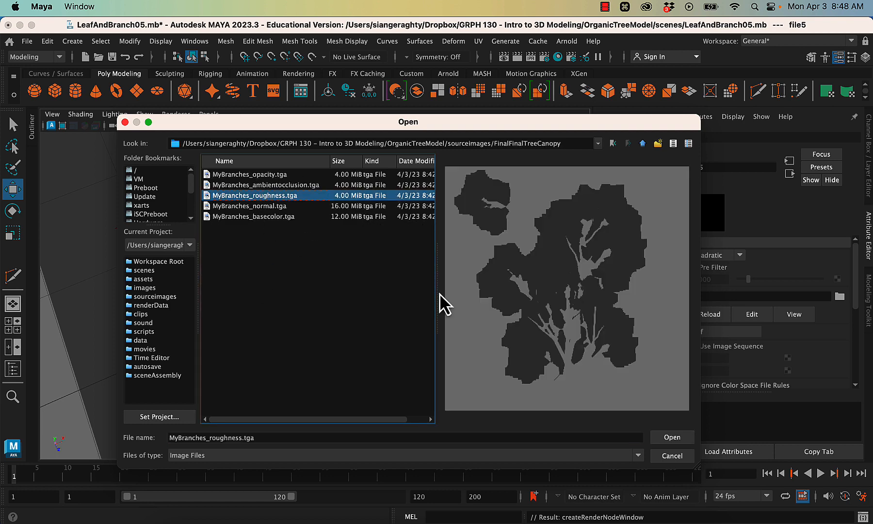
left_click(683, 439)
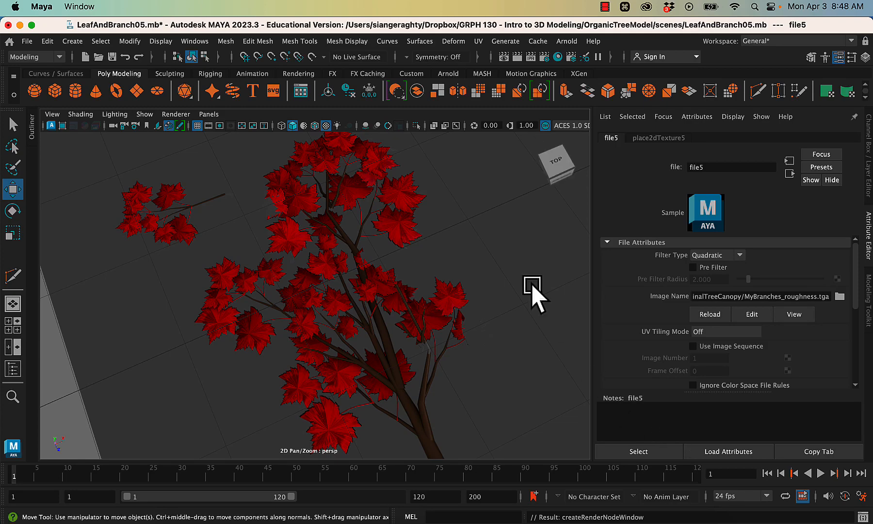
- Inspect the canopy plane's specular shading up close and from a distance, and review the FinalTreeCanopy material's specular attributes
left_click_drag(516, 399, 498, 405, "alt")
right_click_drag(415, 172, 563, 280, "alt")
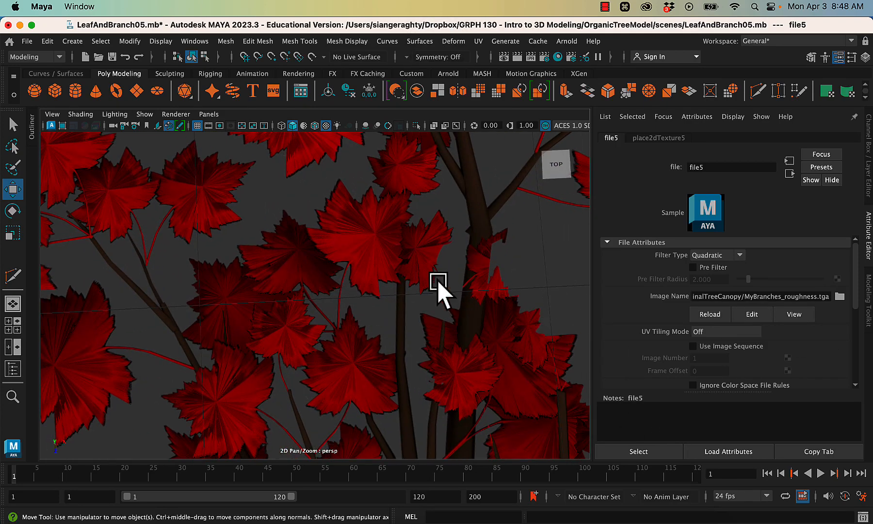
right_click_drag(503, 304, 417, 125, "alt")
left_click_drag(417, 125, 484, 343, "alt")
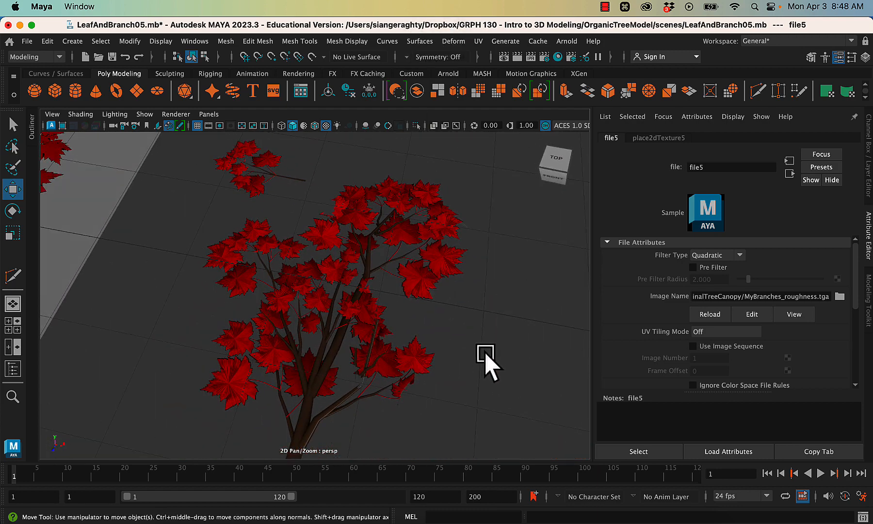
left_click(397, 359)
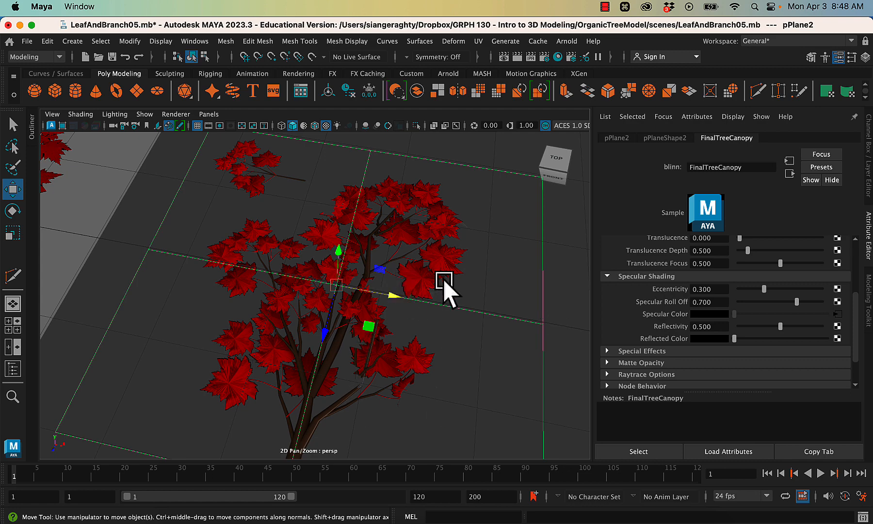
left_click_drag(415, 273, 362, 335, "alt")
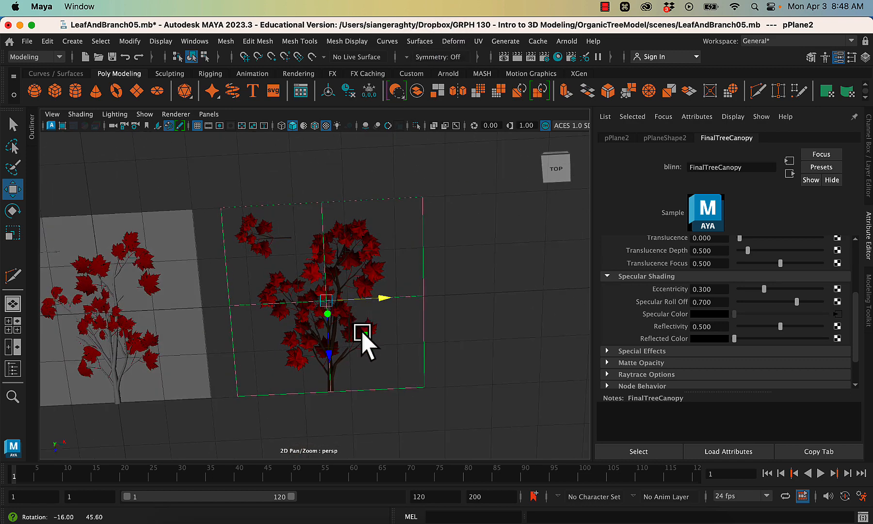